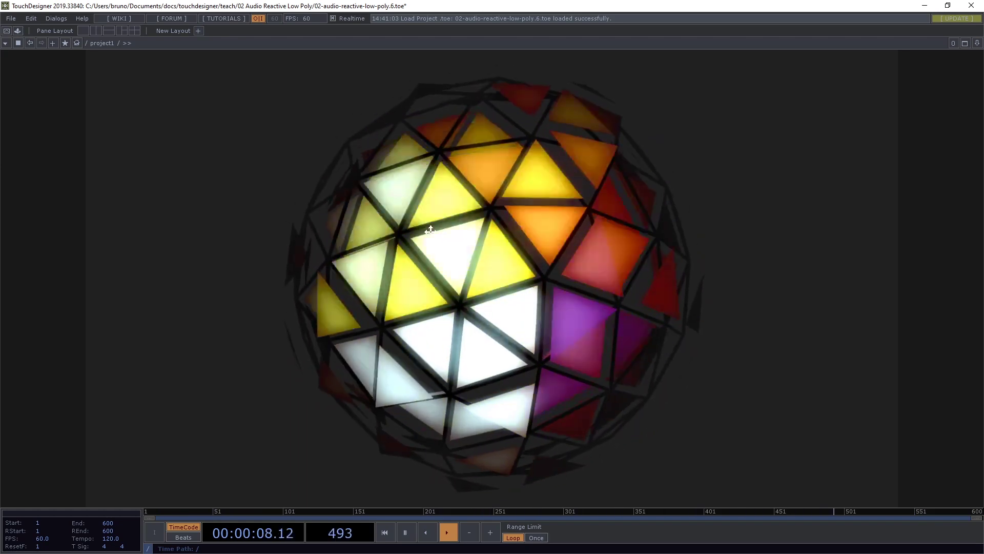
# Pause the timeline so the audio-reactive sphere animation stops
pyautogui.press('space')
# Play the Vimeo 'outlines' low-poly tiger reference video in Chrome
pyautogui.hotkey('alt', 'Tab')
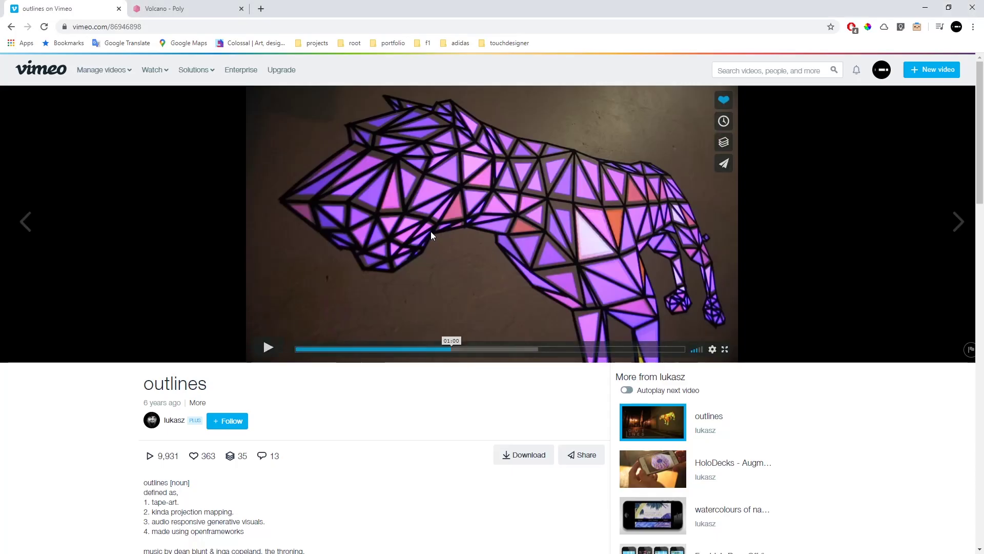
pyautogui.click(267, 349)
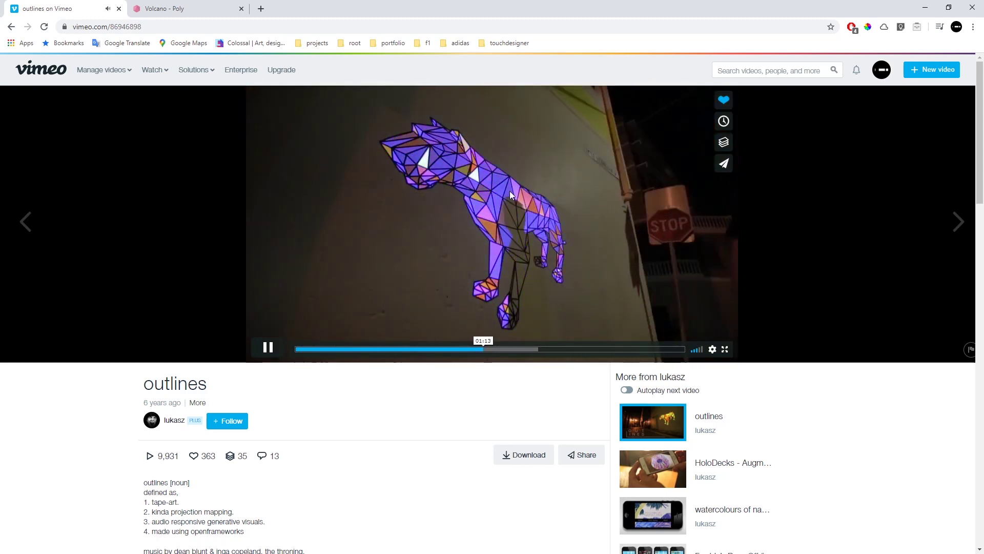
# Pause the reference video at 01:15 and bring up the TouchDesigner operator network
pyautogui.click(269, 348)
pyautogui.hotkey('alt', 'Tab')
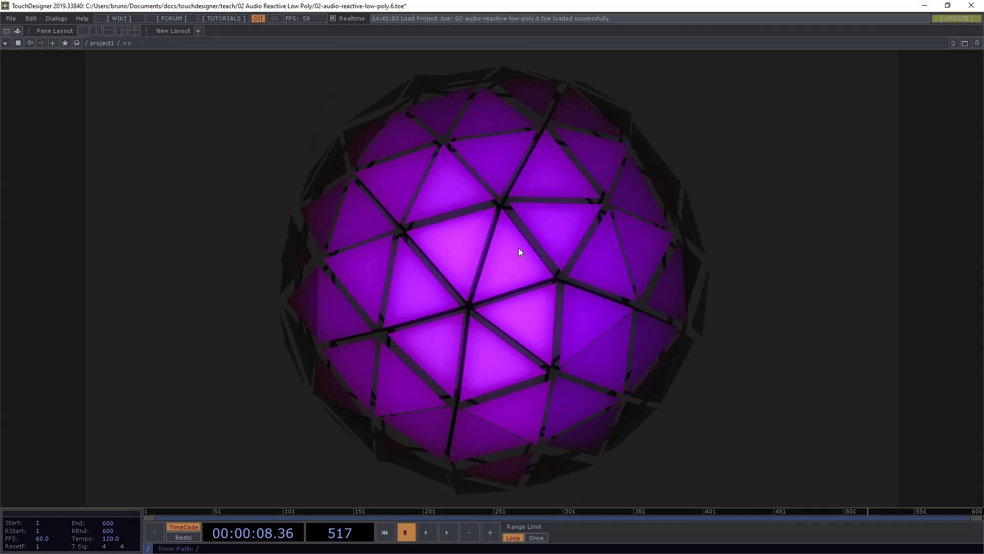
pyautogui.press('h')
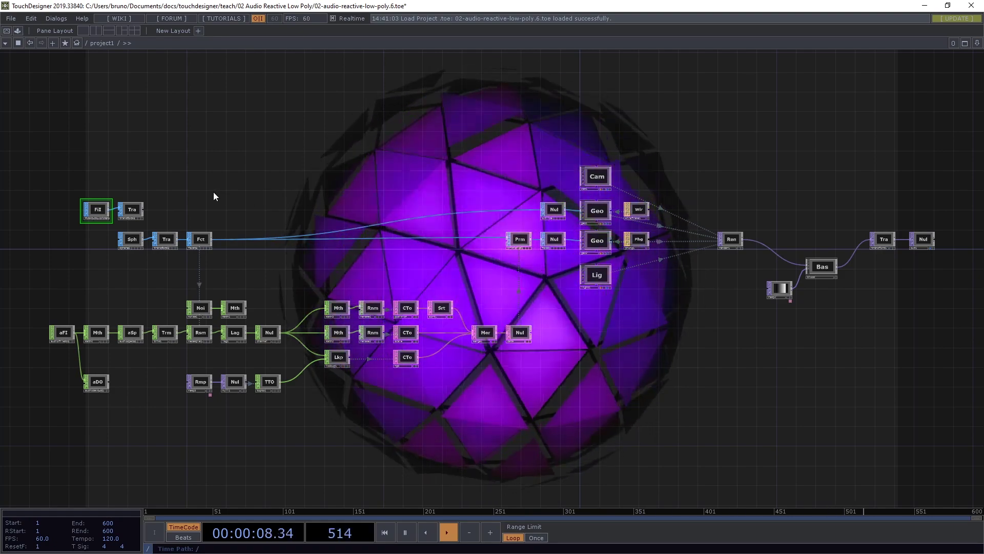
pyautogui.moveTo(214, 194); pyautogui.dragTo(344, 200)
pyautogui.scroll(5, 345, 199)
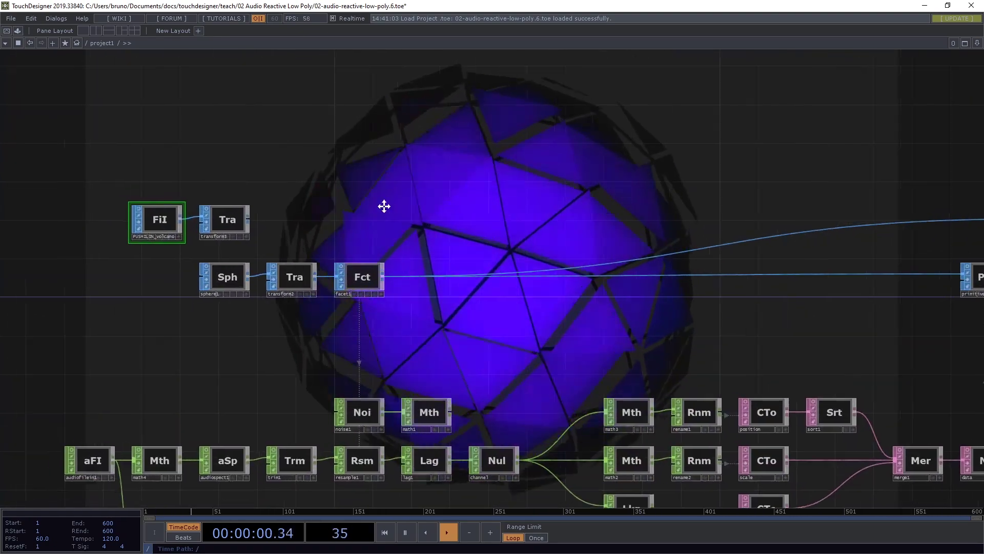
# Wire transform3's volcano output into transform2, then select every operator
pyautogui.moveTo(320, 208); pyautogui.dragTo(340, 266)
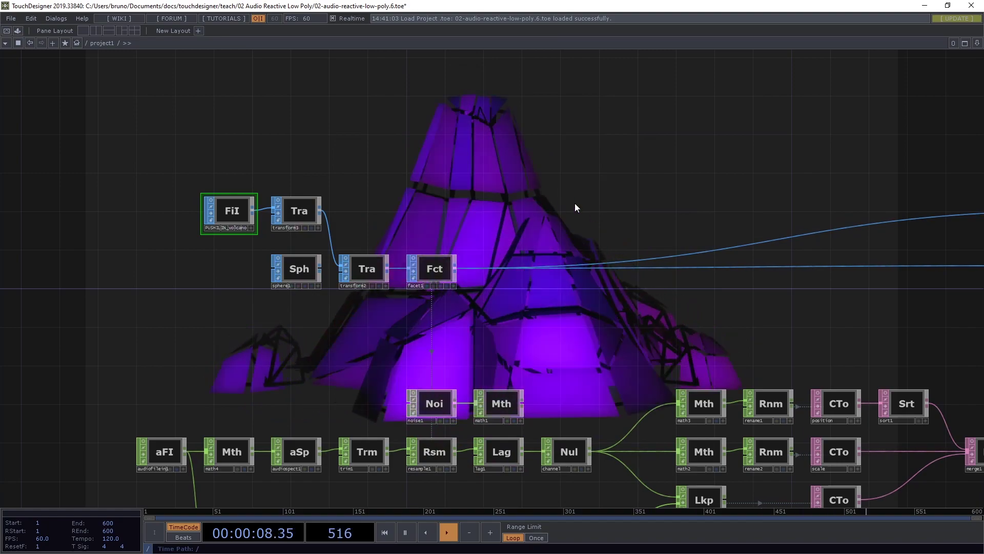
pyautogui.scroll(-10, 579, 217)
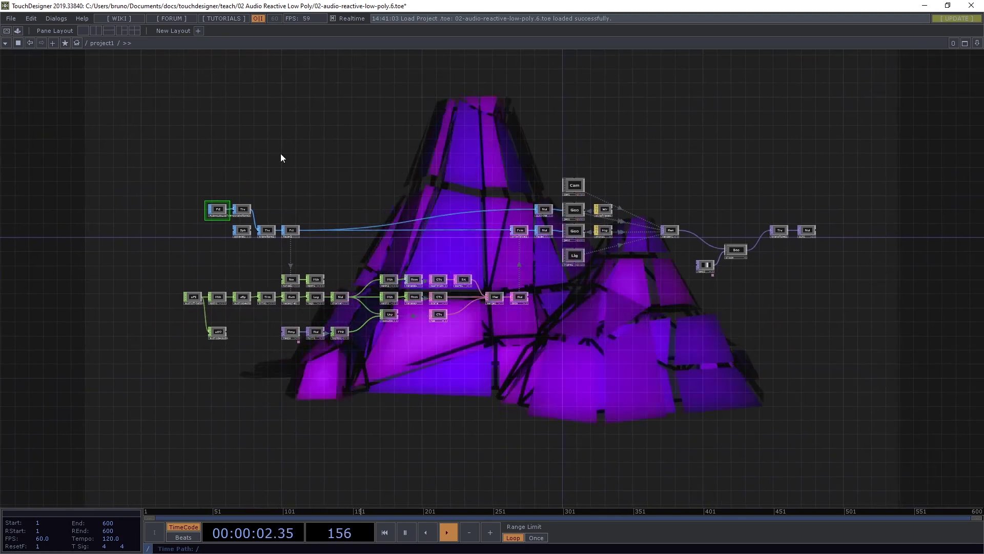
pyautogui.moveTo(186, 135); pyautogui.dragTo(831, 390)
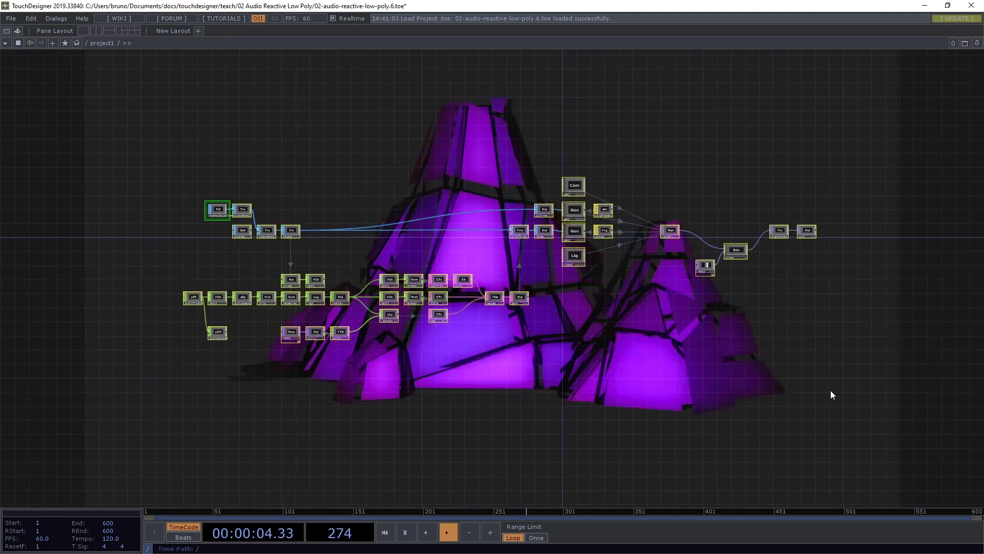
# Delete all operators and recentre the empty network
pyautogui.press('Delete')
pyautogui.press('h')
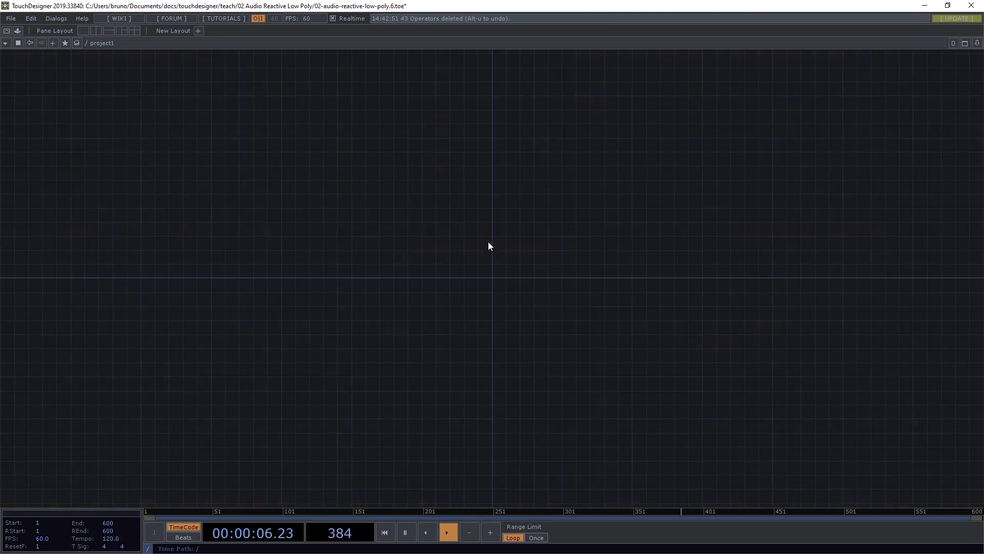
pyautogui.moveTo(488, 258); pyautogui.dragTo(455, 192)
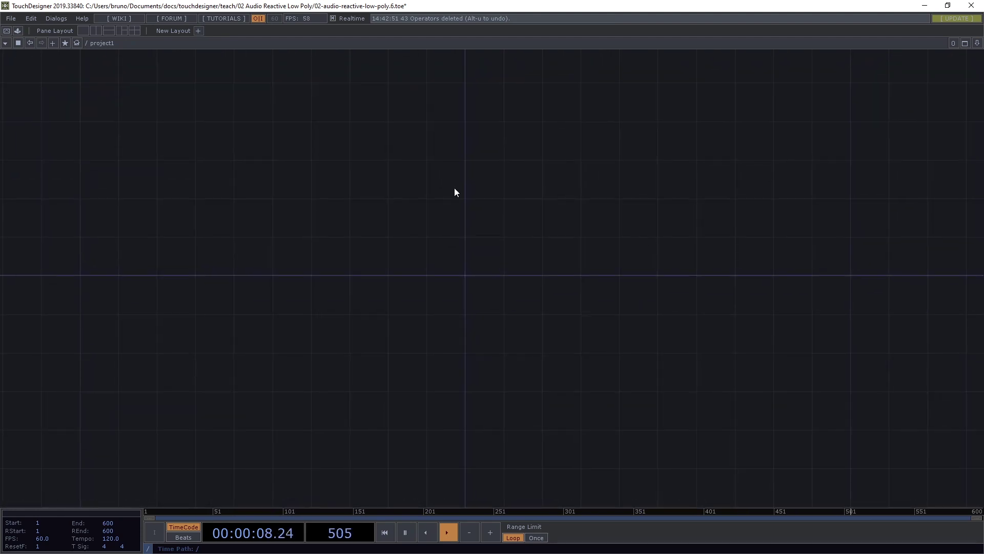
# Add a Sphere SOP (sphere1) and position it in the network
pyautogui.press('Tab')
pyautogui.write('sphere')
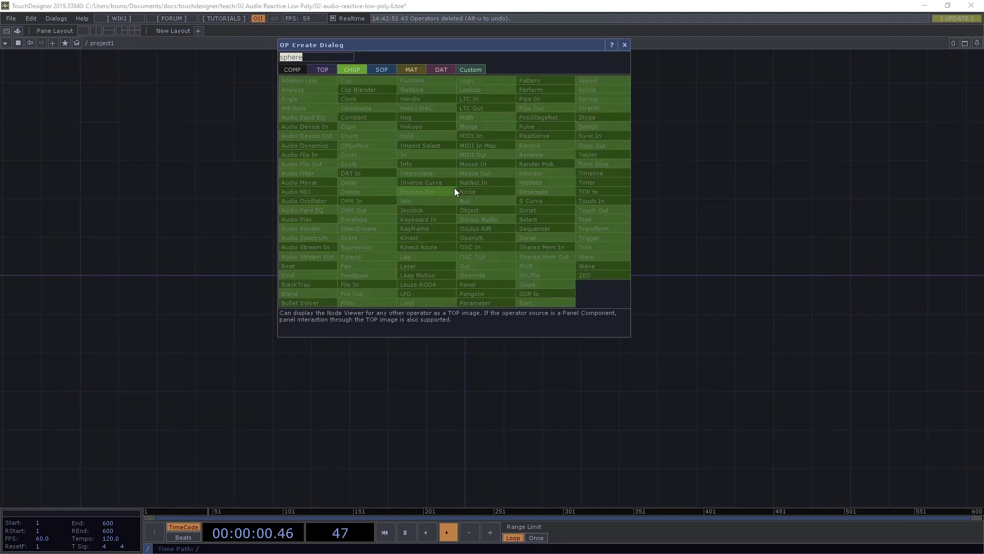
pyautogui.press('Return')
pyautogui.moveTo(454, 188); pyautogui.dragTo(106, 257)
pyautogui.scroll(3, 169, 267)
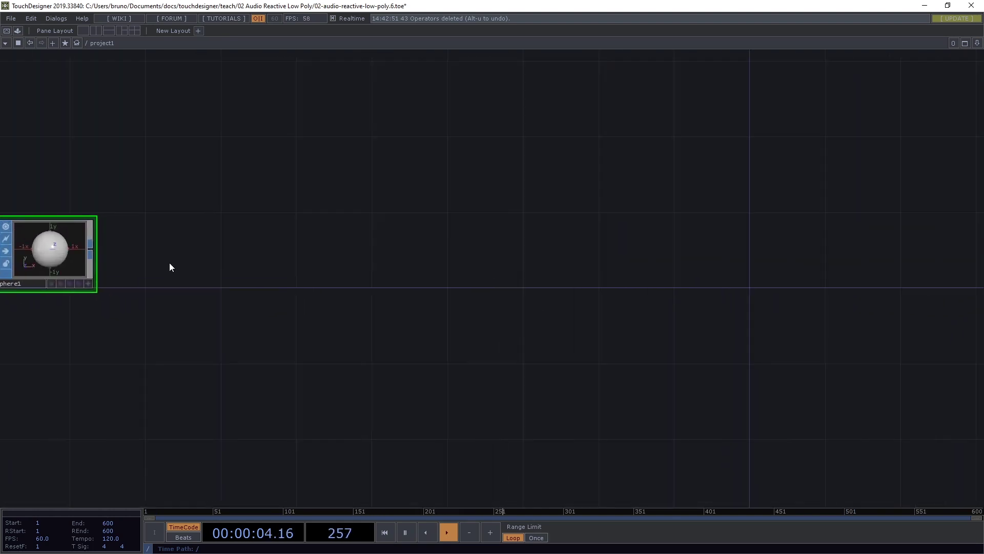
pyautogui.moveTo(169, 266); pyautogui.dragTo(367, 284)
pyautogui.scroll(2, 317, 282)
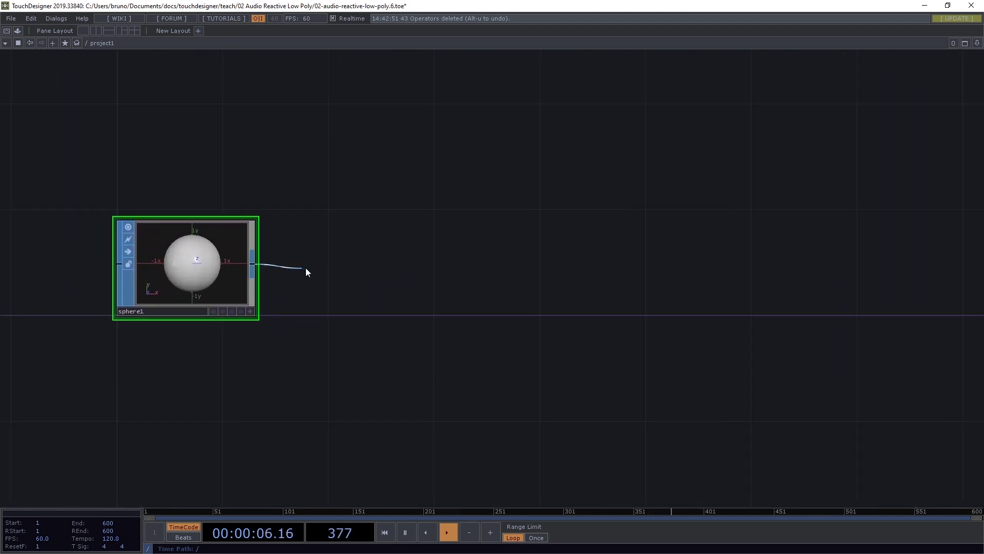
# Branch a Facet SOP (facet1) off sphere1's output and place it to the right
pyautogui.click(318, 266)
pyautogui.write('facet')
pyautogui.press('Return')
pyautogui.click(319, 267)
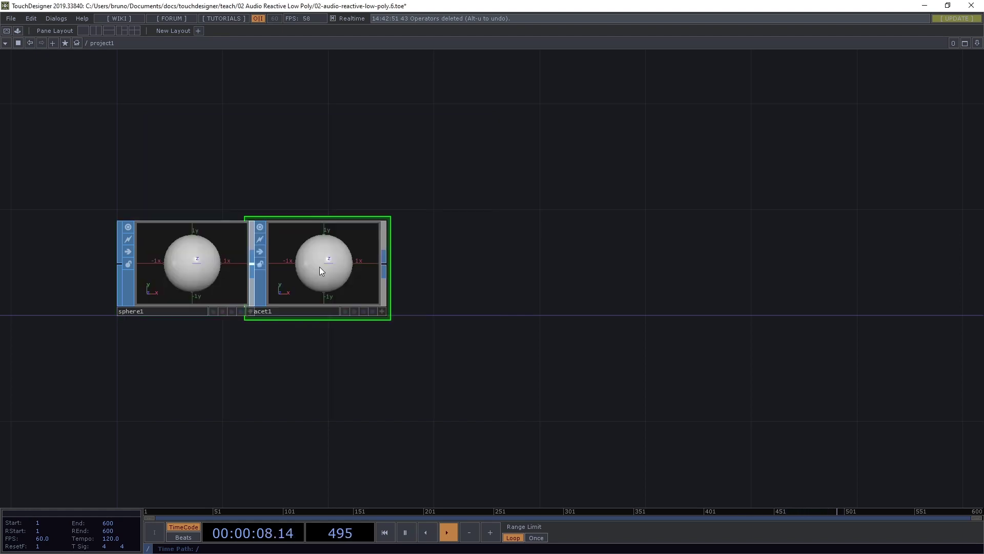
pyautogui.moveTo(319, 267); pyautogui.dragTo(372, 267)
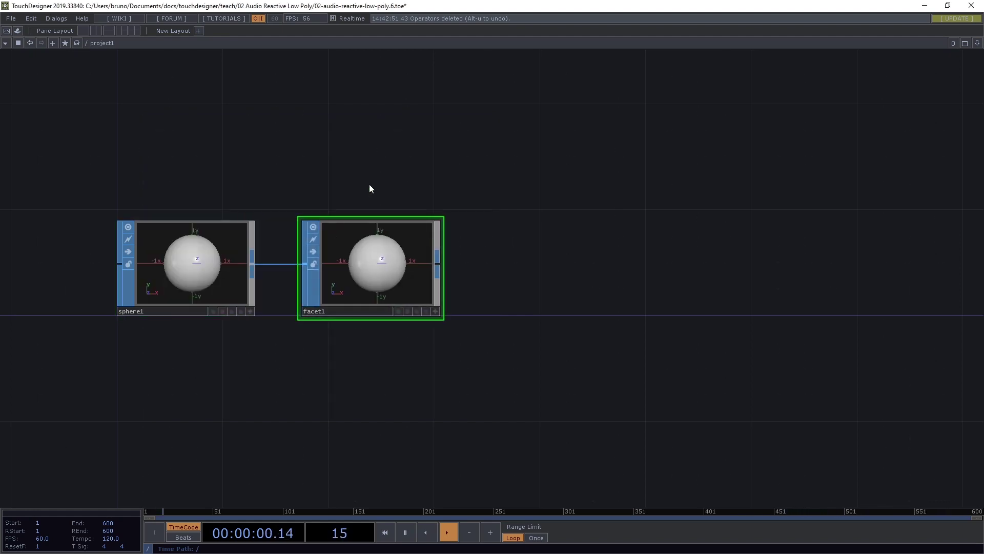
# Set sphere1 to Polygon primitive type, frequency 3, with Compute Normals off
pyautogui.press('p')
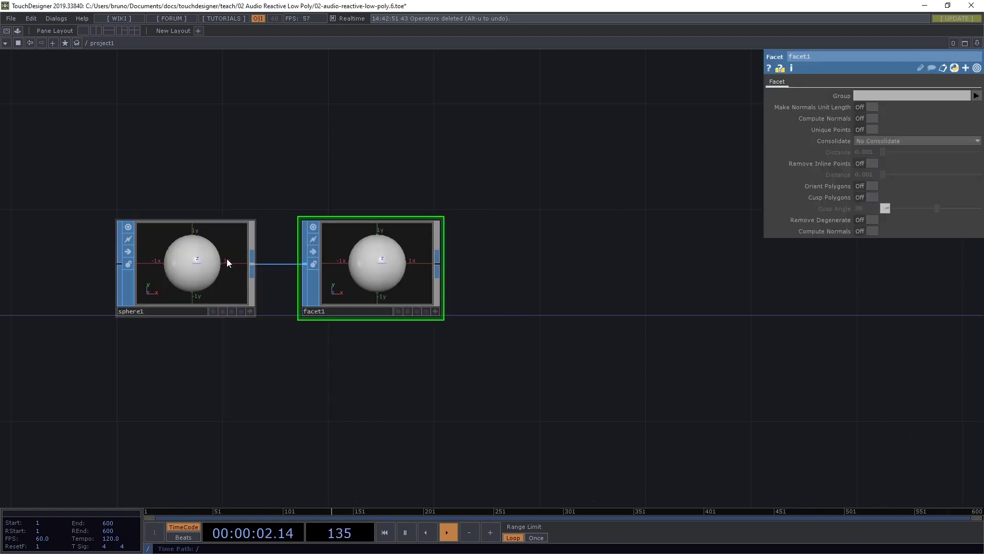
pyautogui.click(227, 259)
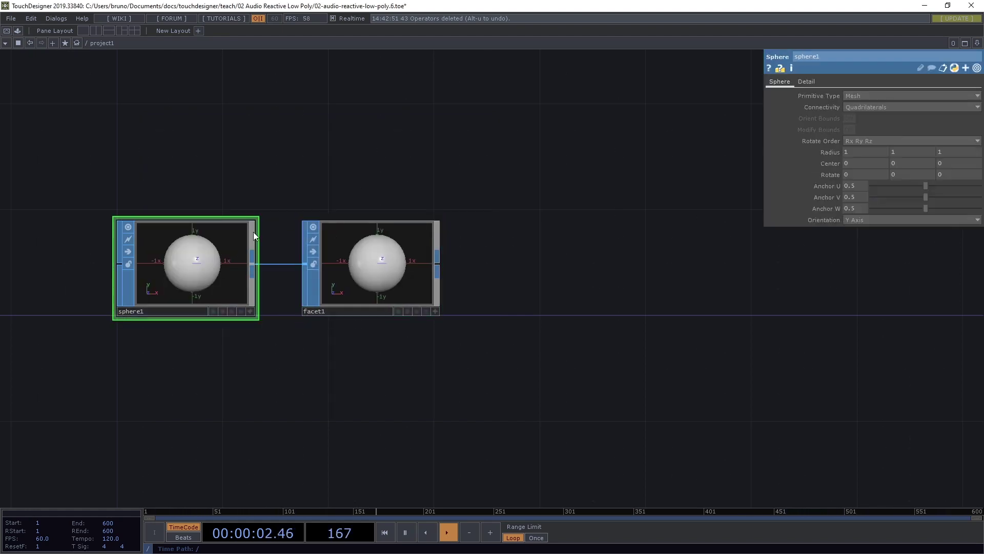
pyautogui.click(870, 97)
pyautogui.click(862, 115)
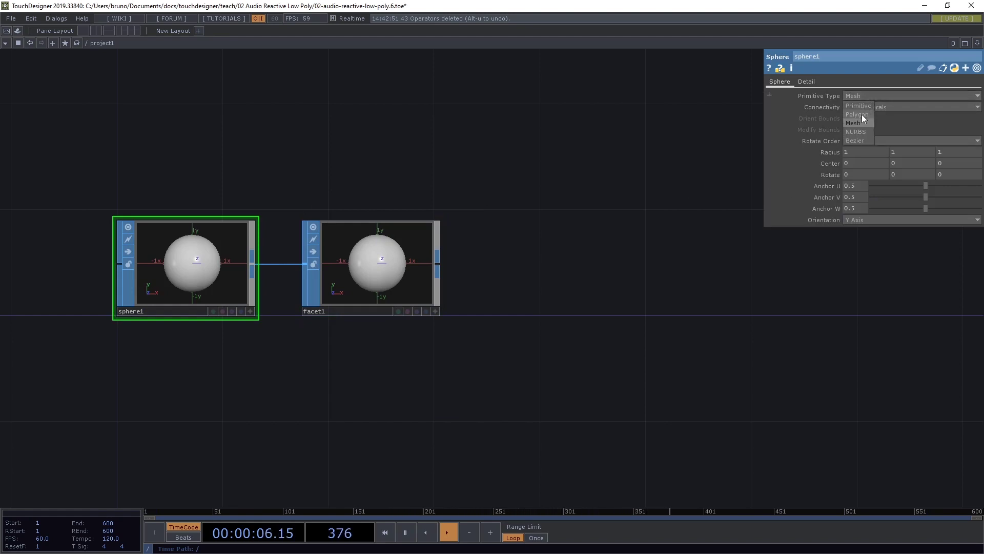
pyautogui.click(823, 83)
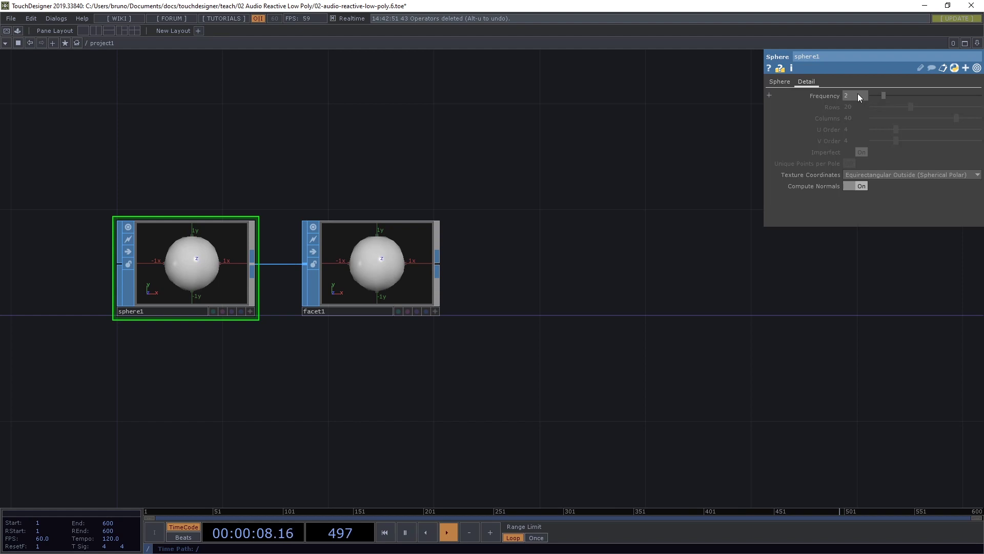
pyautogui.write('3')
pyautogui.press('Return')
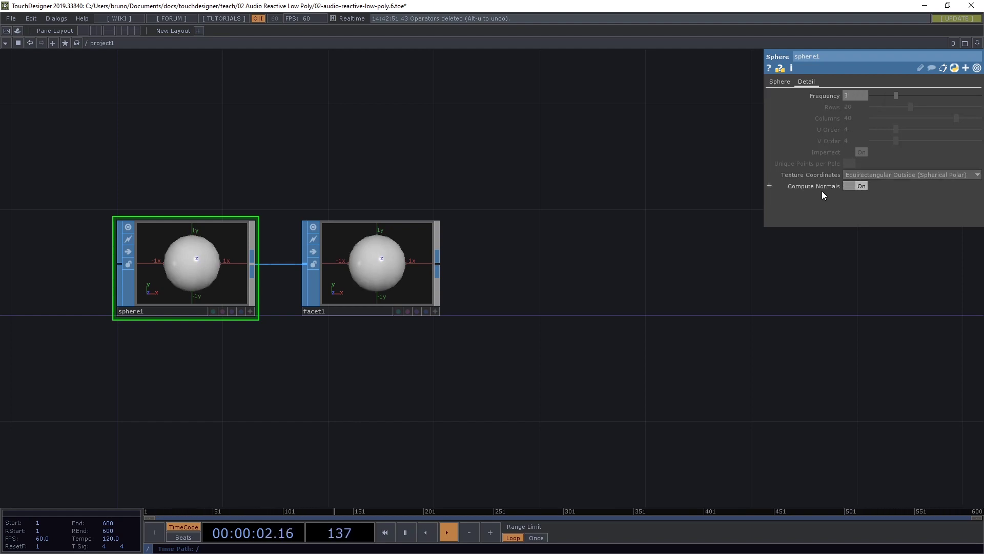
pyautogui.click(853, 187)
# Turn on Unique Points and Compute Normals on facet1
pyautogui.click(414, 259)
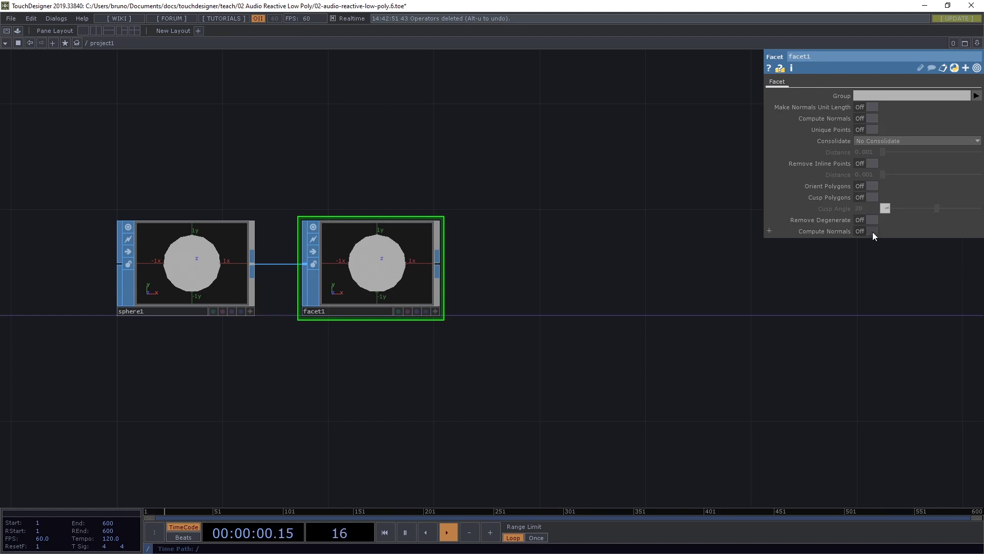
pyautogui.click(872, 130)
pyautogui.scroll(5, 512, 270)
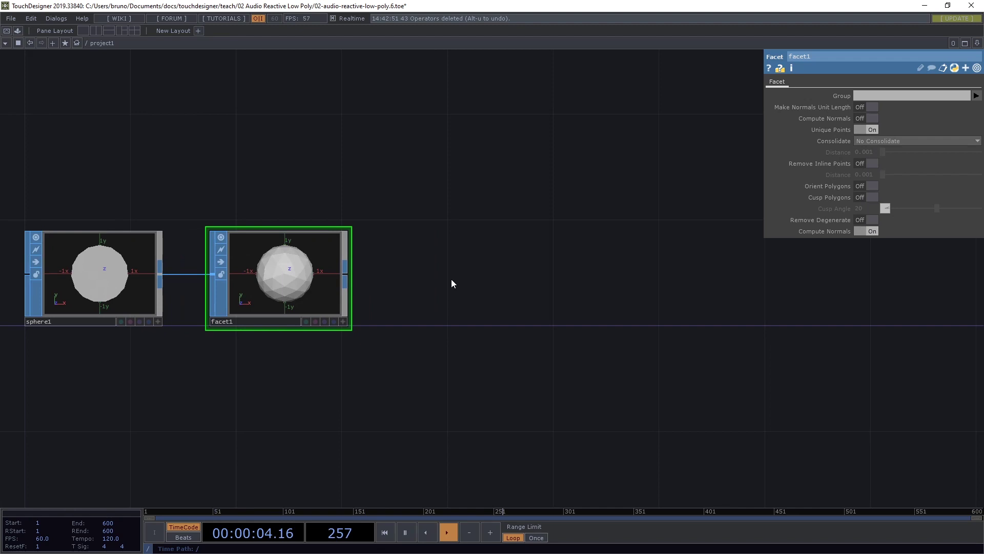
pyautogui.moveTo(279, 280); pyautogui.dragTo(639, 273)
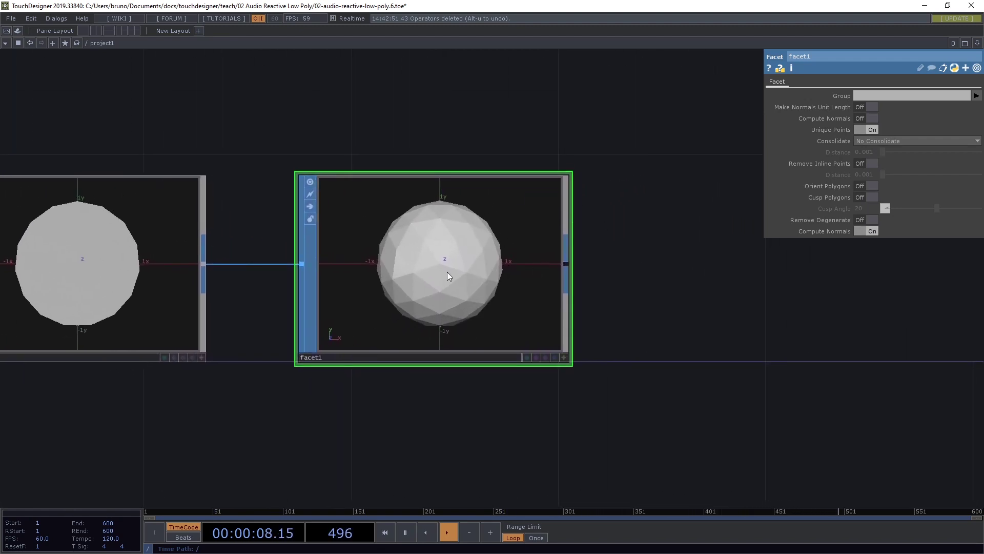
pyautogui.scroll(-6, 613, 261)
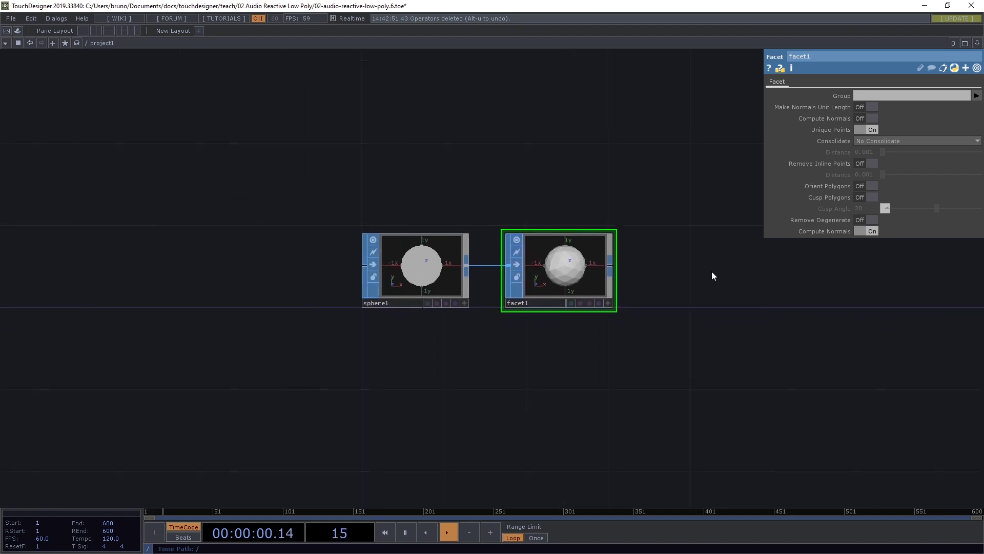
pyautogui.moveTo(776, 273); pyautogui.dragTo(152, 284)
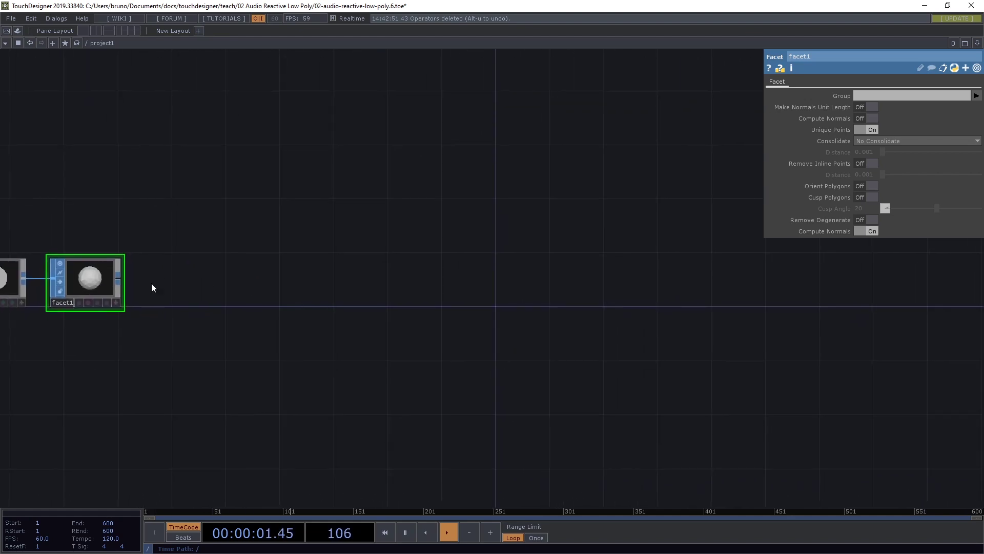
# Add a Primitive SOP (primitive1) wired from facet1's output
pyautogui.click(118, 278)
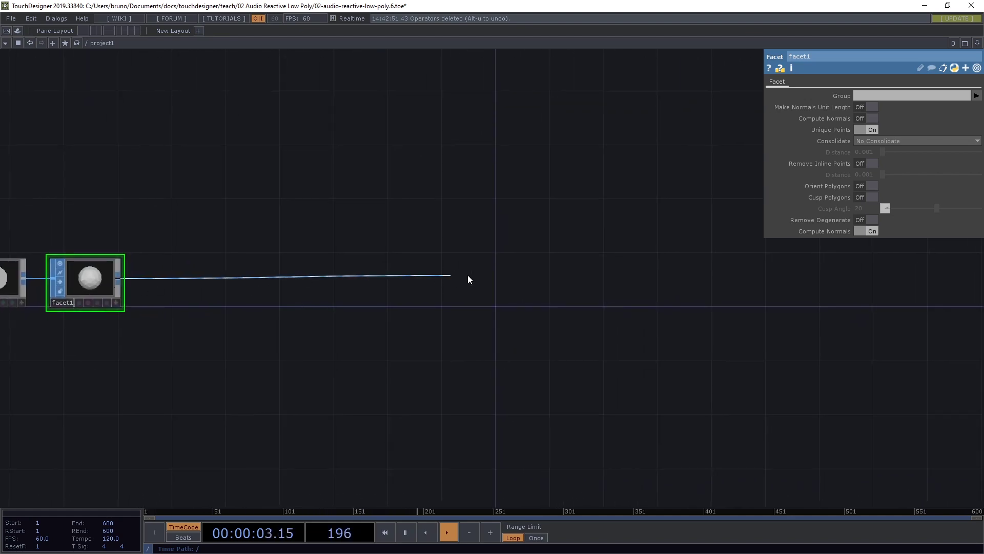
pyautogui.click(657, 278)
pyautogui.write('primit')
pyautogui.press('Return')
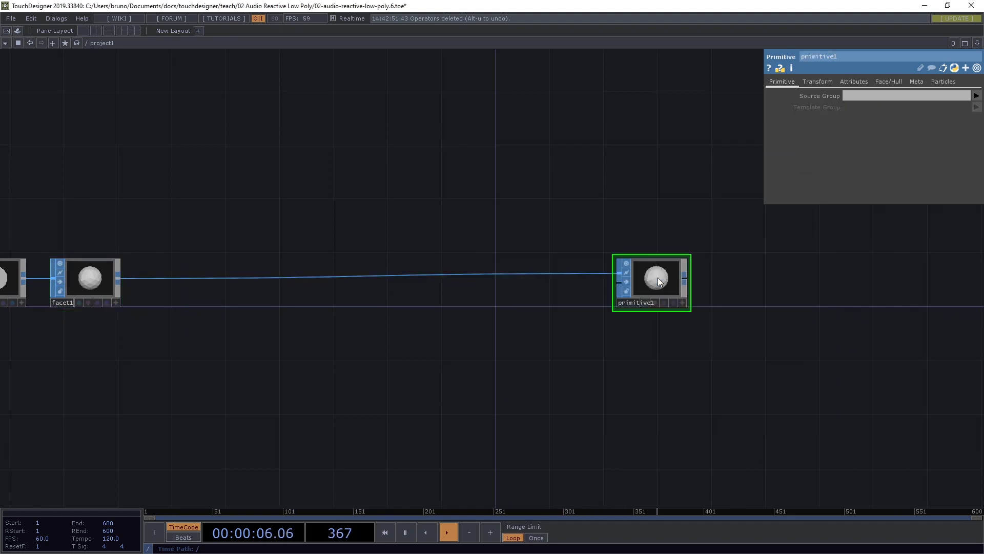
pyautogui.moveTo(577, 226); pyautogui.dragTo(425, 234)
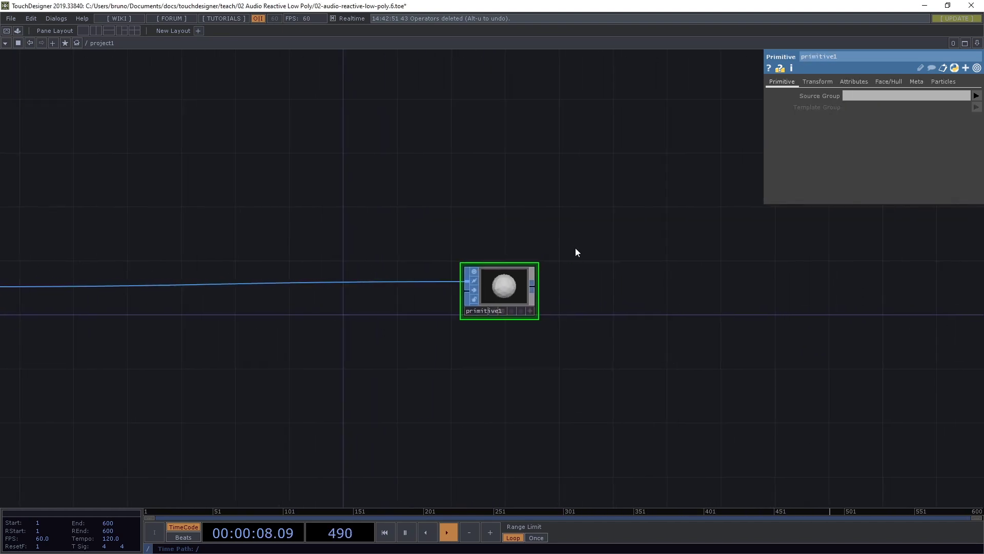
pyautogui.scroll(3, 574, 256)
pyautogui.moveTo(573, 293); pyautogui.dragTo(471, 282)
pyautogui.scroll(3, 522, 280)
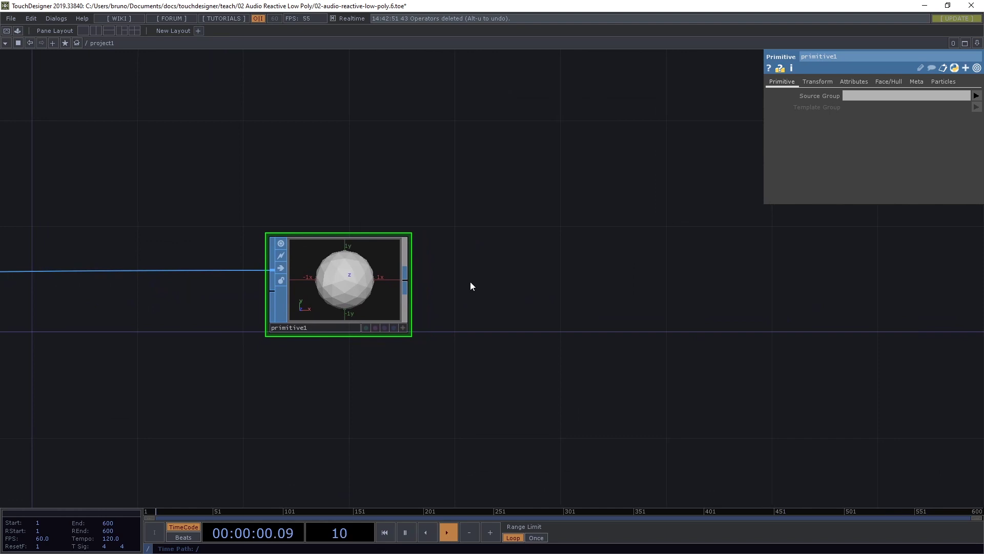
# Add a Null SOP (null1) after primitive1 and place it beside it
pyautogui.click(401, 281)
pyautogui.click(456, 281)
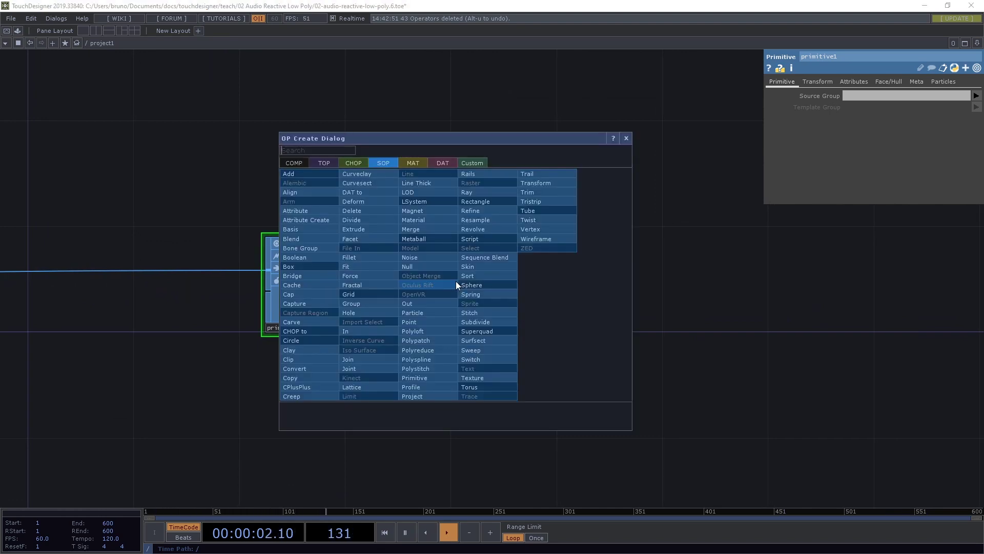
pyautogui.write('nul')
pyautogui.press('Return')
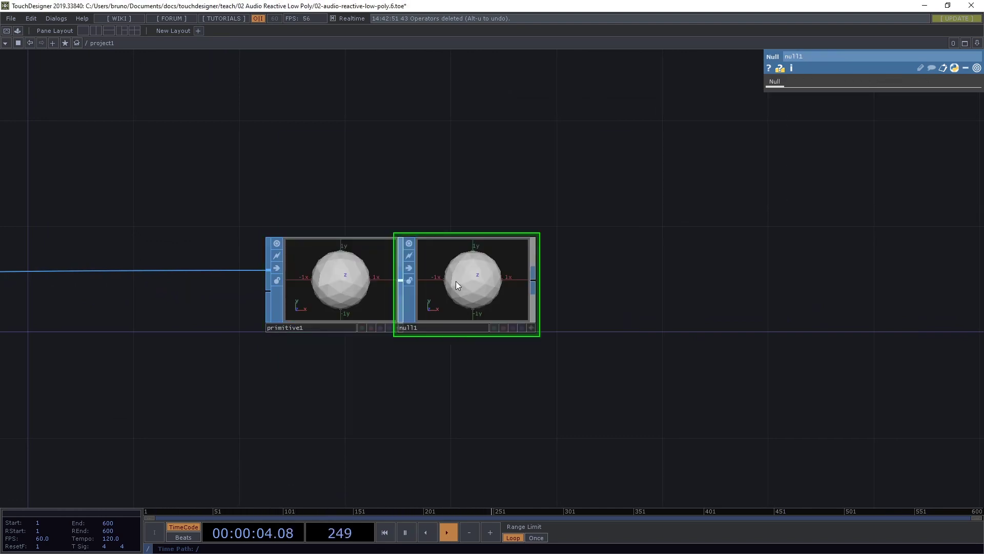
pyautogui.click(492, 281)
pyautogui.moveTo(519, 180); pyautogui.dragTo(223, 186)
pyautogui.scroll(-3, 322, 269)
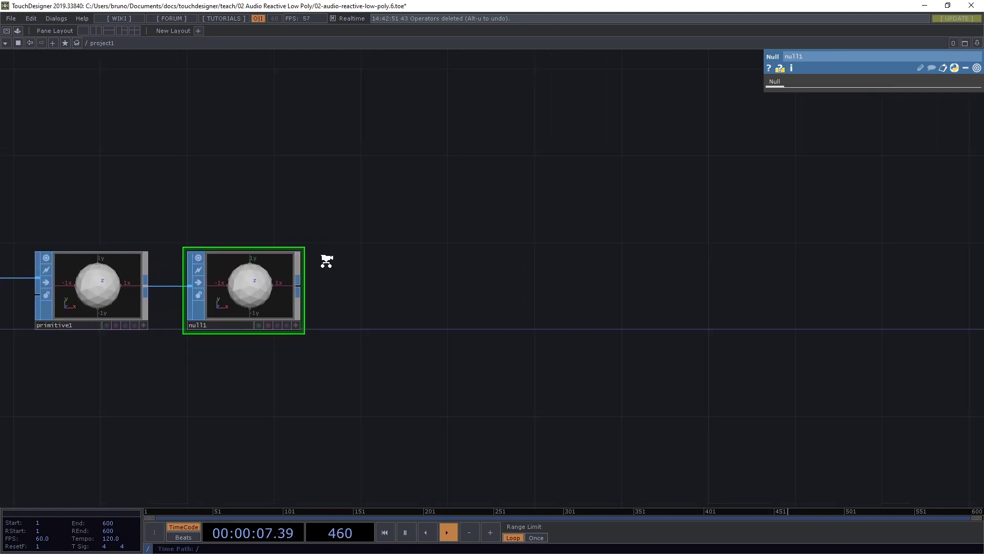
# Add a Geometry COMP (geo1) fed by null1
pyautogui.rightClick(301, 281)
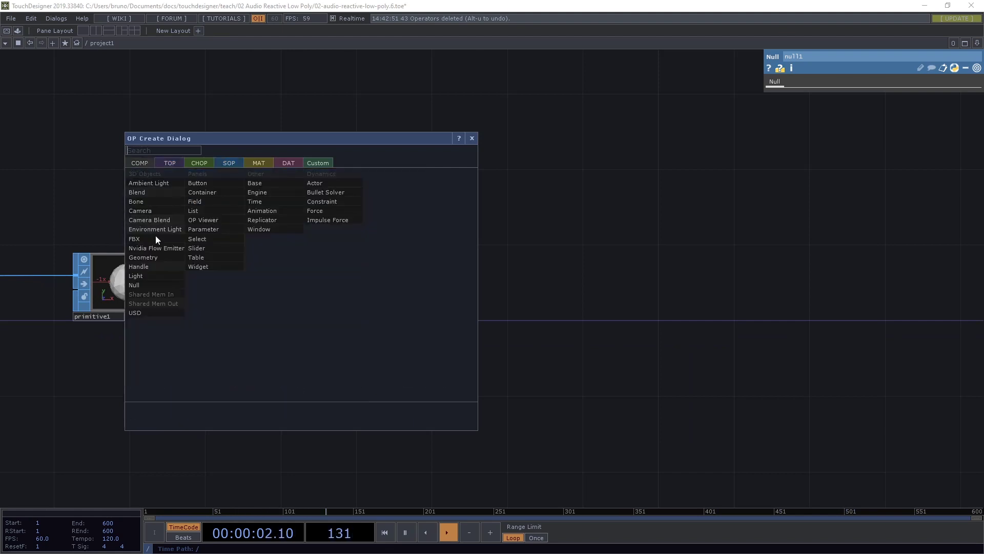
pyautogui.click(159, 257)
pyautogui.click(408, 277)
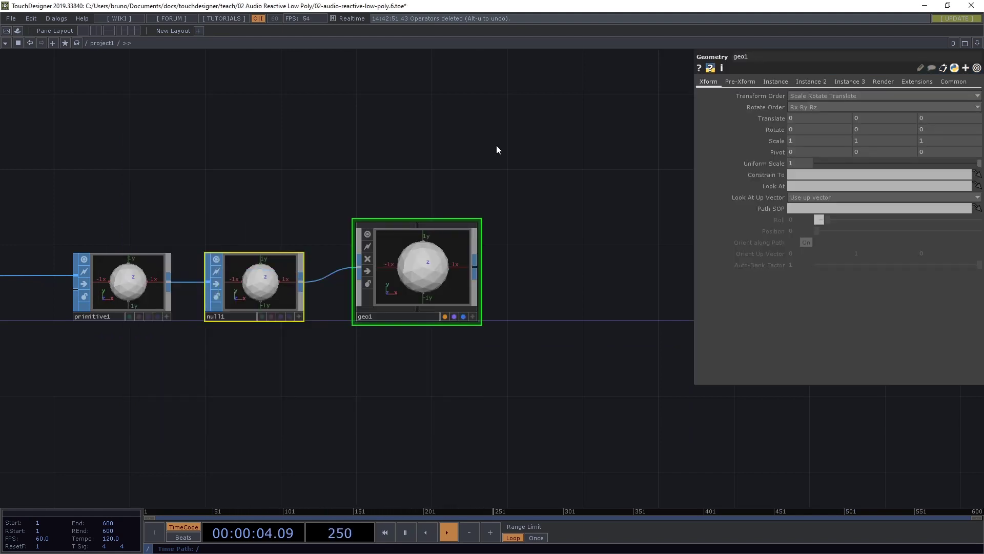
# Add a Camera (cam1) placed above geo1
pyautogui.press('Tab')
pyautogui.write('camra')
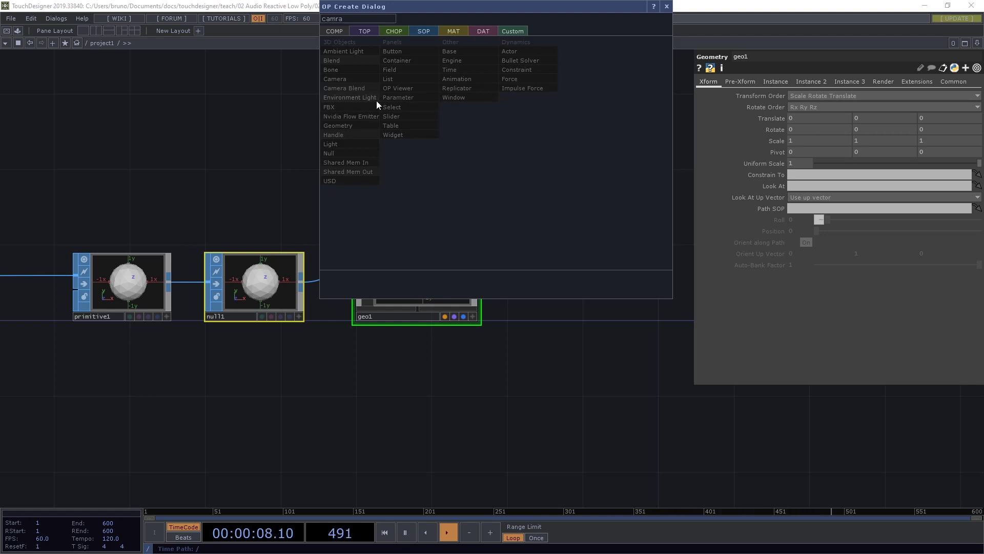
pyautogui.click(341, 82)
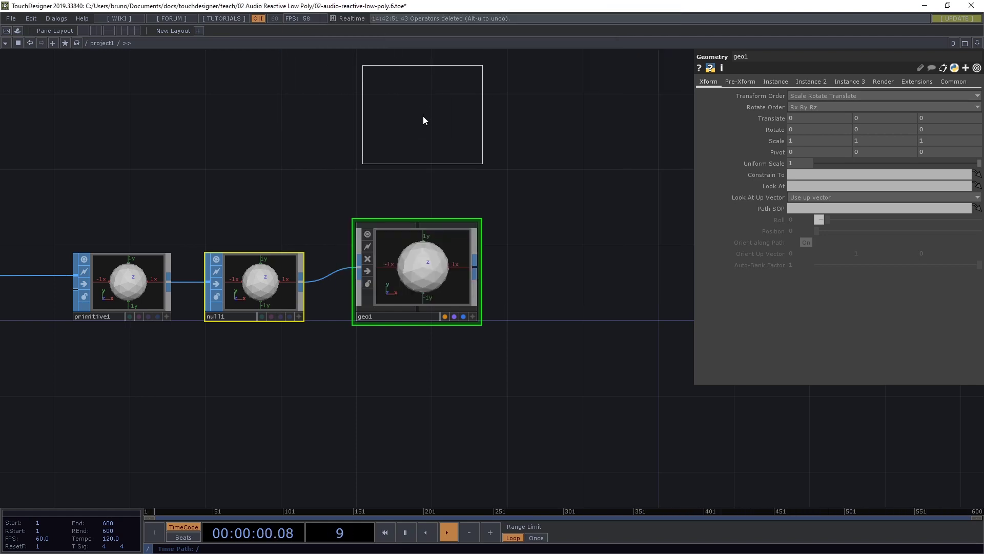
pyautogui.click(416, 125)
pyautogui.moveTo(498, 179); pyautogui.dragTo(509, 240, button='middle')
# Add a Light (light1) placed below geo1
pyautogui.press('Tab')
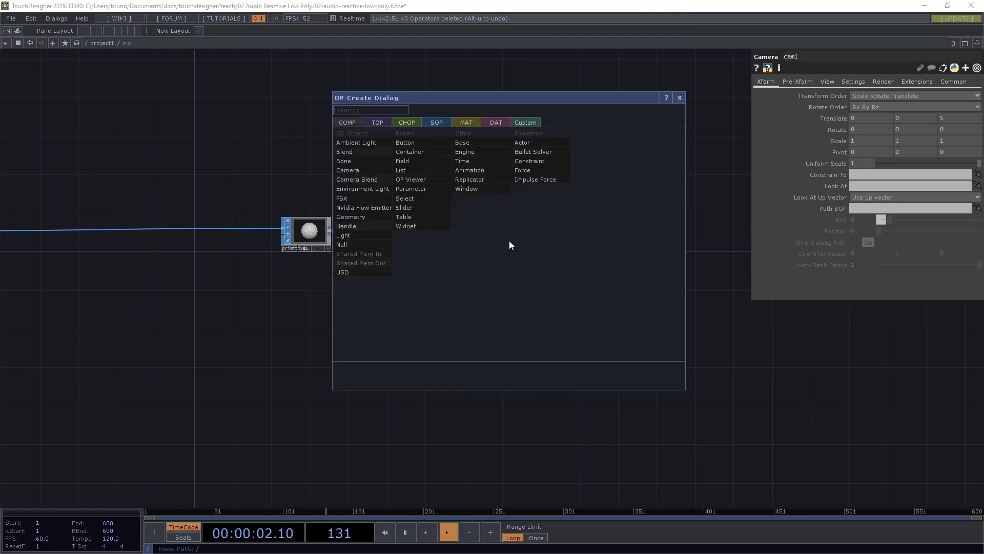
pyautogui.write('light')
pyautogui.press('Return')
pyautogui.click(509, 241)
pyautogui.moveTo(509, 240); pyautogui.dragTo(454, 291)
pyautogui.scroll(5, 567, 270)
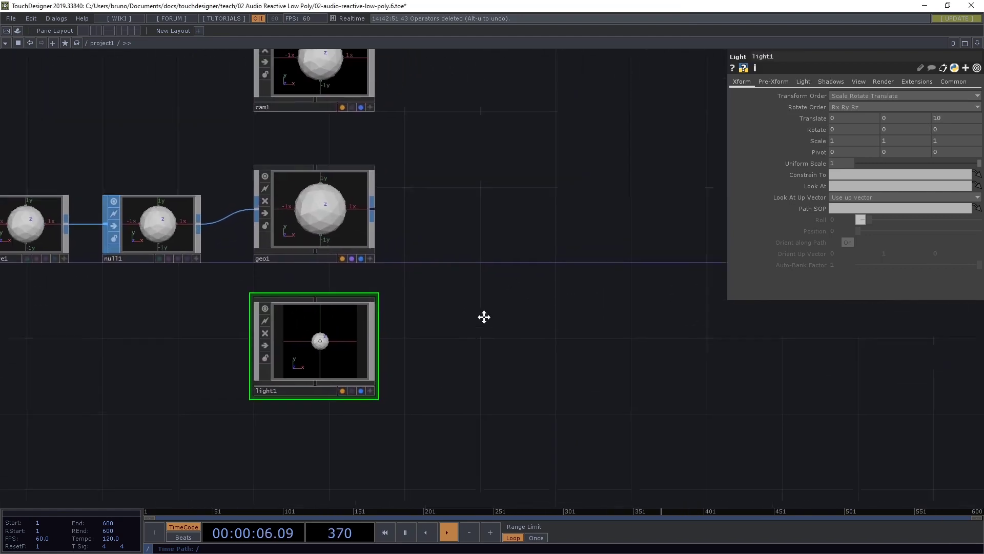
# Add a Render TOP (render1) to the right of geo1
pyautogui.press('Tab')
pyautogui.write('render')
pyautogui.press('Return')
pyautogui.click(488, 327)
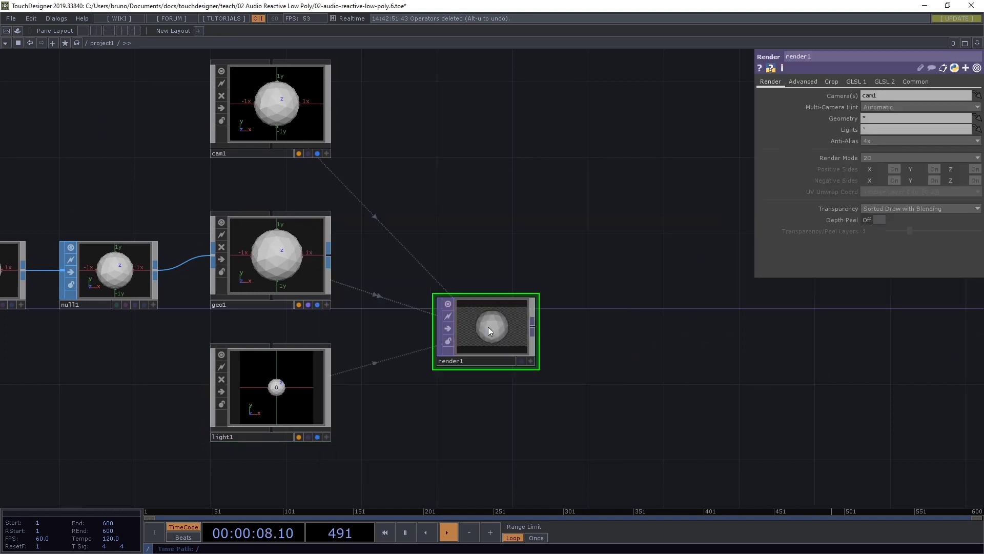
pyautogui.moveTo(488, 327); pyautogui.dragTo(533, 275)
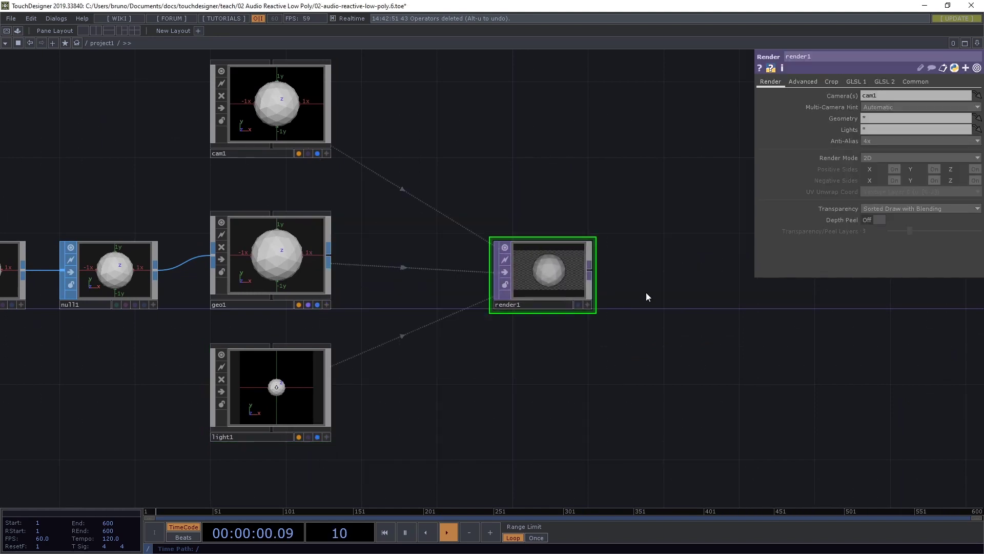
pyautogui.moveTo(646, 292); pyautogui.dragTo(722, 299)
# Add a Null TOP wired from render1's output
pyautogui.write('nu')
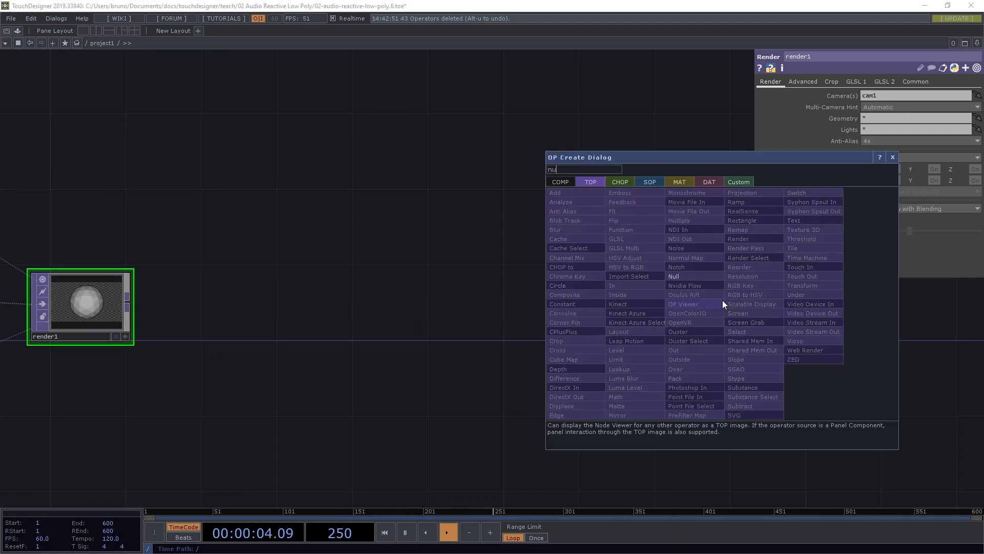
pyautogui.press('Return')
pyautogui.click(721, 300)
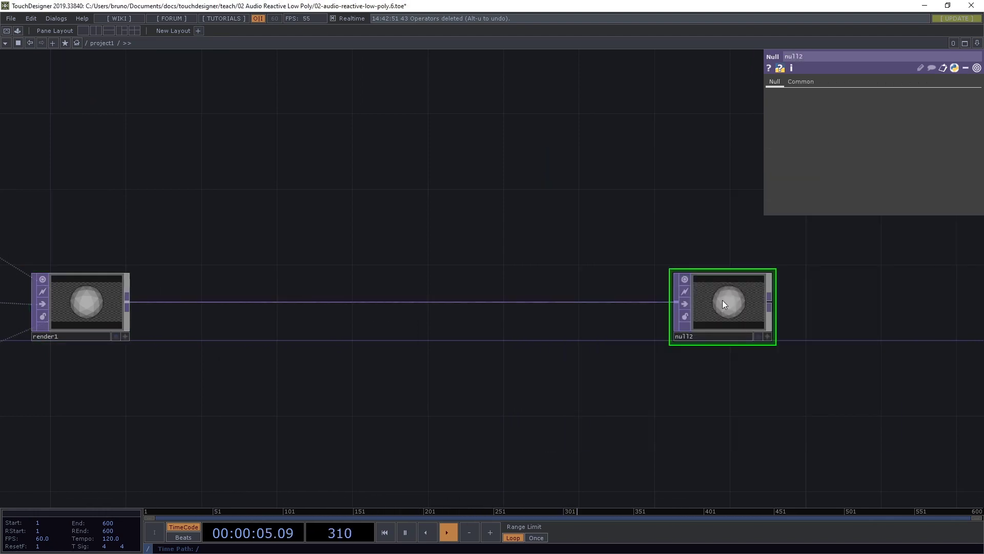
# Rename the null to out1 and show its render as the network background
pyautogui.click(696, 335)
pyautogui.write('out1')
pyautogui.press('Return')
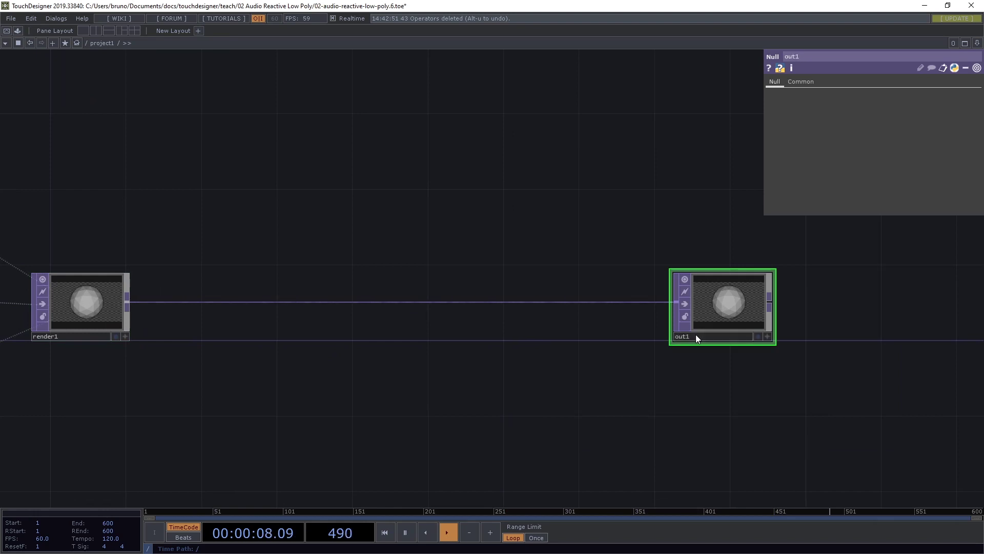
pyautogui.click(757, 336)
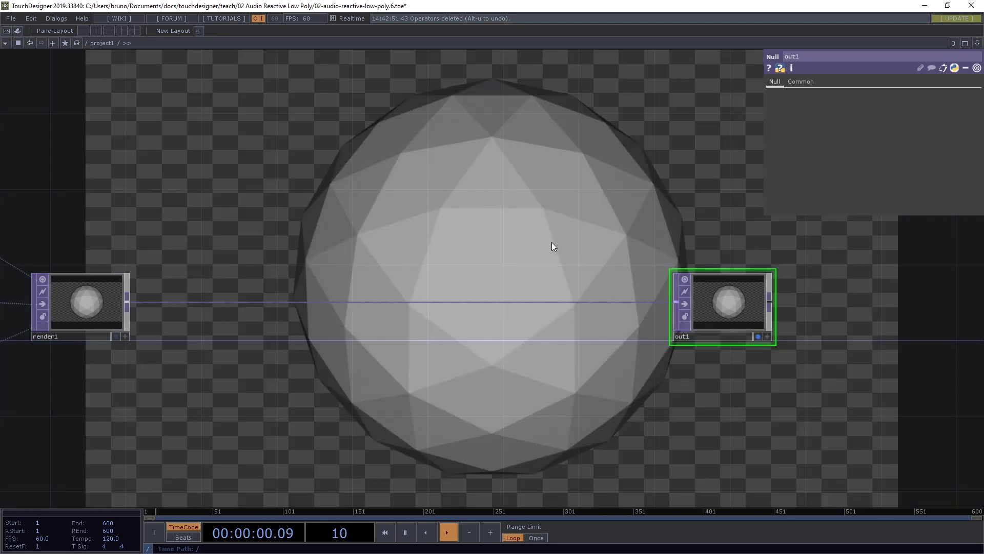
# Add a Phong MAT (phong1) between geo1 and render1
pyautogui.moveTo(35, 216); pyautogui.dragTo(444, 201)
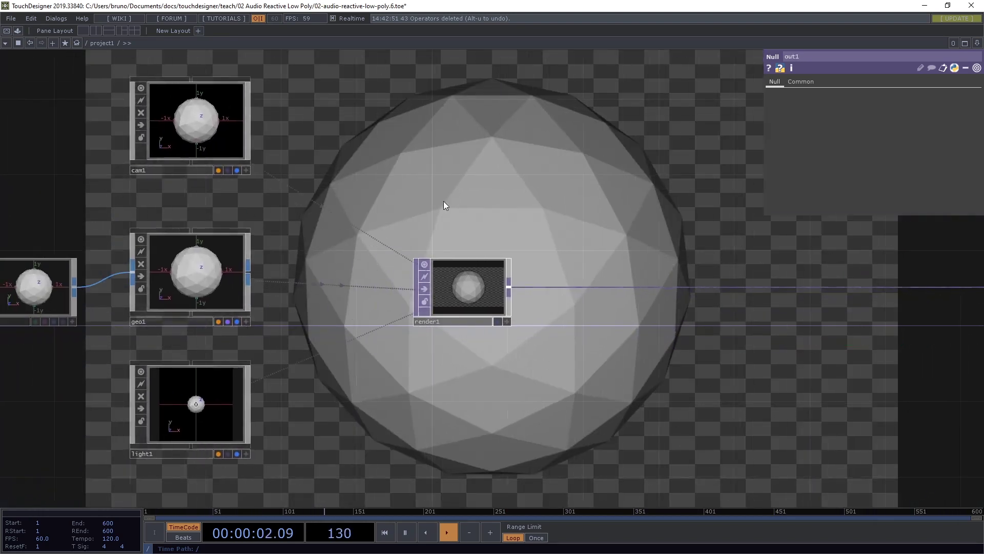
pyautogui.moveTo(350, 232); pyautogui.dragTo(386, 234)
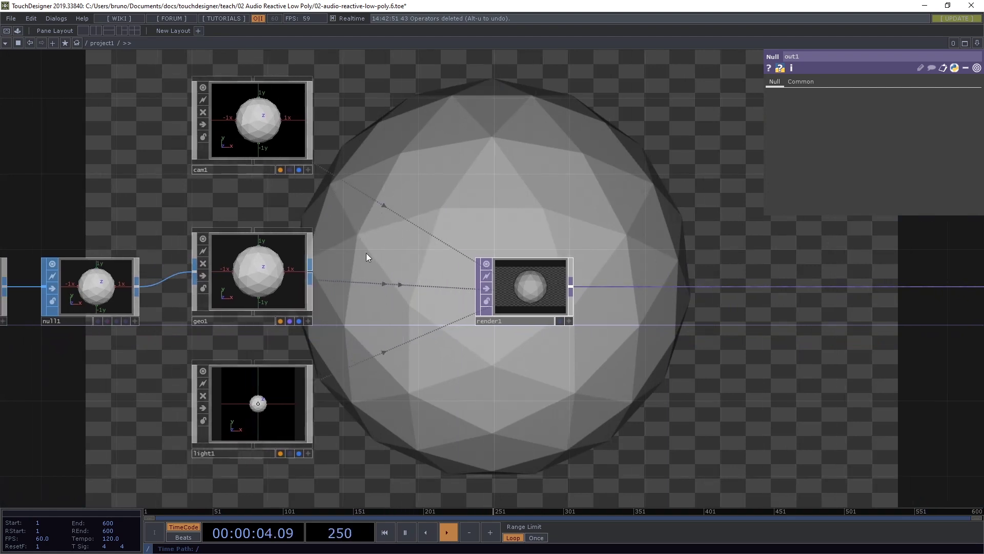
pyautogui.press('Tab')
pyautogui.click(323, 137)
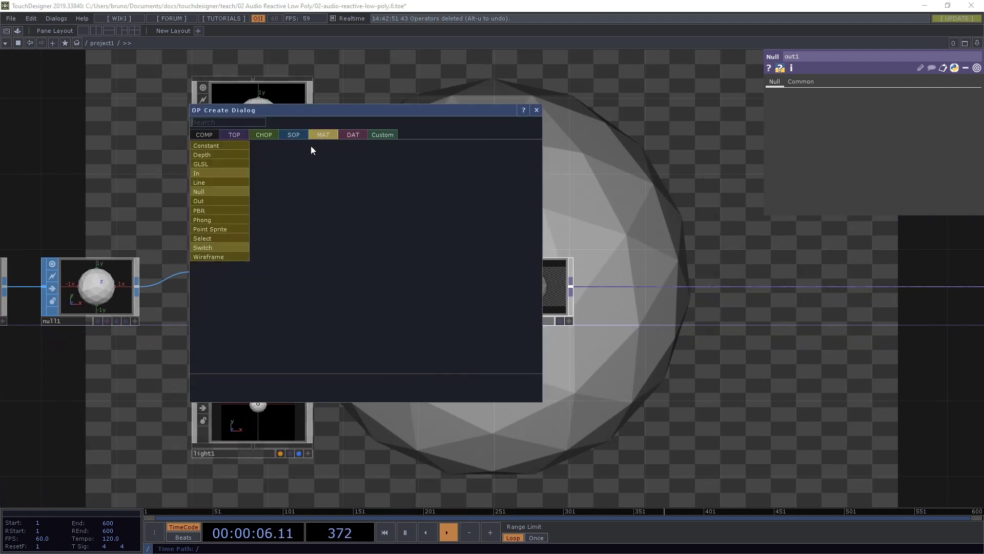
pyautogui.click(217, 221)
pyautogui.click(391, 290)
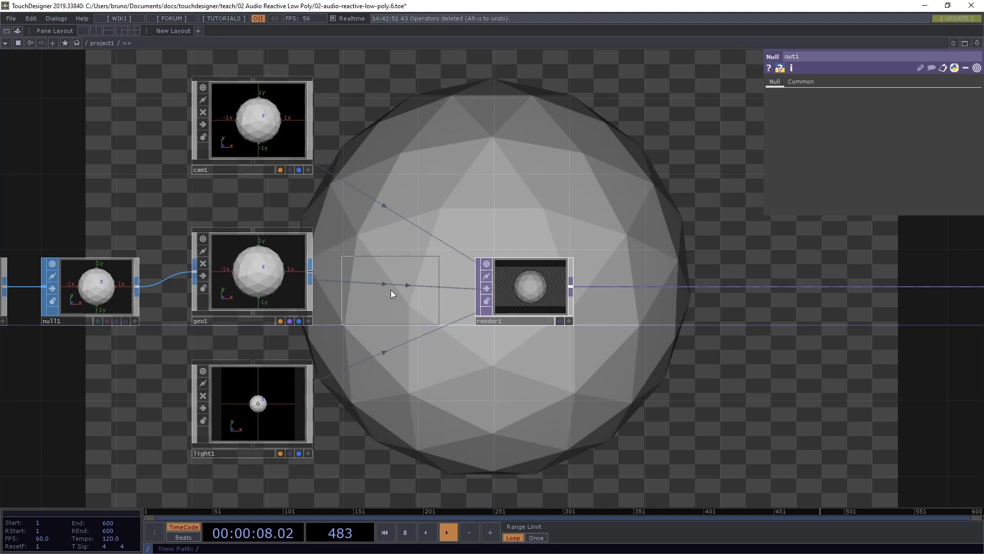
pyautogui.moveTo(501, 225); pyautogui.dragTo(531, 223)
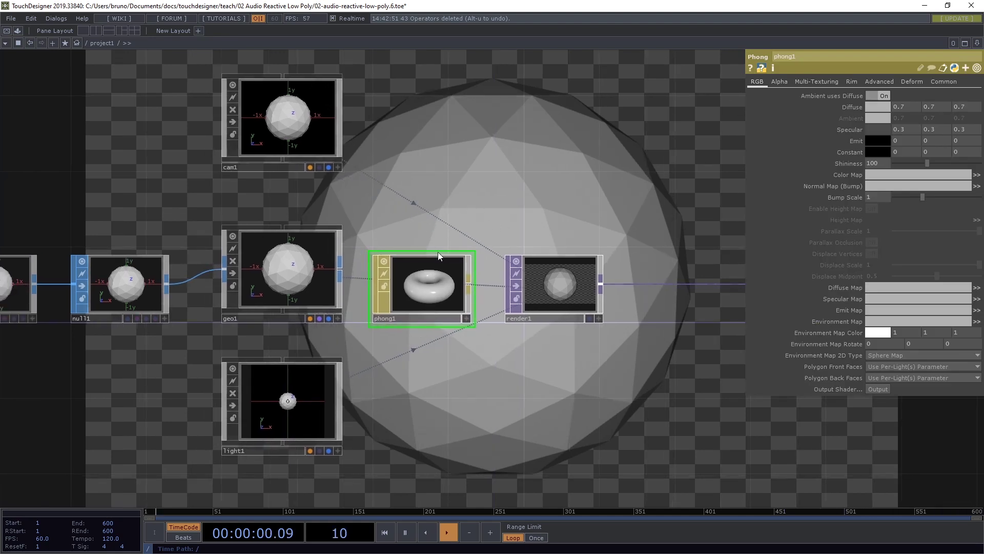
# Set phong1's Specular colour to black and assign it as geo1's material
pyautogui.click(872, 129)
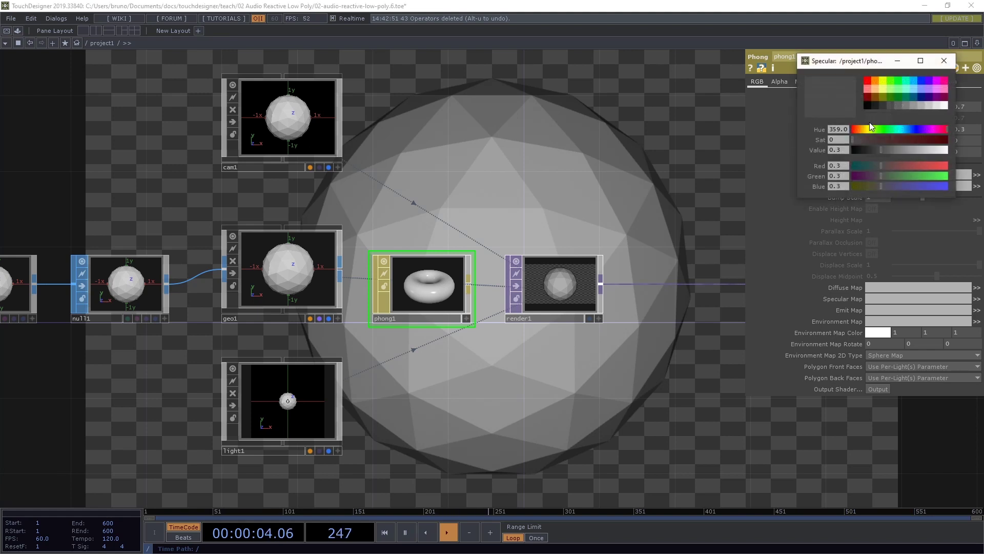
pyautogui.click(873, 103)
pyautogui.click(944, 61)
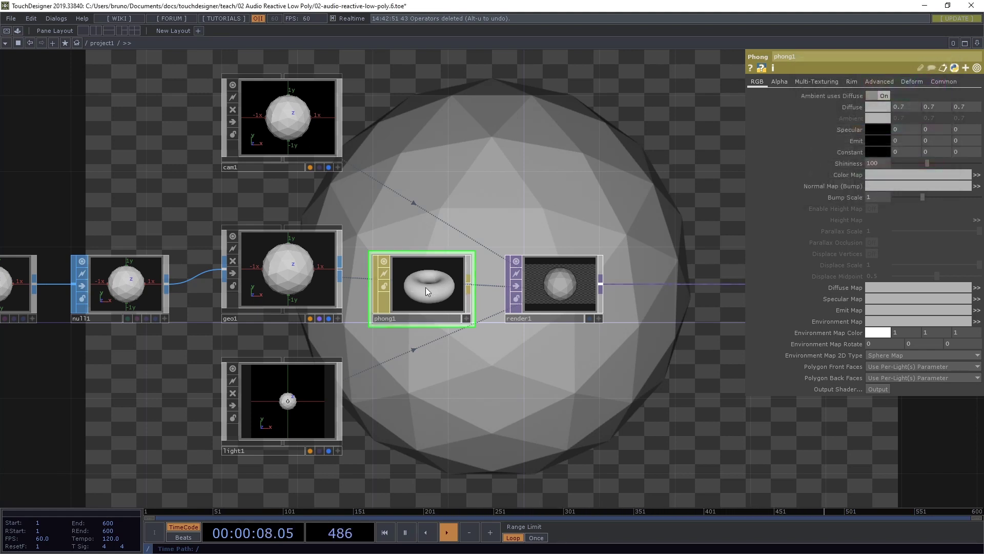
pyautogui.moveTo(425, 287); pyautogui.dragTo(281, 262)
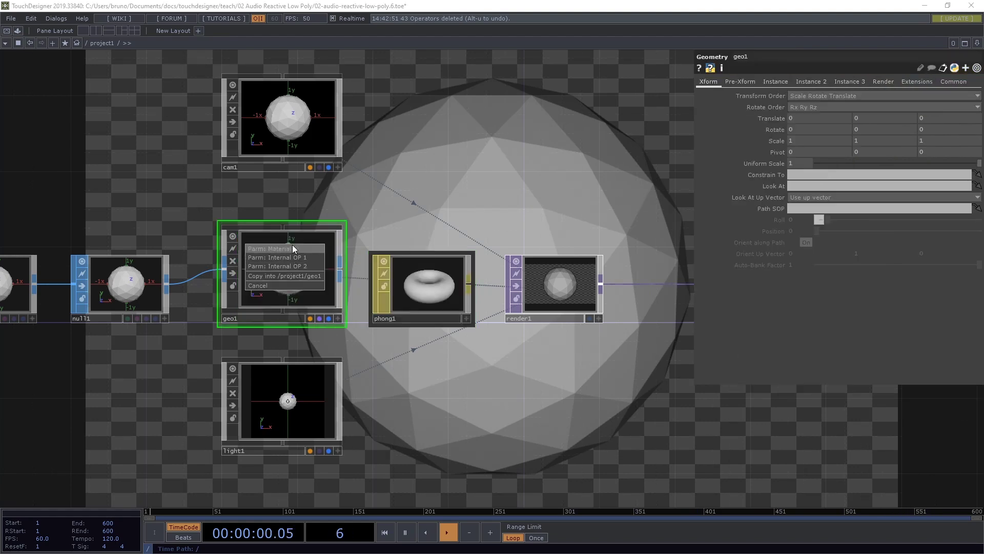
pyautogui.click(292, 247)
pyautogui.moveTo(472, 206); pyautogui.dragTo(551, 235)
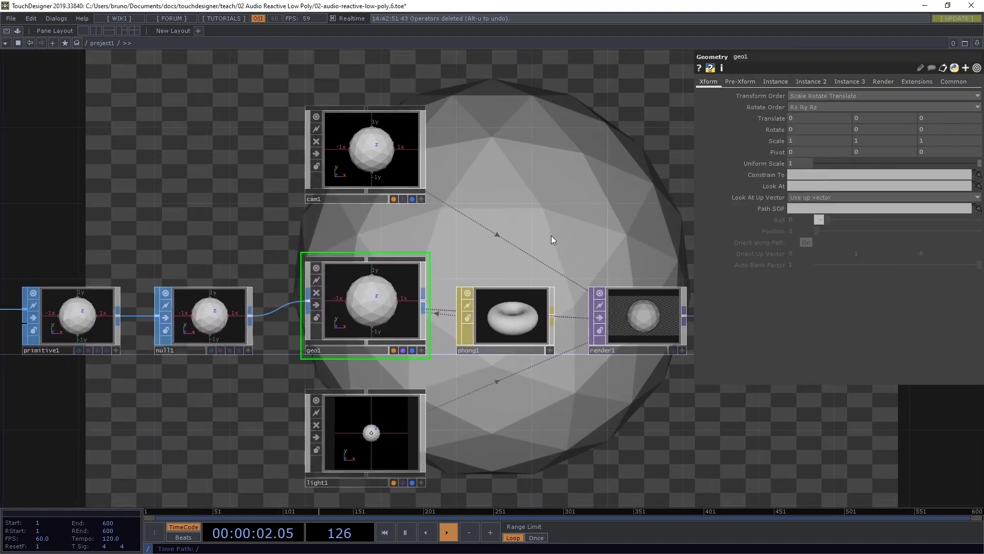
pyautogui.scroll(-3, 511, 205)
# Move cam1 higher above geo1 and branch a new null2 off facet1's output
pyautogui.moveTo(510, 185); pyautogui.dragTo(560, 299)
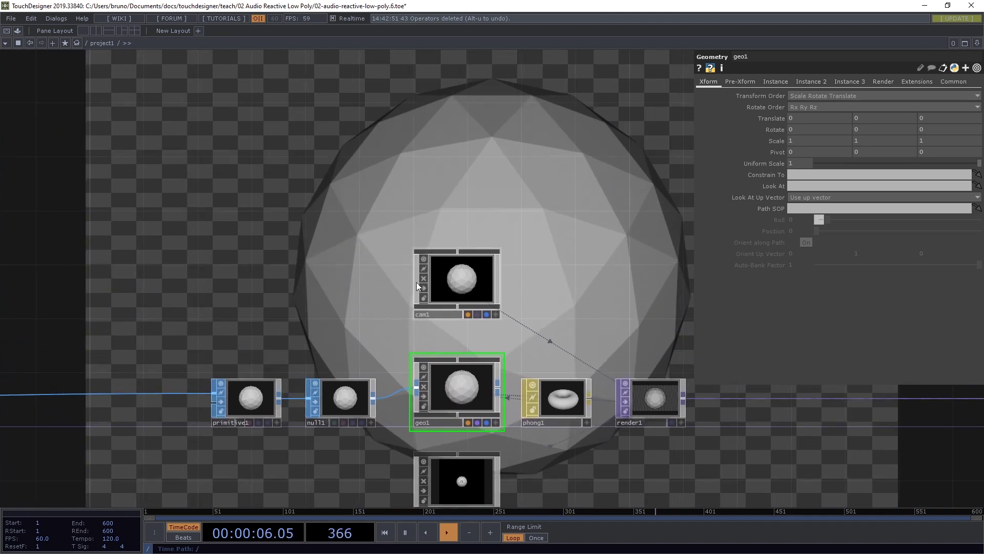
pyautogui.moveTo(379, 312); pyautogui.dragTo(409, 281)
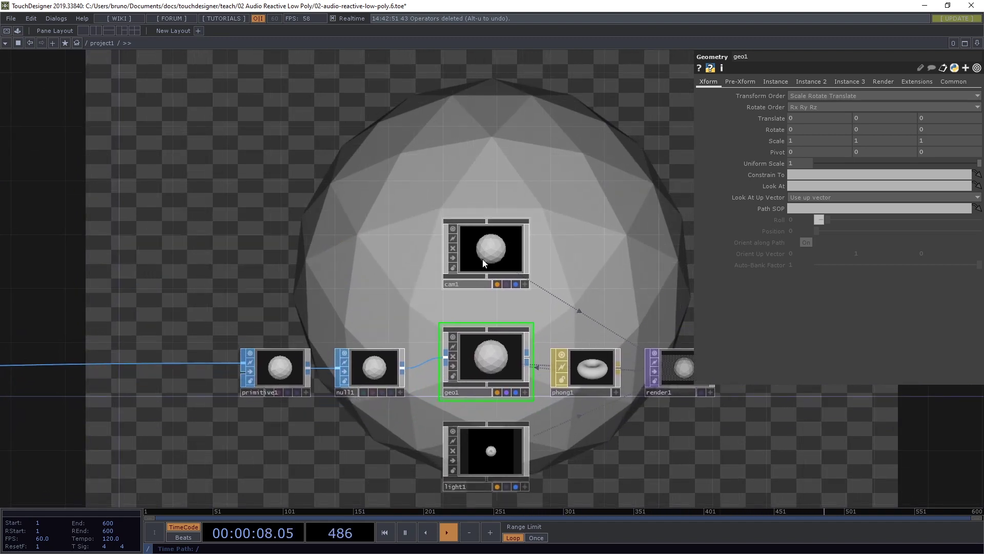
pyautogui.moveTo(483, 260); pyautogui.dragTo(483, 166)
pyautogui.moveTo(347, 301); pyautogui.dragTo(480, 291)
pyautogui.moveTo(479, 292); pyautogui.dragTo(313, 291, button='middle')
pyautogui.moveTo(313, 292); pyautogui.dragTo(365, 290)
pyautogui.click(84, 334)
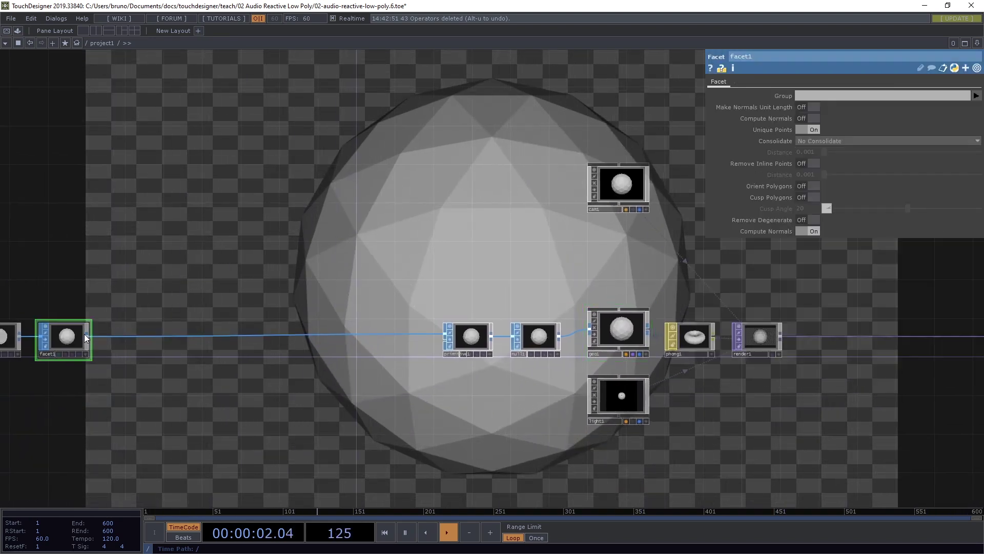
pyautogui.moveTo(90, 333); pyautogui.dragTo(518, 264)
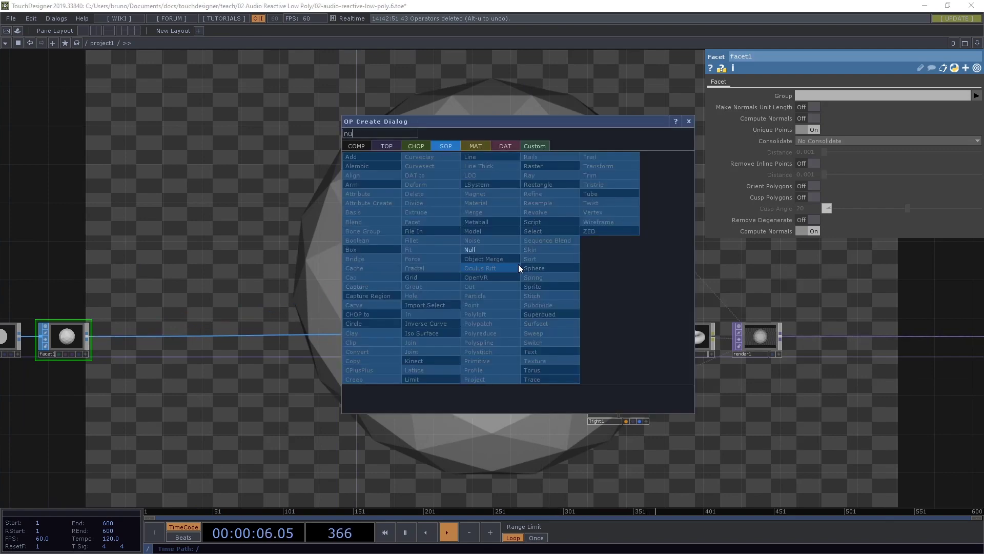
pyautogui.click(518, 264)
pyautogui.click(518, 264)
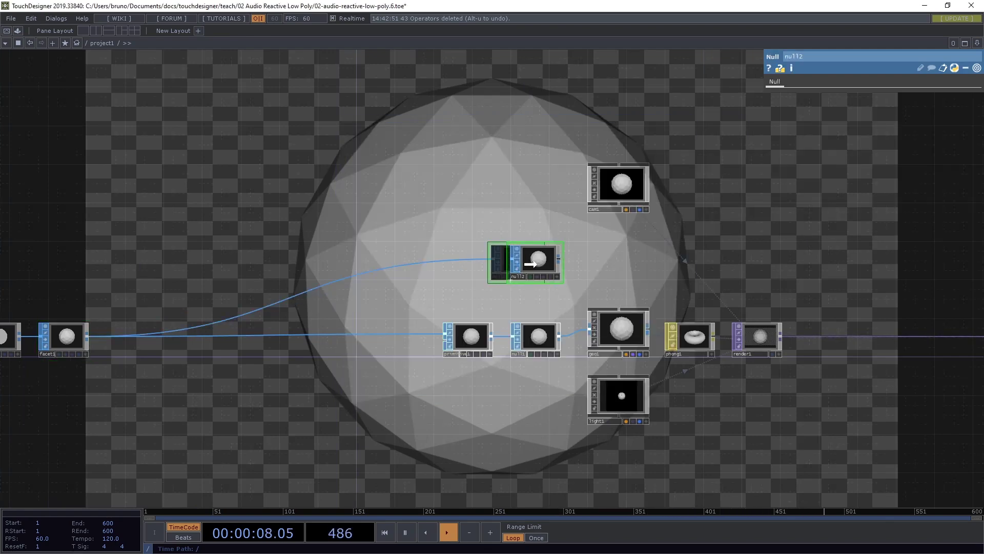
# Add a Geometry COMP (geo2) fed by null2
pyautogui.rightClick(559, 257)
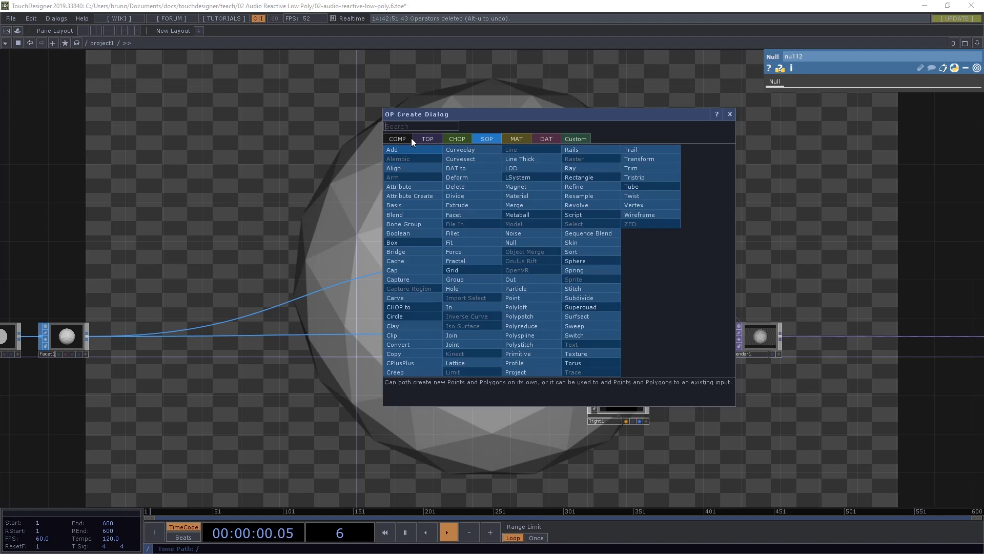
pyautogui.click(408, 139)
pyautogui.click(417, 232)
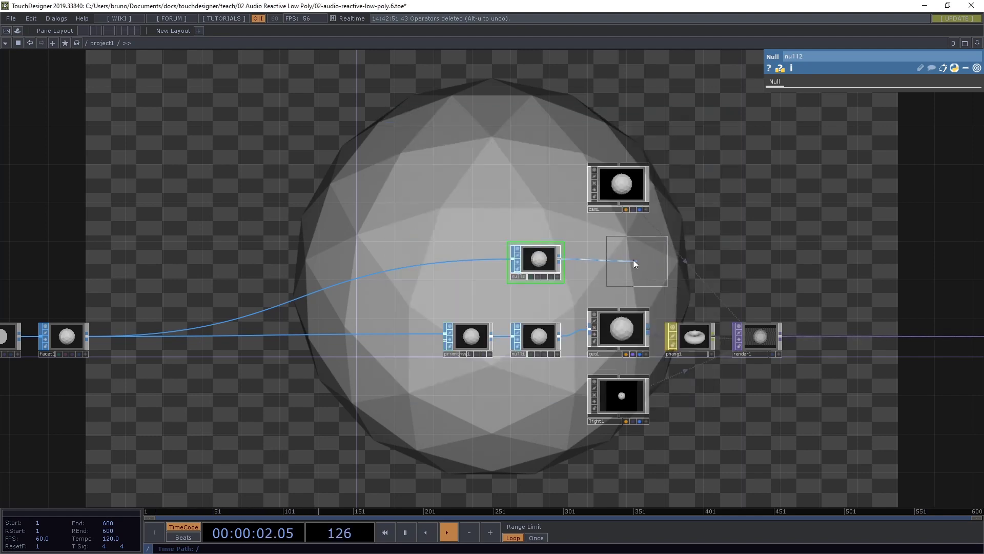
pyautogui.click(615, 258)
pyautogui.moveTo(665, 247); pyautogui.dragTo(449, 276)
pyautogui.scroll(5, 597, 243)
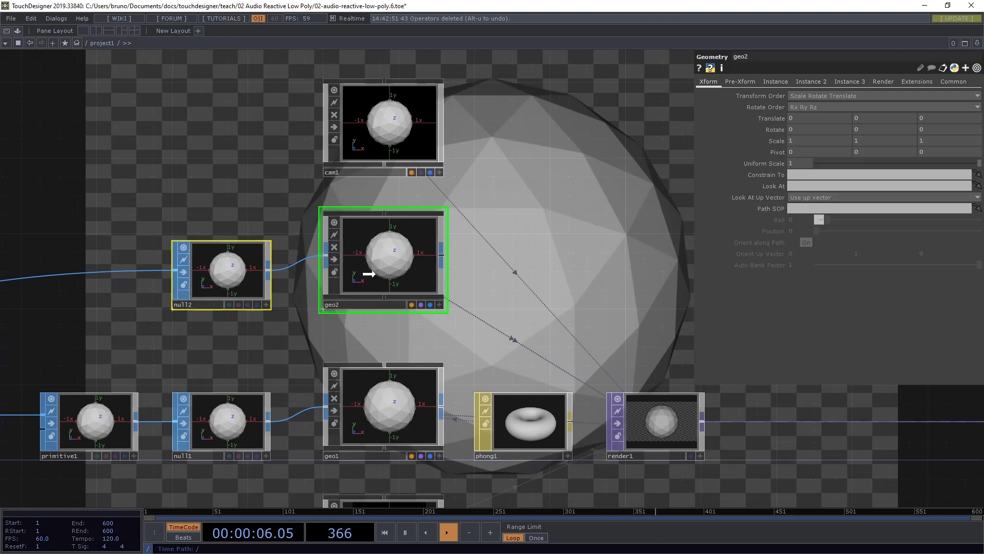
# Create a Wireframe MAT, wireframe1, with black colour and line width 6
pyautogui.moveTo(375, 267); pyautogui.dragTo(377, 285)
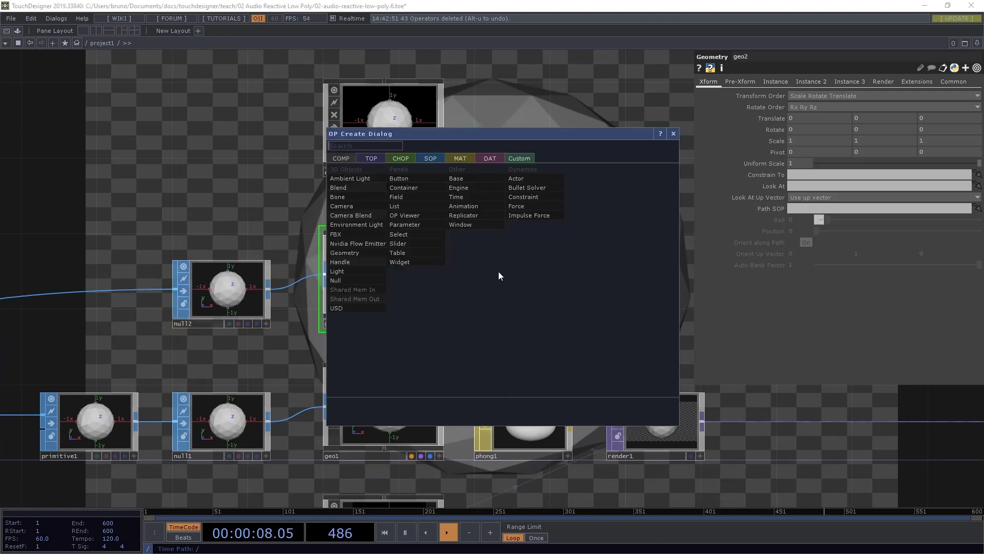
pyautogui.click(460, 159)
pyautogui.click(346, 275)
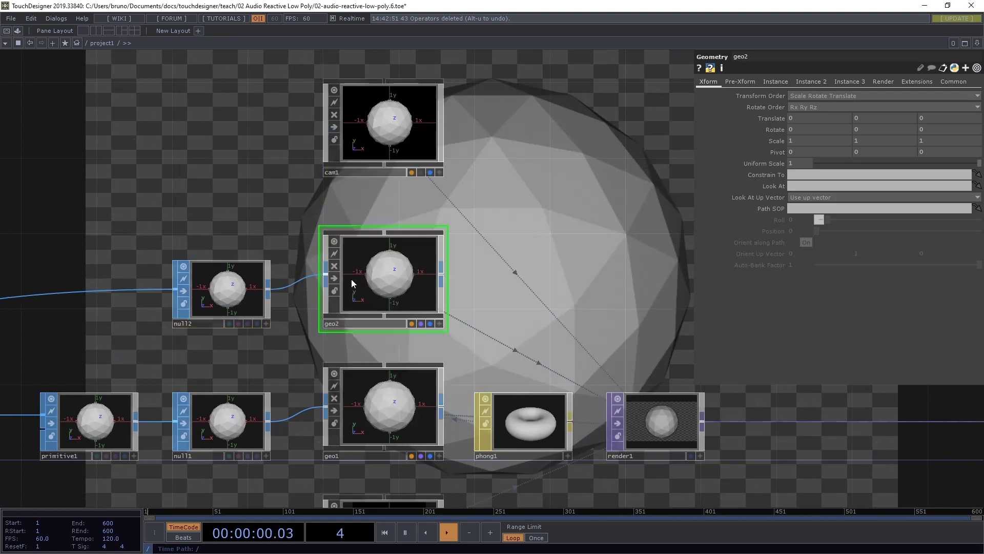
pyautogui.click(531, 295)
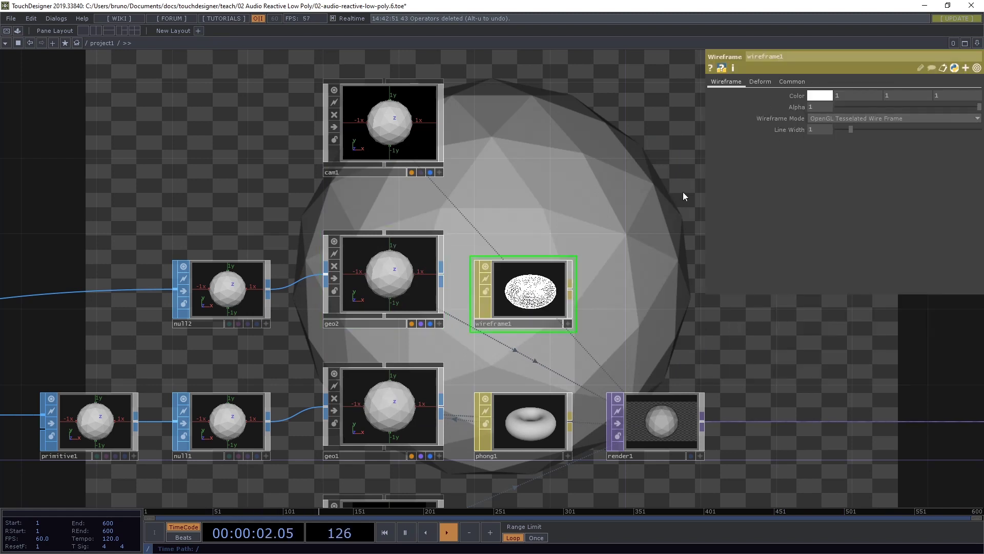
pyautogui.click(820, 95)
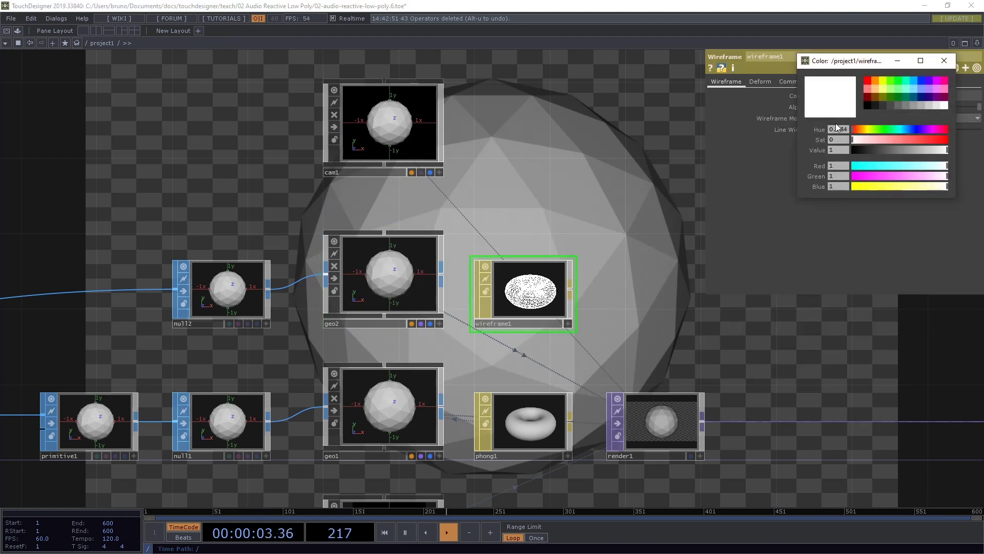
pyautogui.click(868, 105)
pyautogui.click(944, 60)
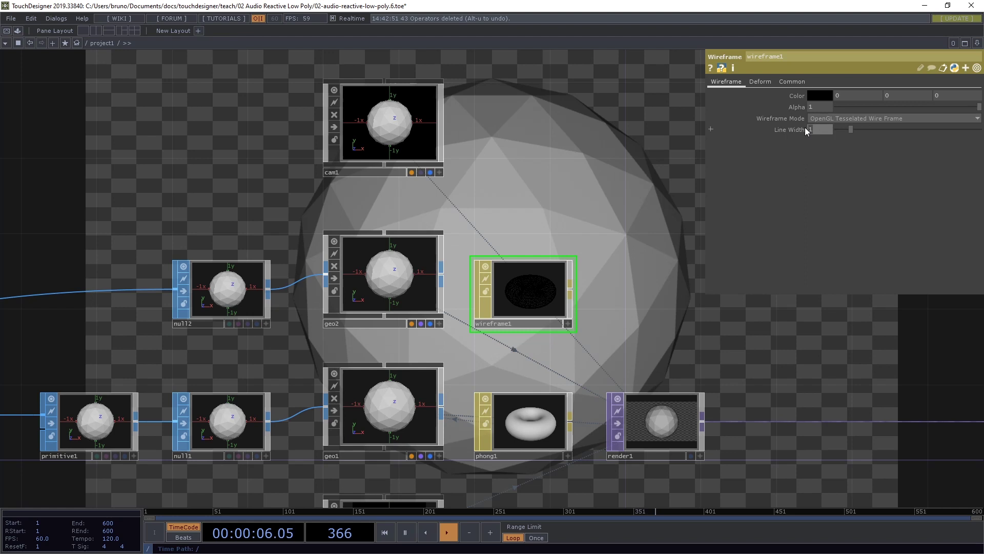
pyautogui.write('6')
pyautogui.press('Return')
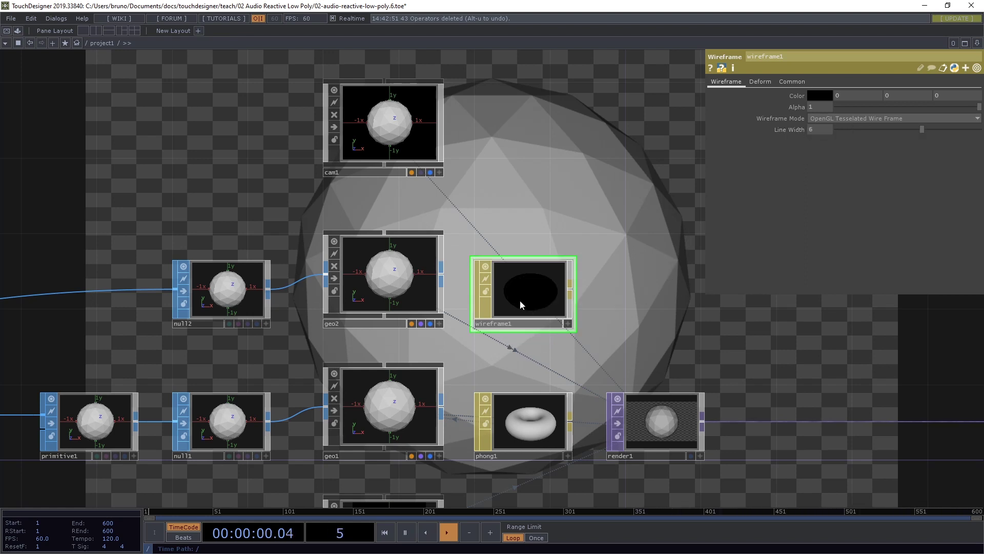
# Assign wireframe1 as geo2's material and bring render1 and out1 into view
pyautogui.moveTo(520, 300); pyautogui.dragTo(386, 266)
pyautogui.click(386, 261)
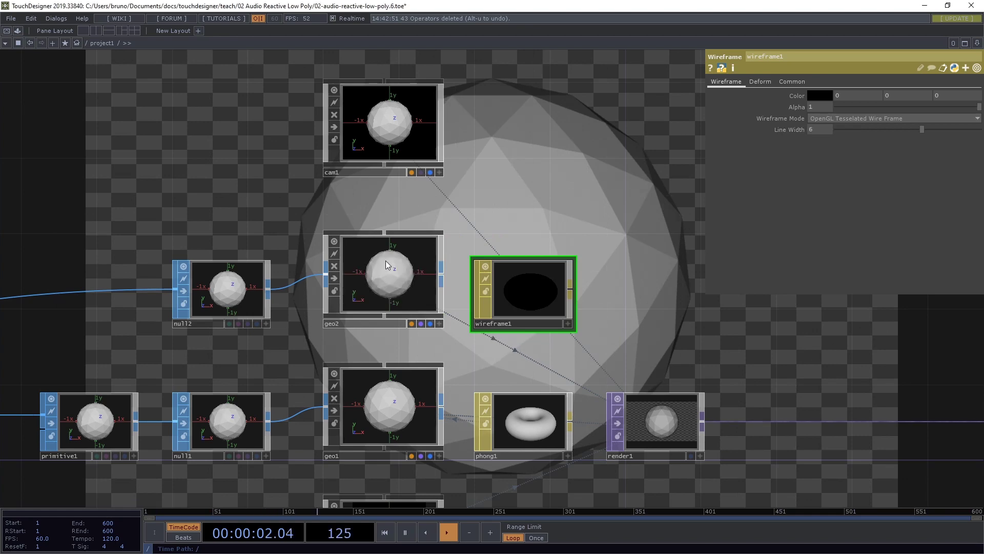
pyautogui.moveTo(659, 195); pyautogui.dragTo(489, 198)
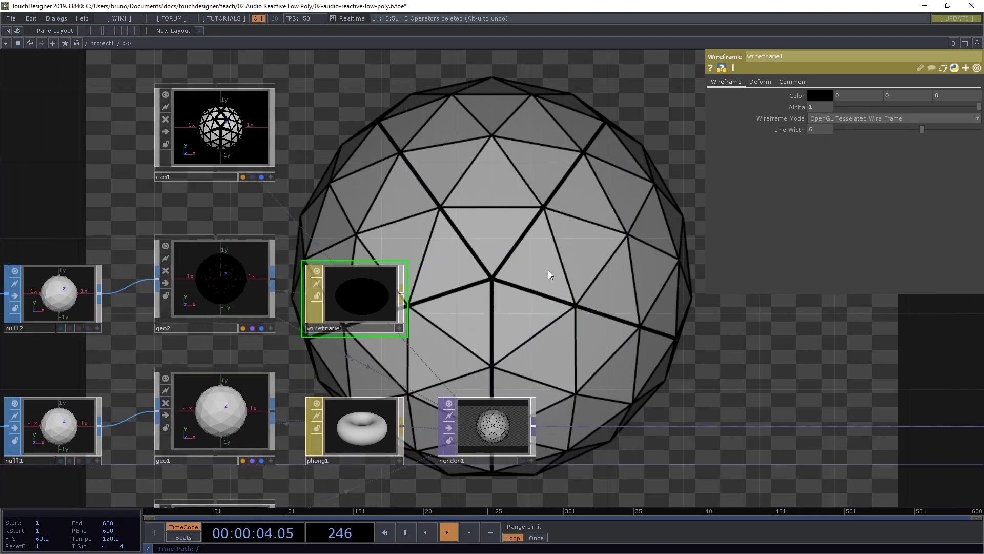
pyautogui.scroll(-3, 636, 361)
pyautogui.moveTo(666, 351); pyautogui.dragTo(468, 331)
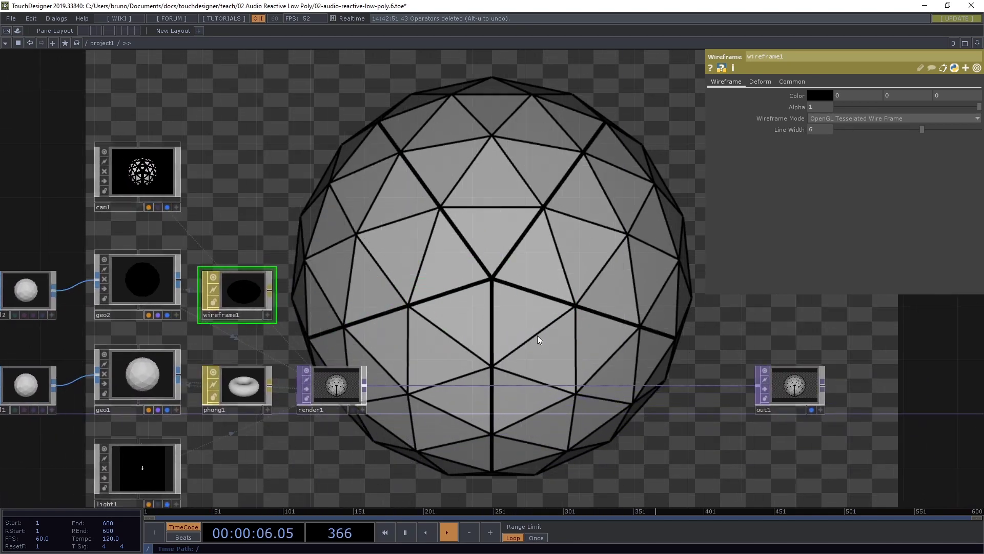
pyautogui.scroll(3, 530, 316)
pyautogui.moveTo(519, 299); pyautogui.dragTo(402, 279)
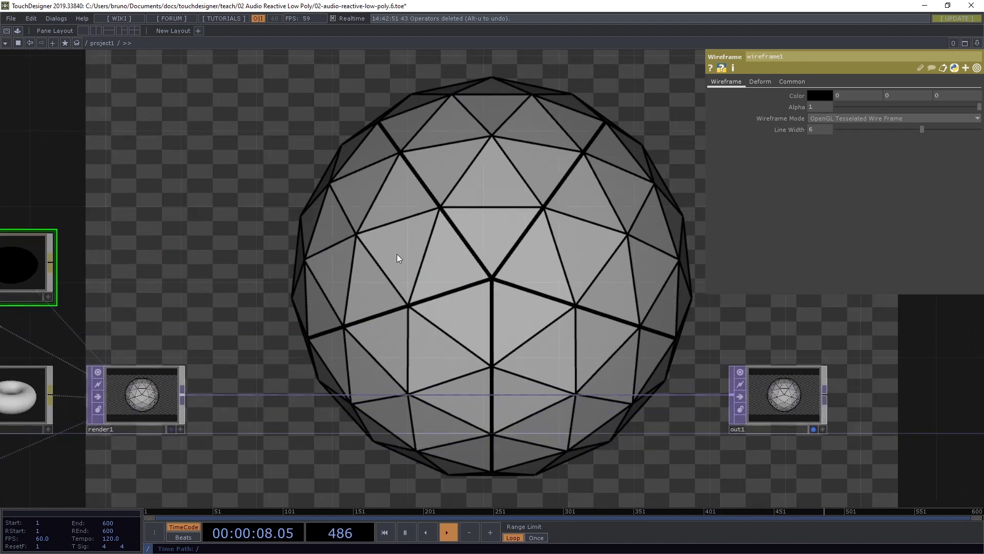
# Insert a Transform TOP into the wire between render1 and out1
pyautogui.rightClick(636, 396)
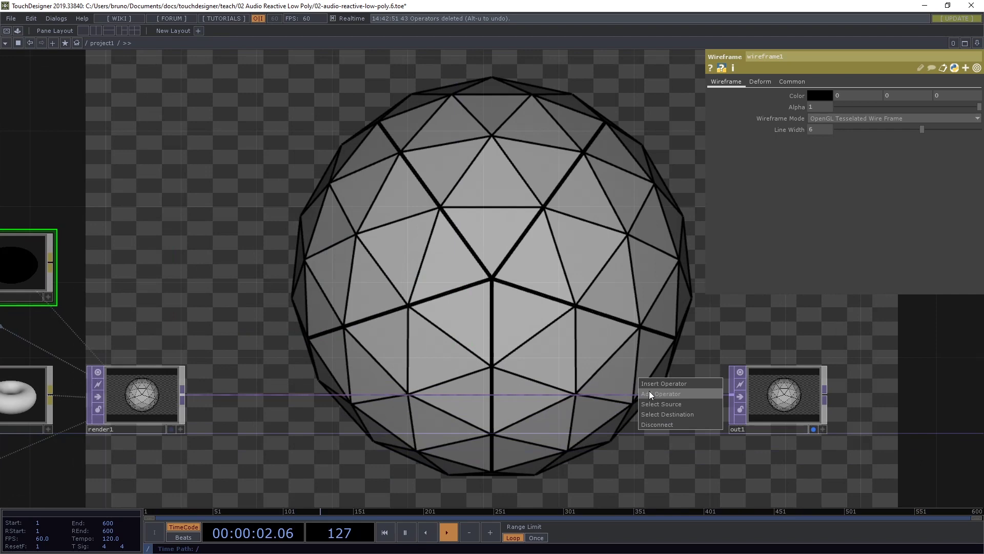
pyautogui.click(649, 392)
pyautogui.write('trans')
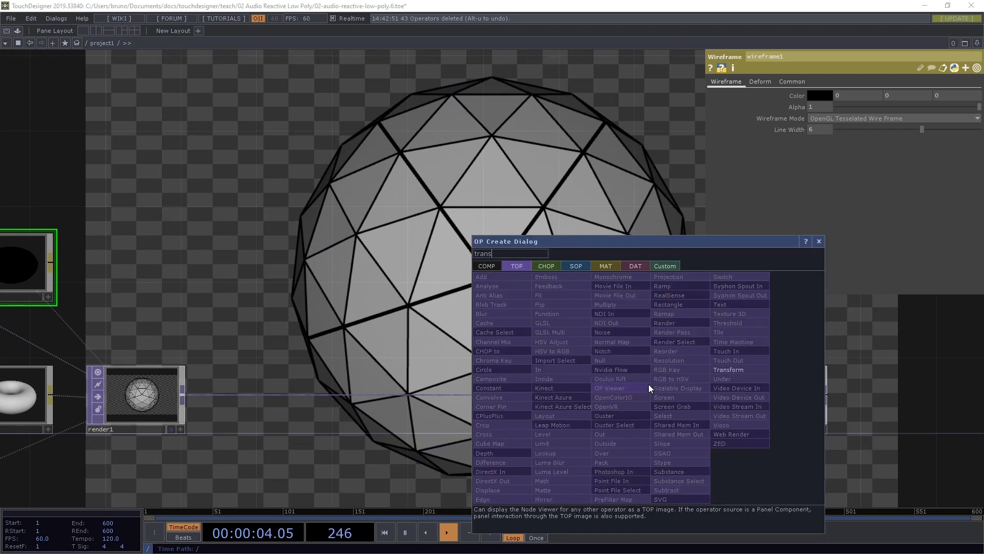
pyautogui.press('Return')
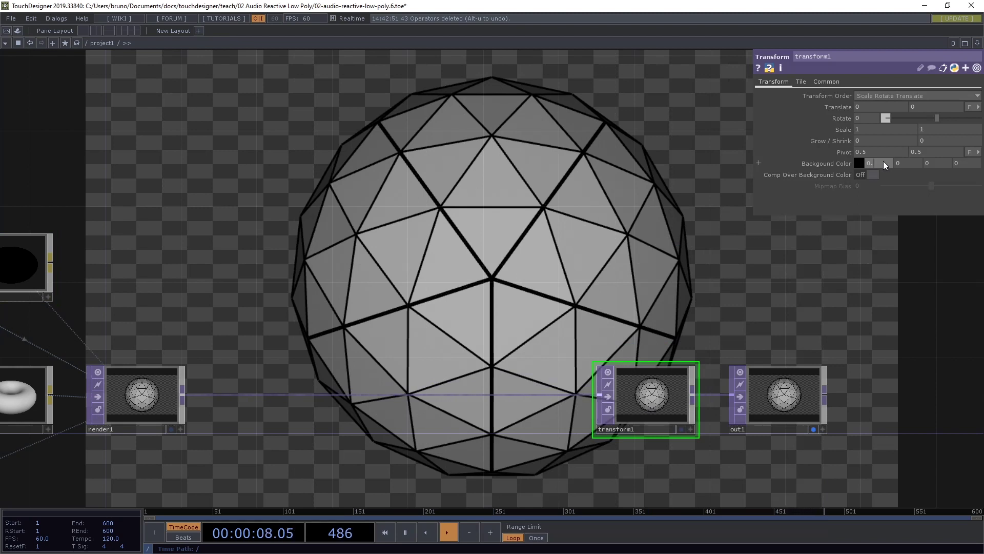
# Set transform1's background colour to 0.12, 0.12, 0.12, 1 and enable Comp Over Background Color
pyautogui.press('Tab')
pyautogui.write('0.12')
pyautogui.press('Tab')
pyautogui.write('0.12')
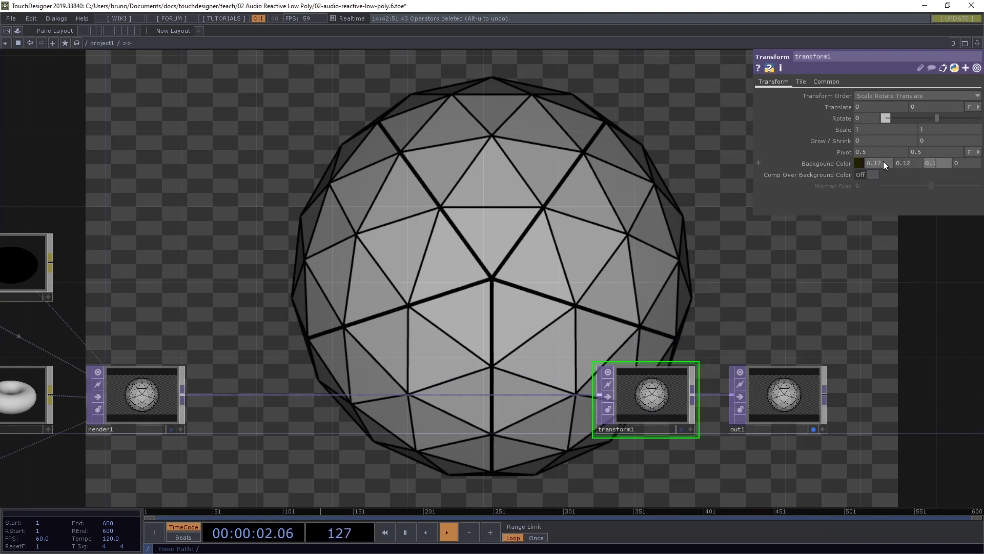
pyautogui.press('Tab')
pyautogui.write('1')
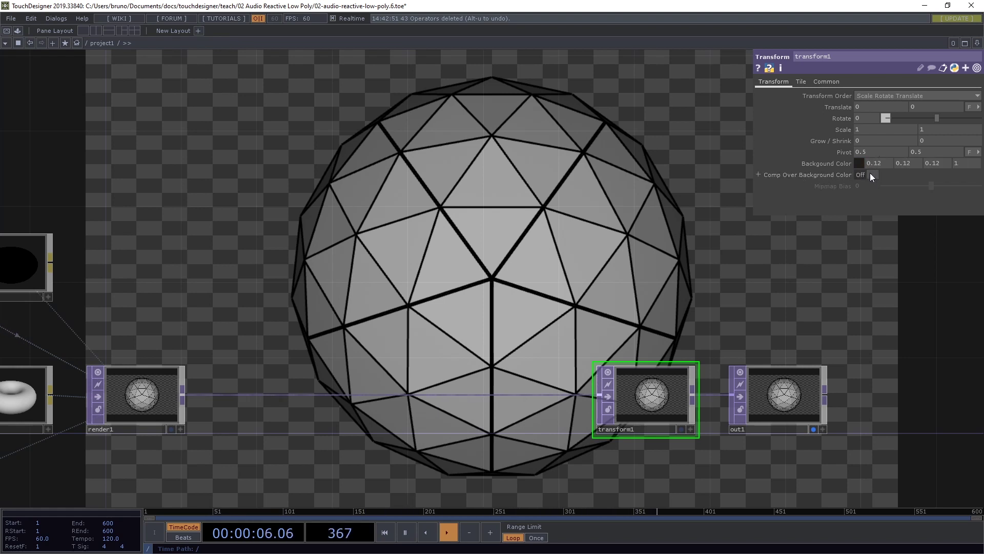
pyautogui.click(869, 174)
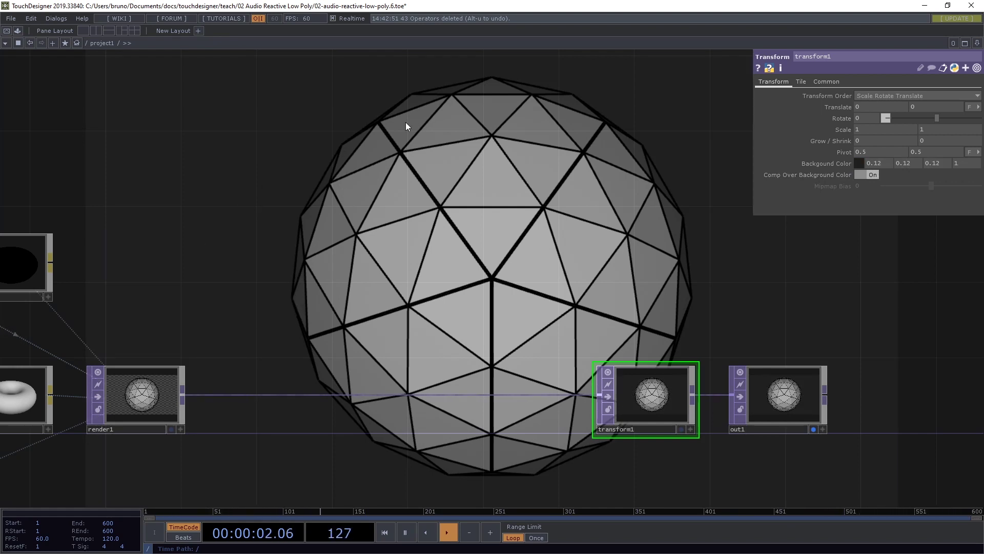
# Switch off the node viewers on all nodes and frame the network from sphere1 to out1
pyautogui.scroll(-5, 416, 260)
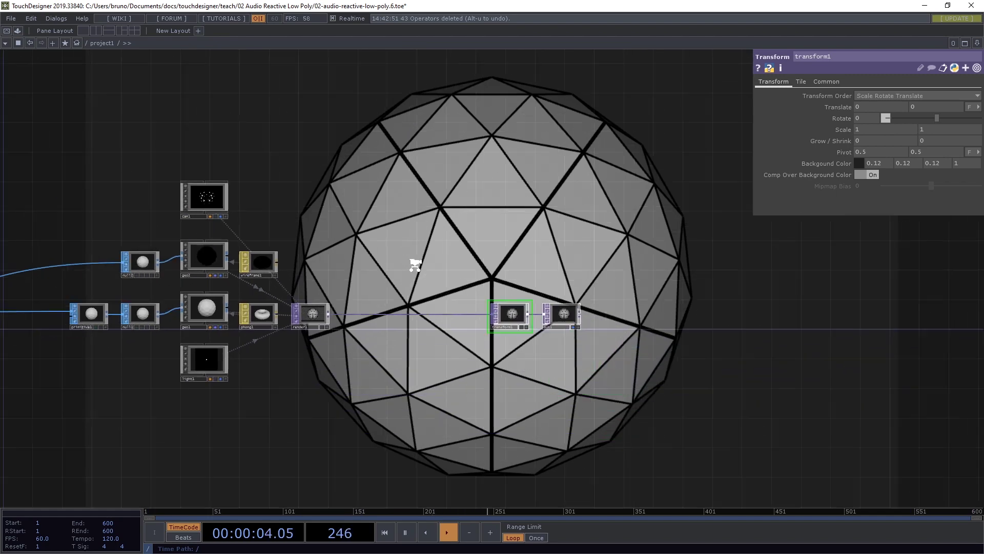
pyautogui.moveTo(411, 261); pyautogui.dragTo(491, 251)
pyautogui.scroll(-4, 492, 248)
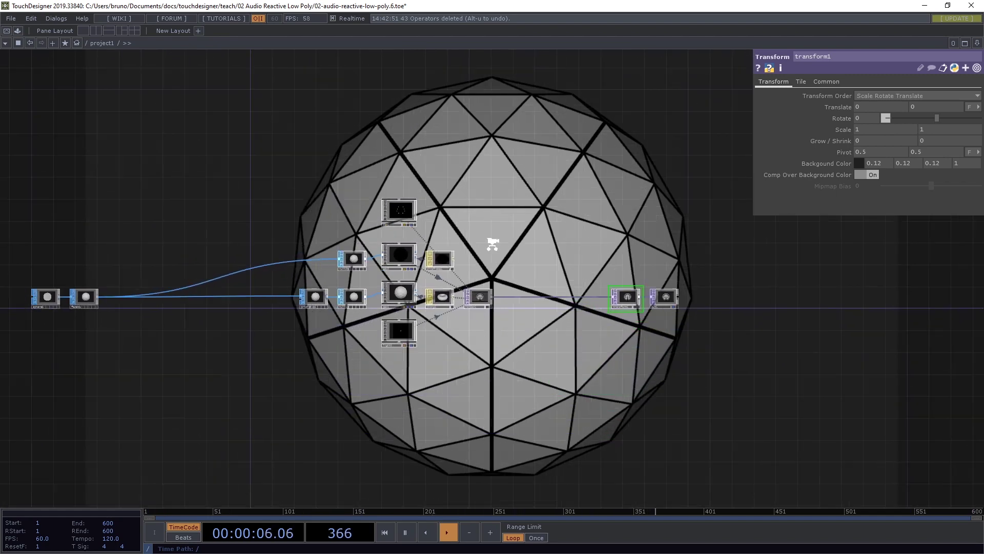
pyautogui.moveTo(65, 201); pyautogui.dragTo(694, 361)
pyautogui.scroll(8, 678, 279)
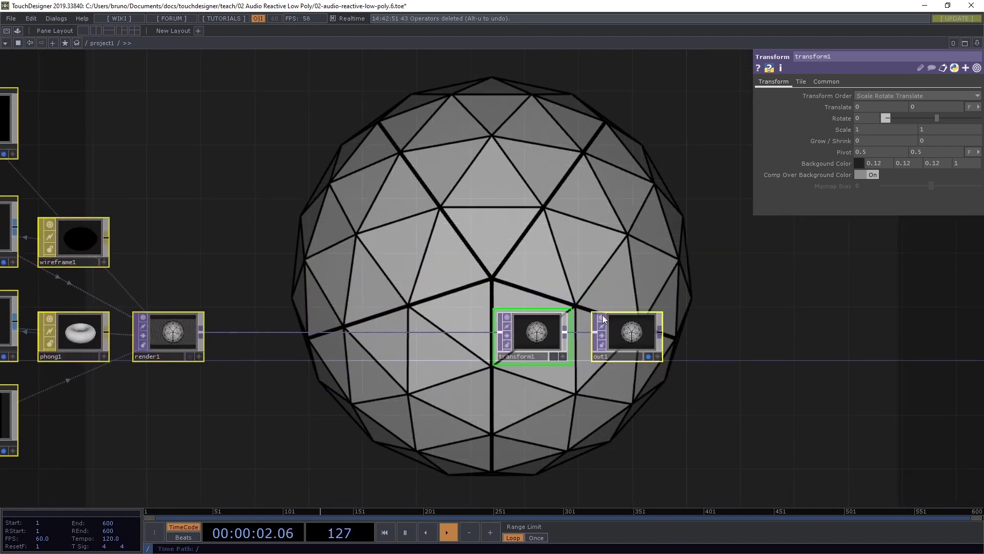
pyautogui.click(602, 317)
pyautogui.click(520, 235)
pyautogui.moveTo(237, 185); pyautogui.dragTo(507, 192)
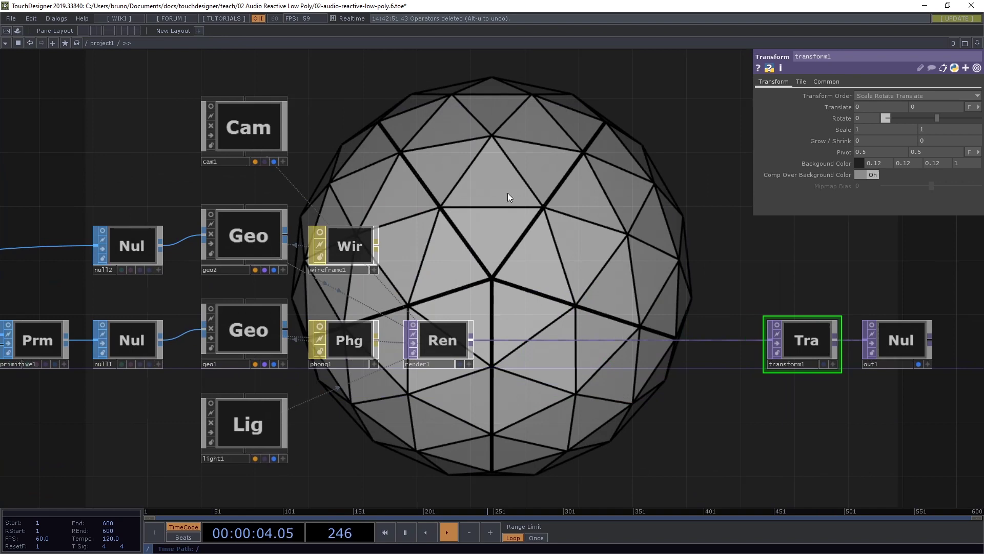
pyautogui.scroll(-6, 458, 190)
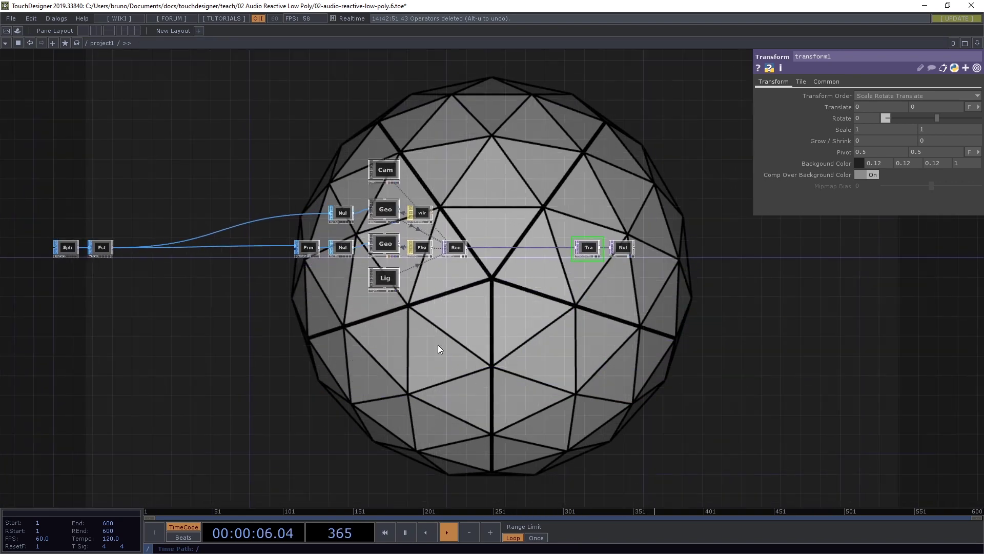
pyautogui.moveTo(382, 368); pyautogui.dragTo(459, 377)
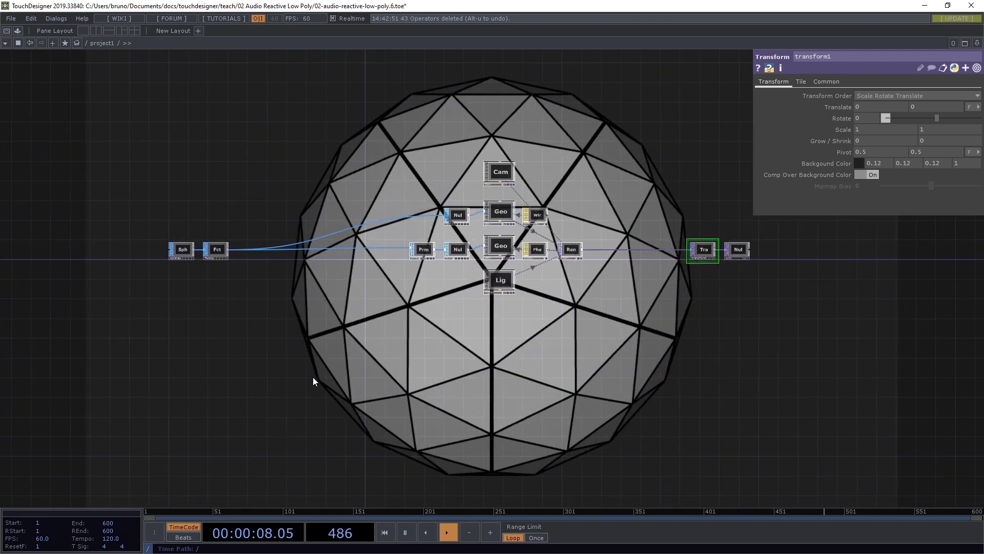
pyautogui.moveTo(314, 378); pyautogui.dragTo(401, 365)
pyautogui.moveTo(283, 373); pyautogui.dragTo(354, 356)
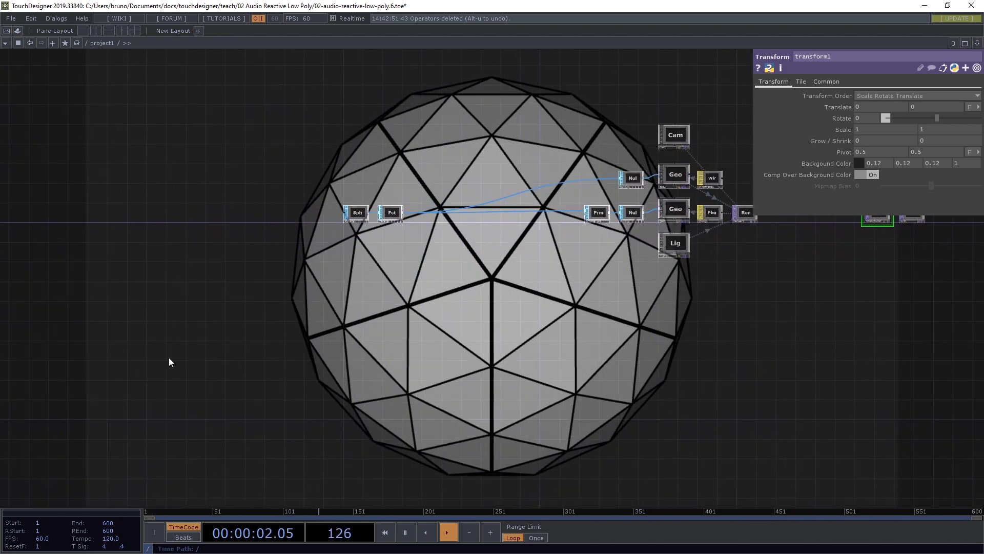
# Create an Audio File In CHOP, audiofilein1, playing the sample audio, and position it
pyautogui.press('Tab')
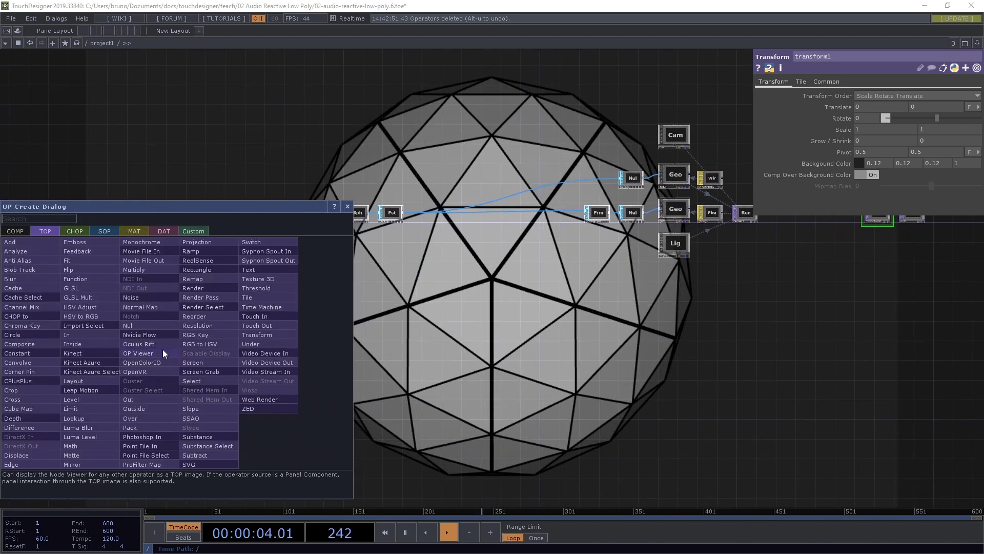
pyautogui.click(75, 230)
pyautogui.write('audio')
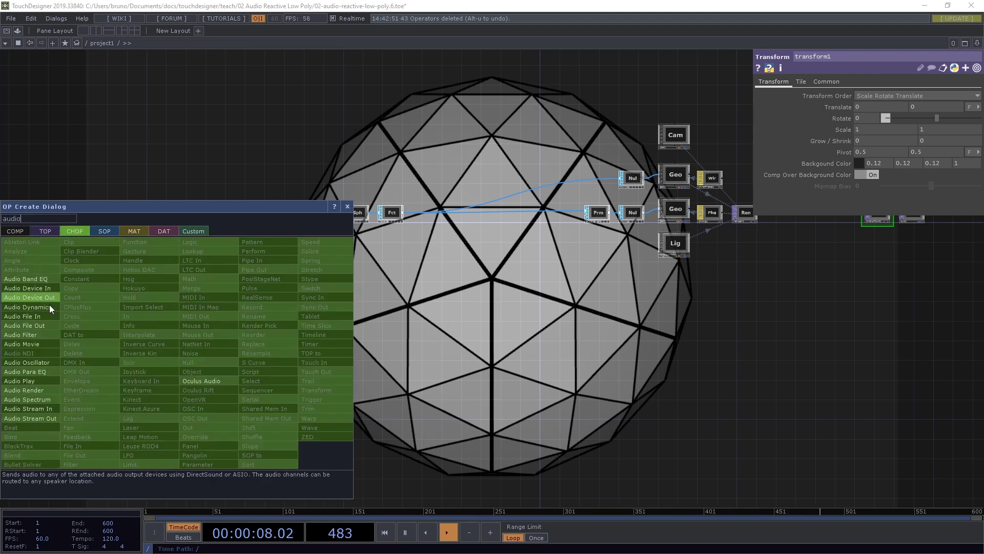
pyautogui.click(38, 318)
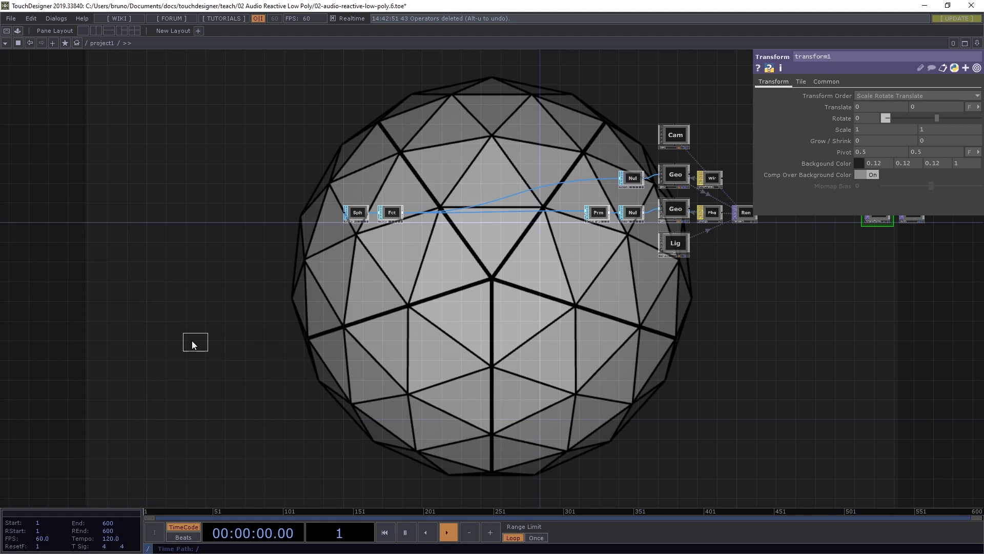
pyautogui.click(193, 340)
pyautogui.scroll(3, 235, 327)
pyautogui.scroll(3, 236, 327)
pyautogui.moveTo(228, 359); pyautogui.dragTo(282, 354)
pyautogui.moveTo(120, 348); pyautogui.dragTo(120, 328)
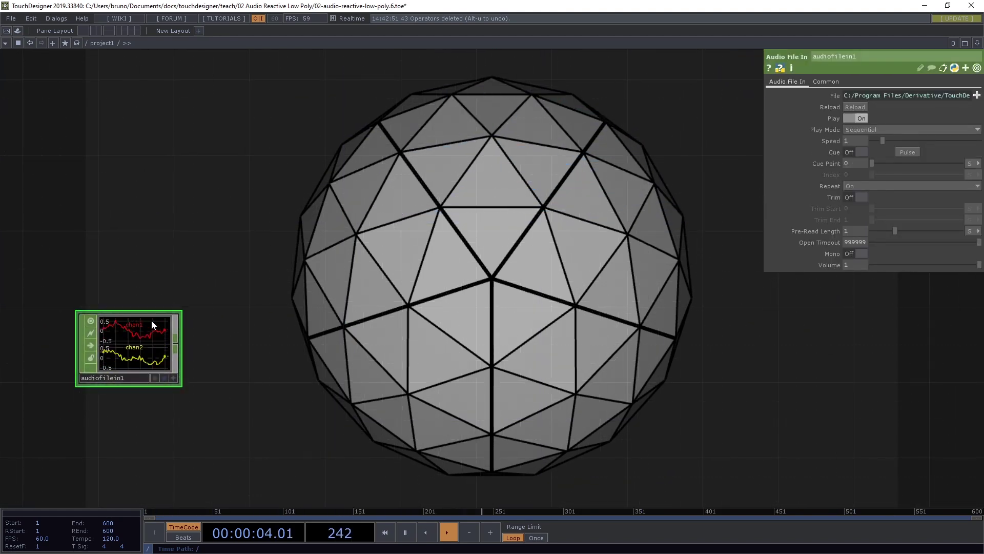
pyautogui.click(175, 343)
pyautogui.press('Tab')
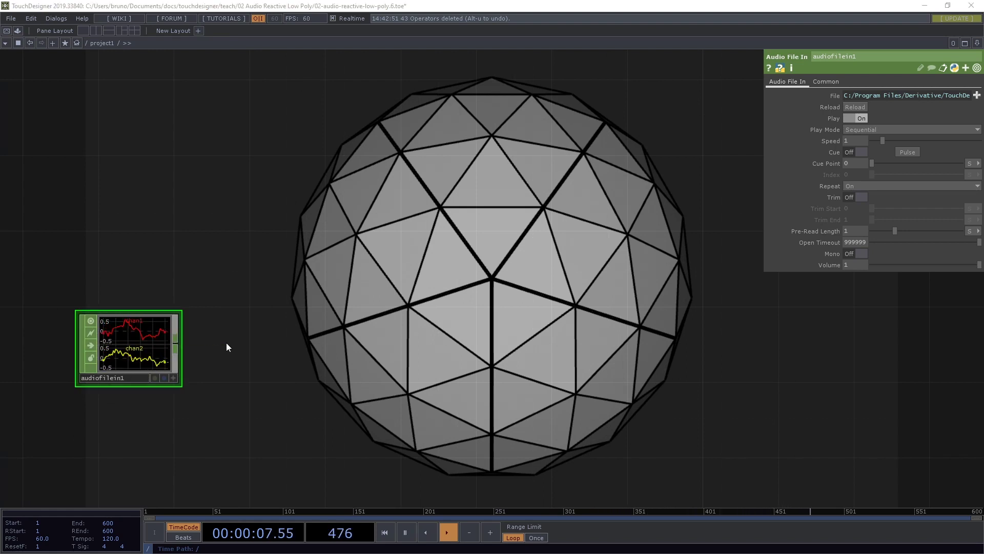
# Wire a Math CHOP after audiofilein1 with Combine Channels set to Maximum
pyautogui.write('math')
pyautogui.press('Return')
pyautogui.click(226, 343)
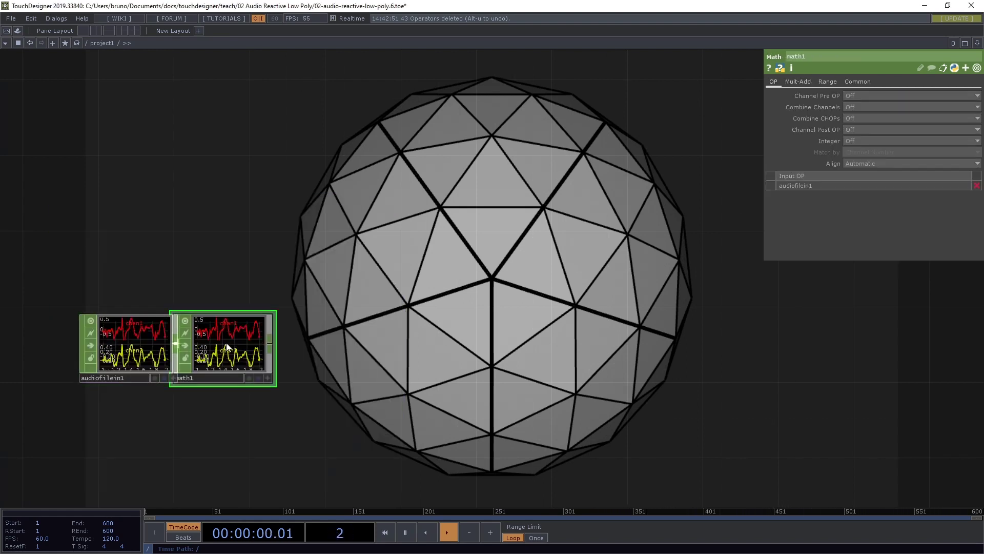
pyautogui.moveTo(228, 346); pyautogui.dragTo(266, 347)
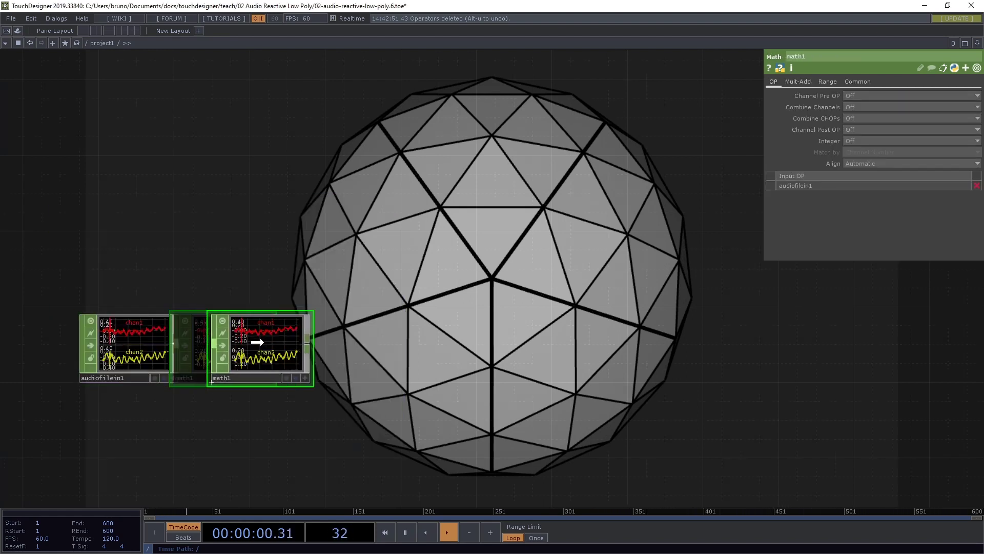
pyautogui.click(872, 107)
pyautogui.click(856, 175)
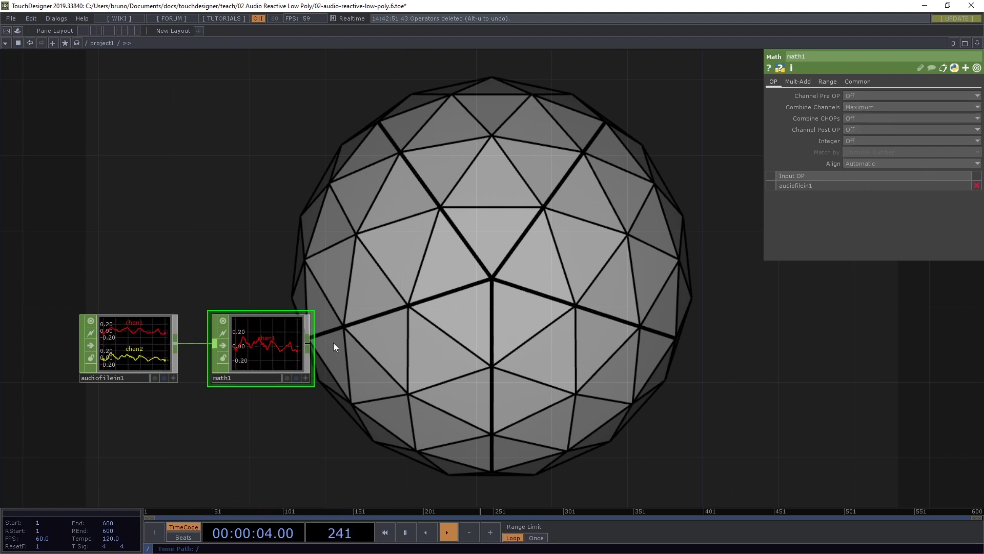
pyautogui.moveTo(469, 348); pyautogui.dragTo(387, 347)
pyautogui.moveTo(224, 343); pyautogui.dragTo(296, 343)
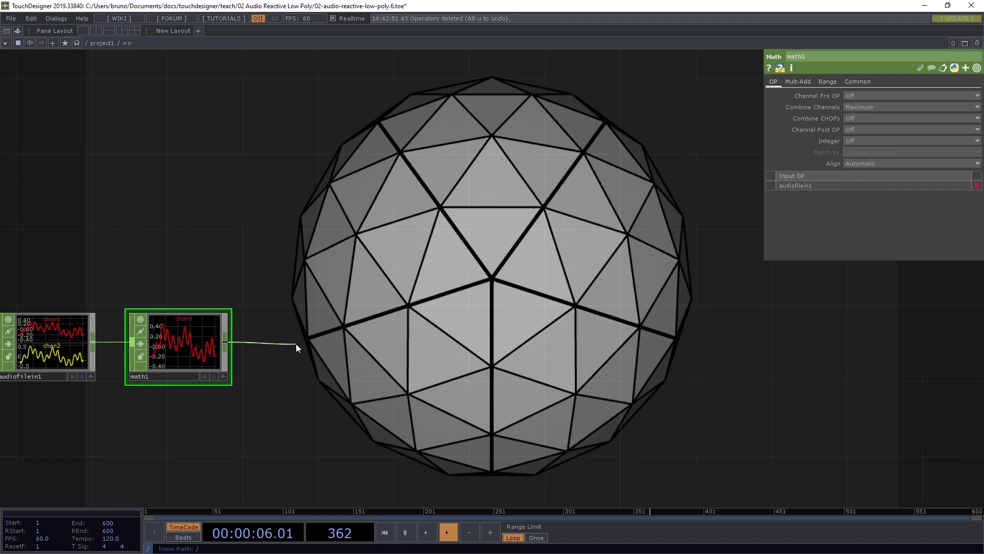
pyautogui.click(146, 387)
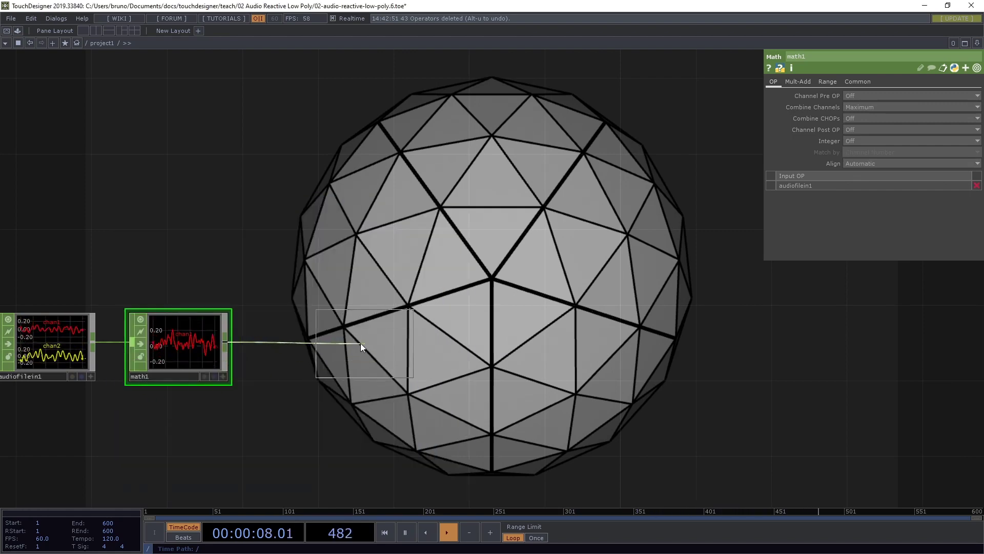
# Place audiospect1 after math1 with FFT size 2048 and high frequency boost 0.5
pyautogui.click(321, 343)
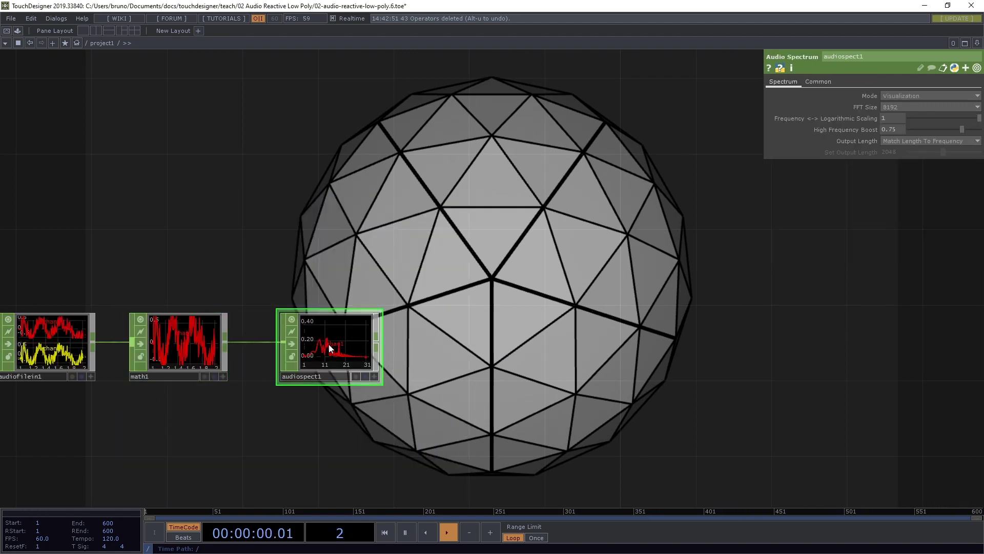
pyautogui.moveTo(328, 344); pyautogui.dragTo(309, 343)
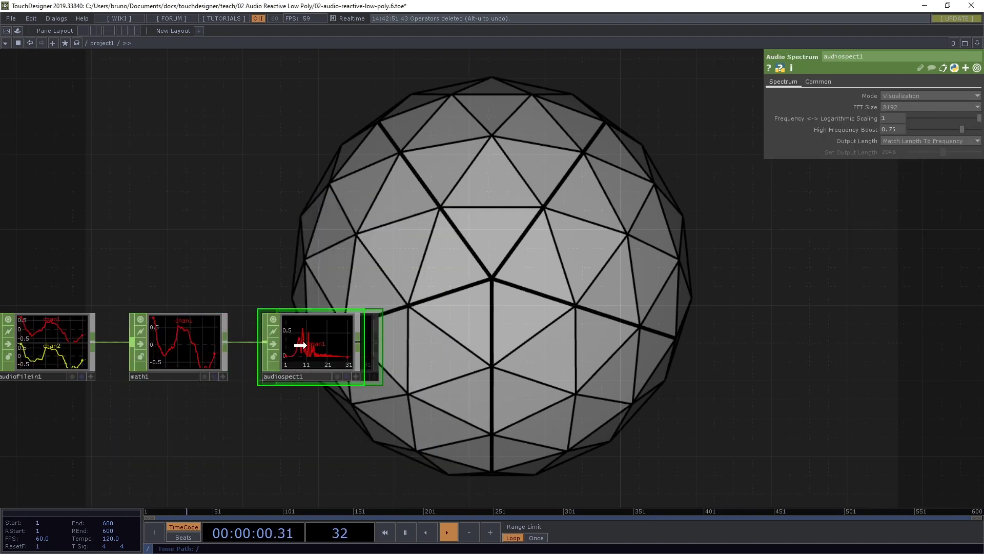
pyautogui.click(907, 104)
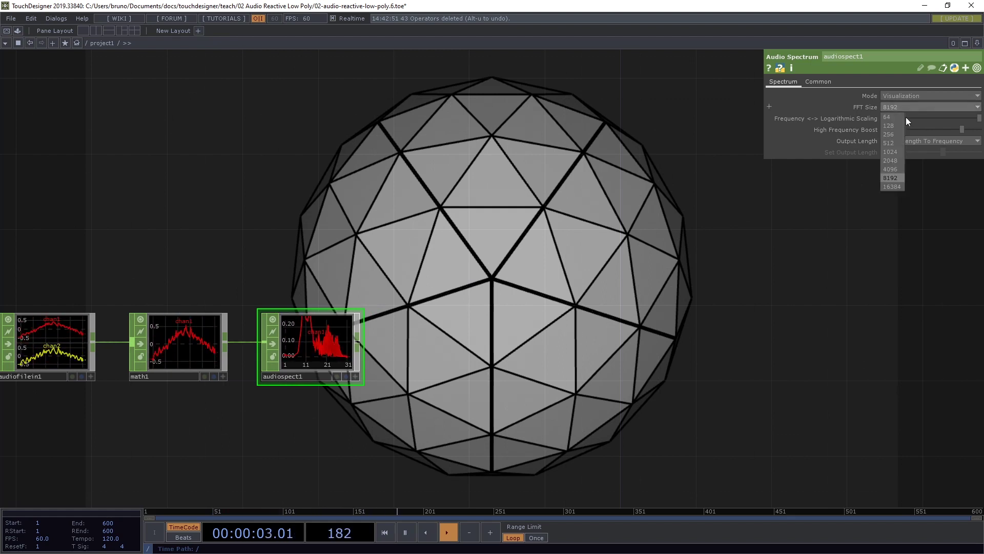
pyautogui.click(893, 161)
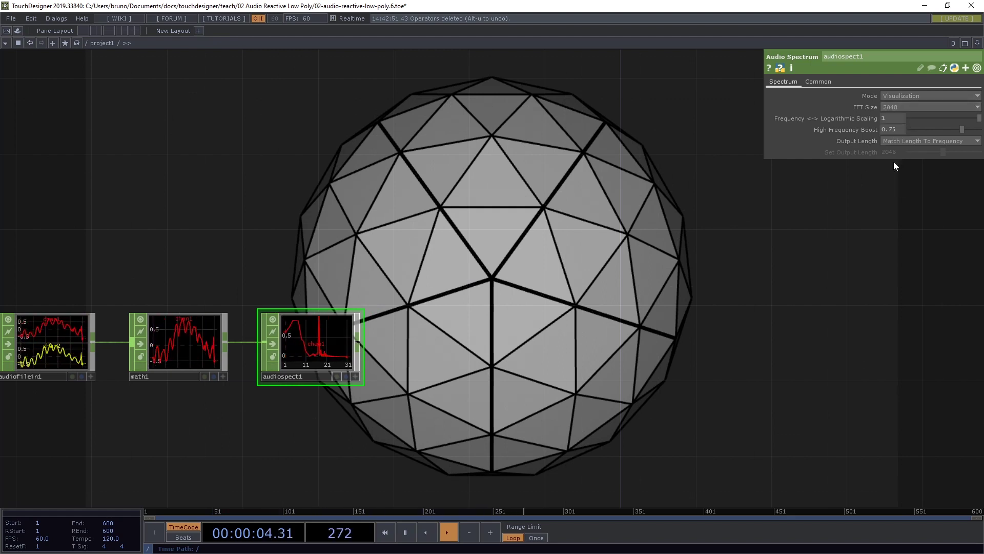
pyautogui.click(892, 130)
pyautogui.write('0.5')
pyautogui.press('Return')
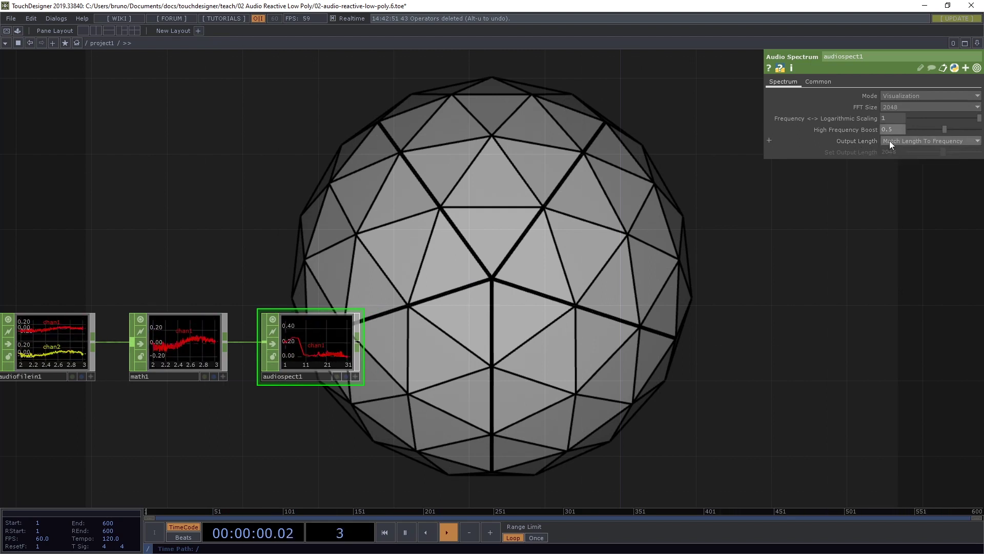
# Set audiospect1's output length manually to 128
pyautogui.click(890, 141)
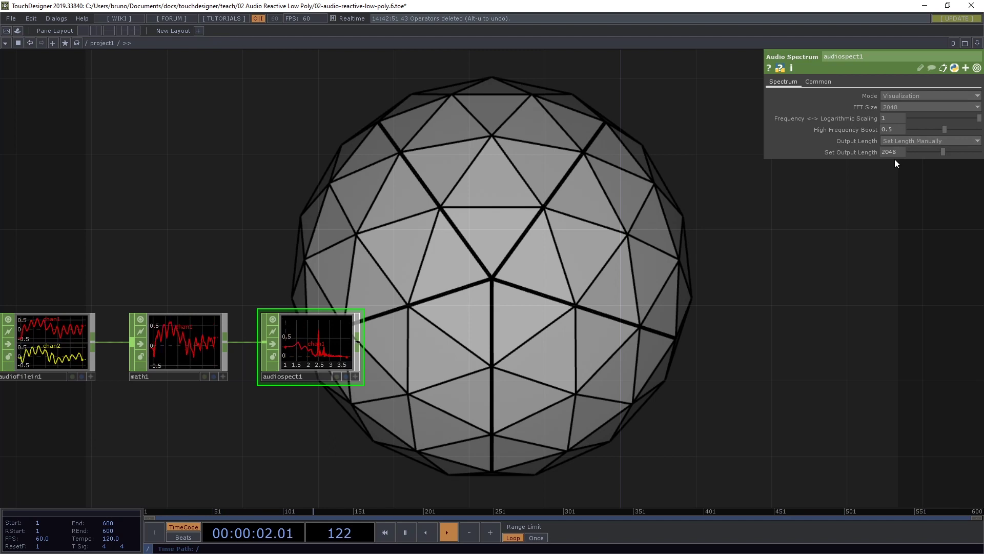
pyautogui.click(897, 158)
pyautogui.moveTo(944, 154); pyautogui.dragTo(887, 153)
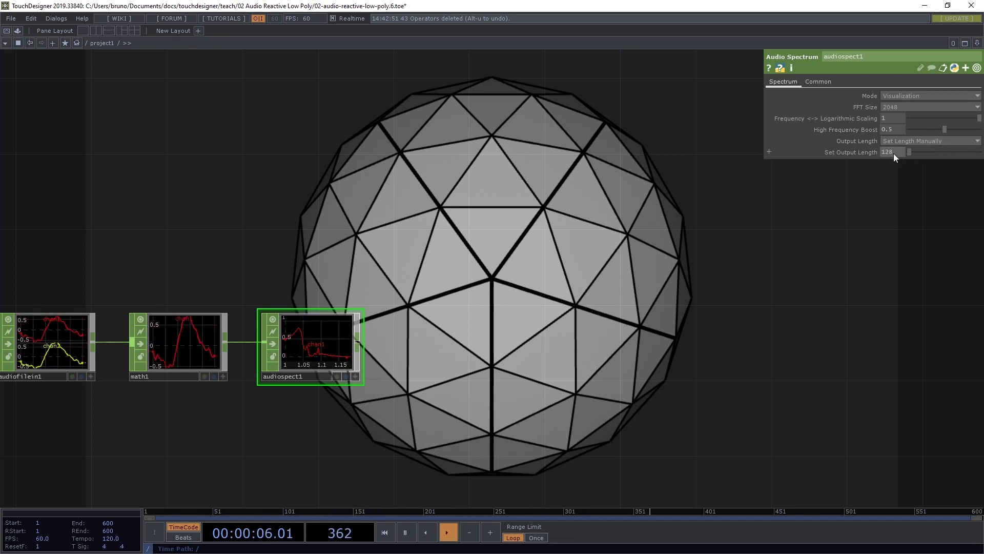
pyautogui.moveTo(427, 351); pyautogui.dragTo(386, 303)
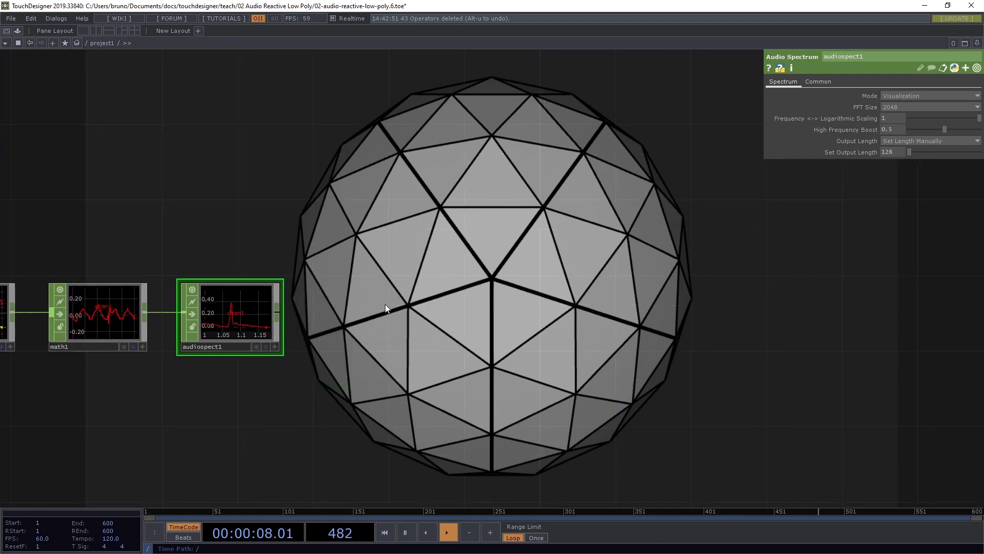
pyautogui.scroll(3, 362, 338)
pyautogui.moveTo(302, 346); pyautogui.dragTo(530, 298)
pyautogui.scroll(4, 490, 310)
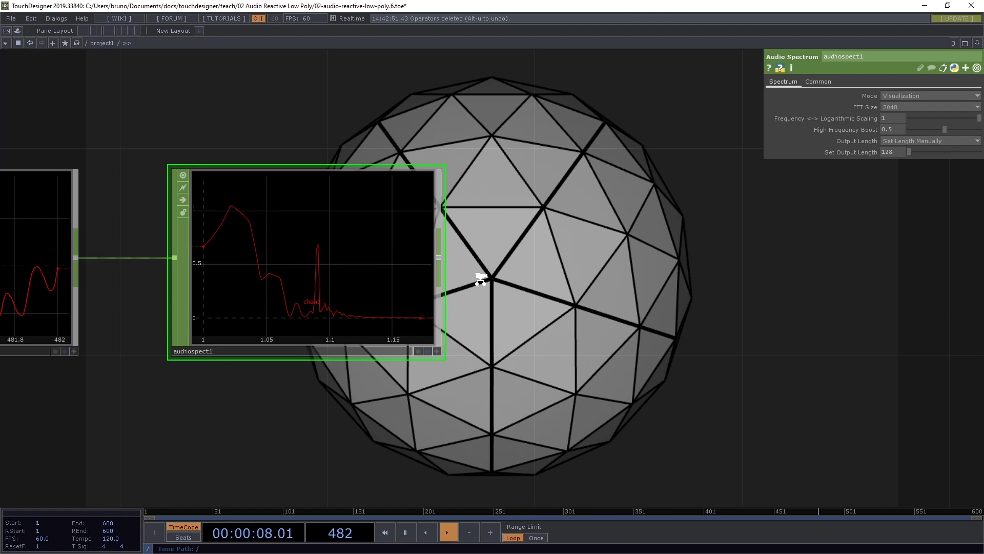
# Add a Trim CHOP, trim1, after audiospect1 with its End set to -60
pyautogui.scroll(-2, 479, 279)
pyautogui.moveTo(481, 275); pyautogui.dragTo(410, 293)
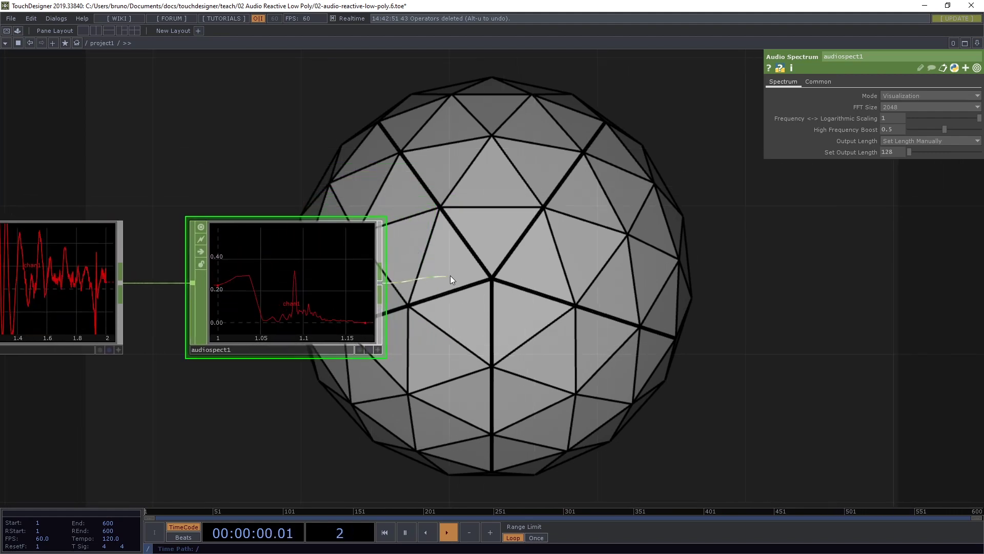
pyautogui.press('Tab')
pyautogui.write('trim')
pyautogui.press('Return')
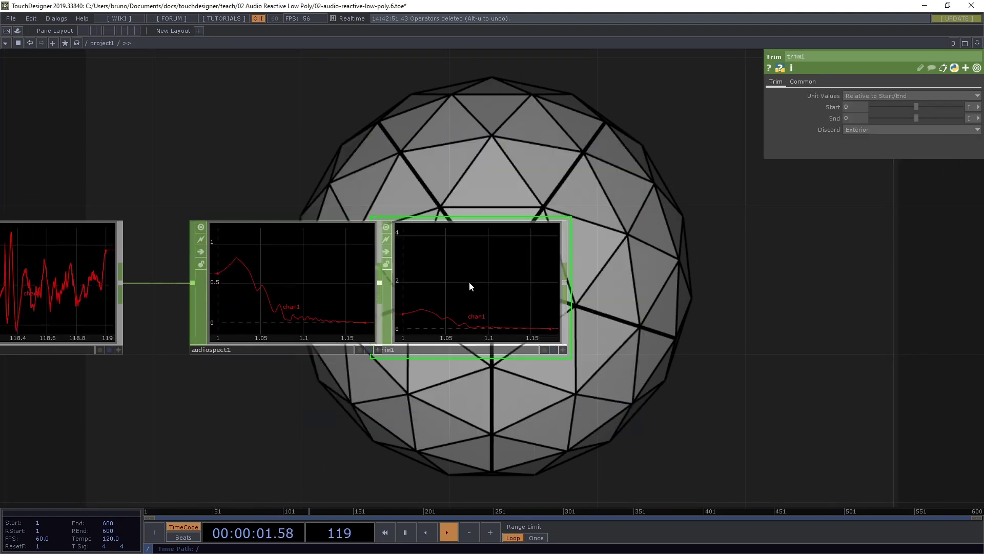
pyautogui.click(512, 282)
pyautogui.moveTo(508, 208); pyautogui.dragTo(361, 262)
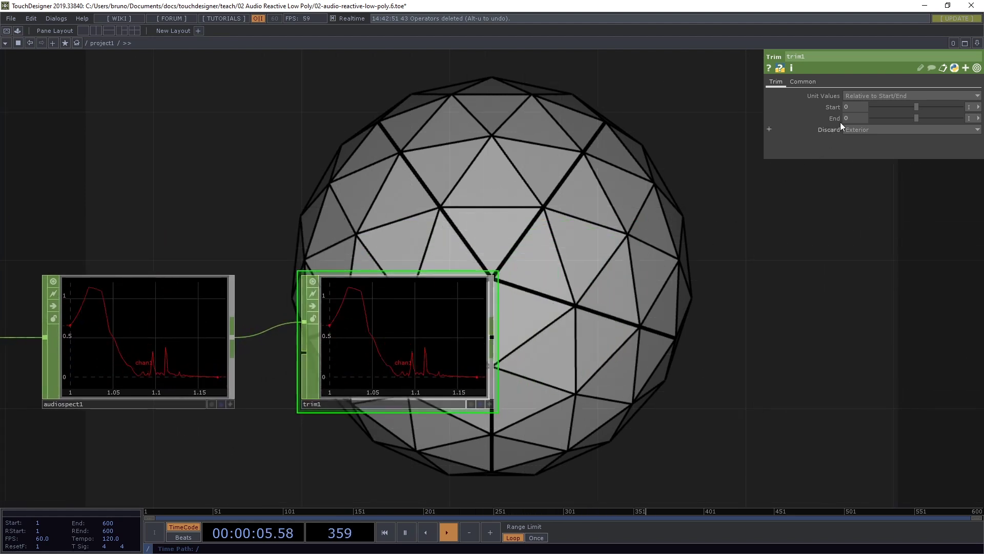
pyautogui.click(852, 115)
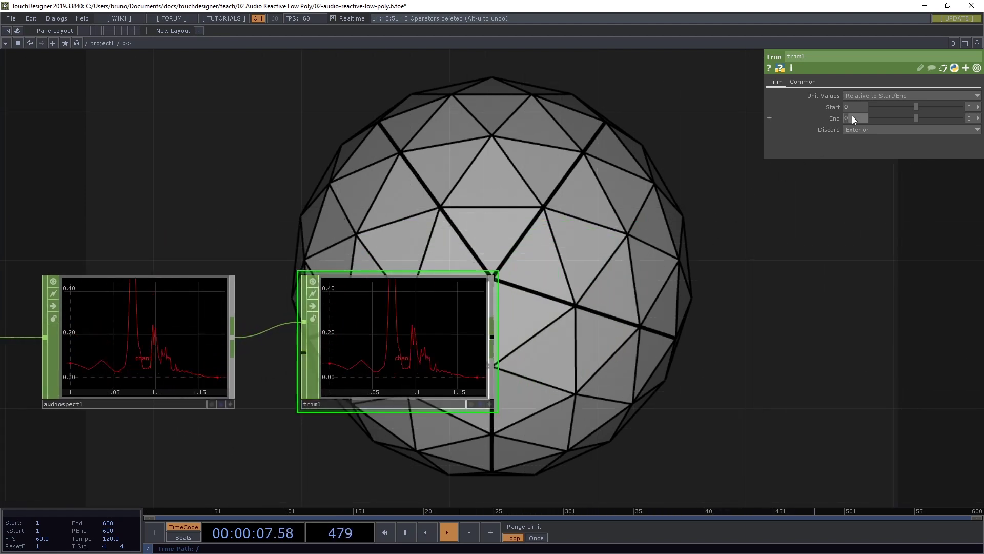
pyautogui.write('-60')
pyautogui.press('Return')
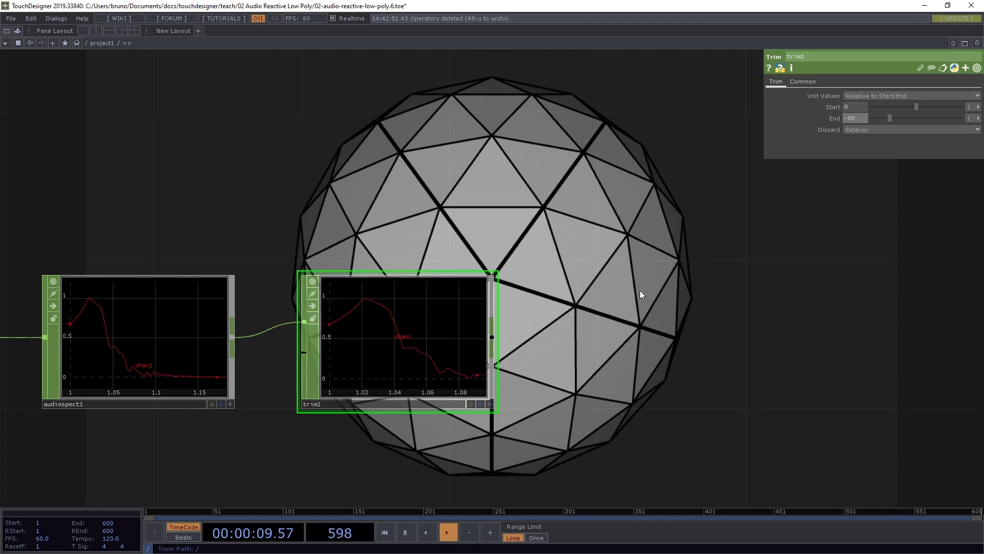
pyautogui.moveTo(640, 290); pyautogui.dragTo(277, 340)
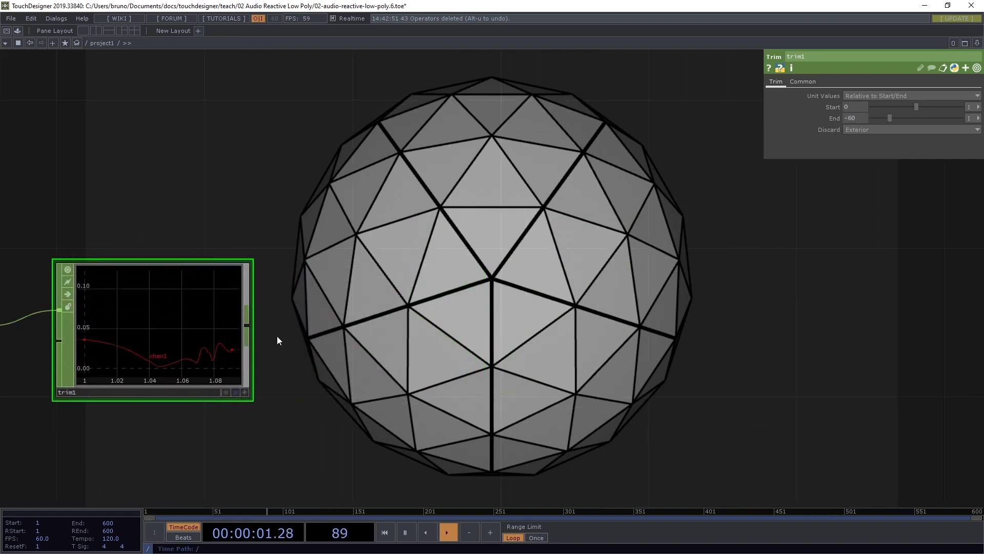
# Add a Resample CHOP, resample1, wired after trim1
pyautogui.click(250, 329)
pyautogui.click(321, 328)
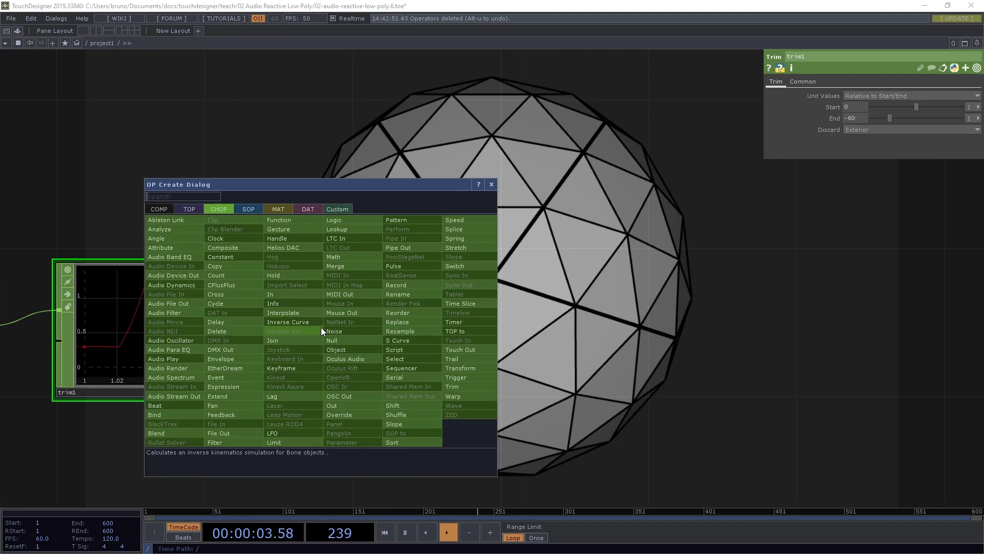
pyautogui.write('resam')
pyautogui.press('Return')
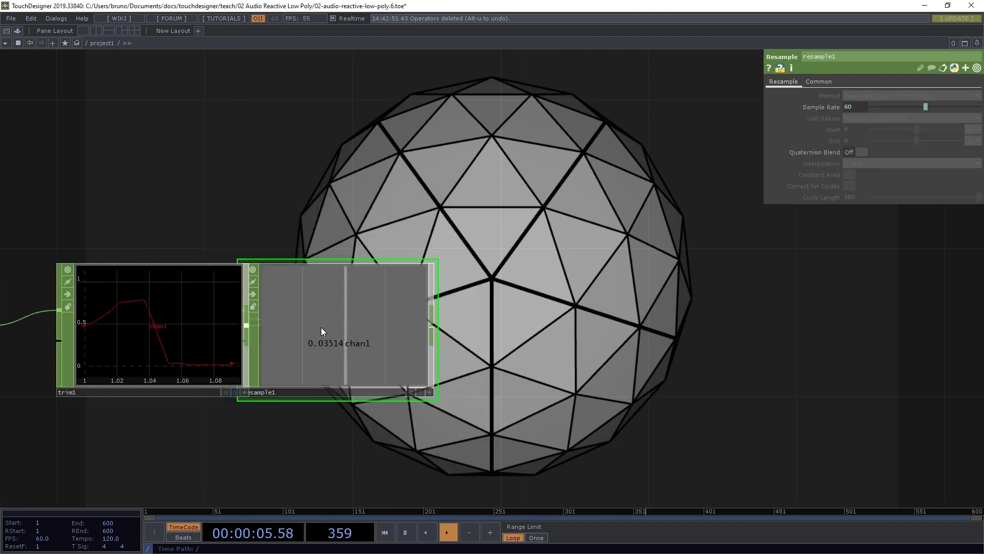
pyautogui.moveTo(321, 327); pyautogui.dragTo(395, 327)
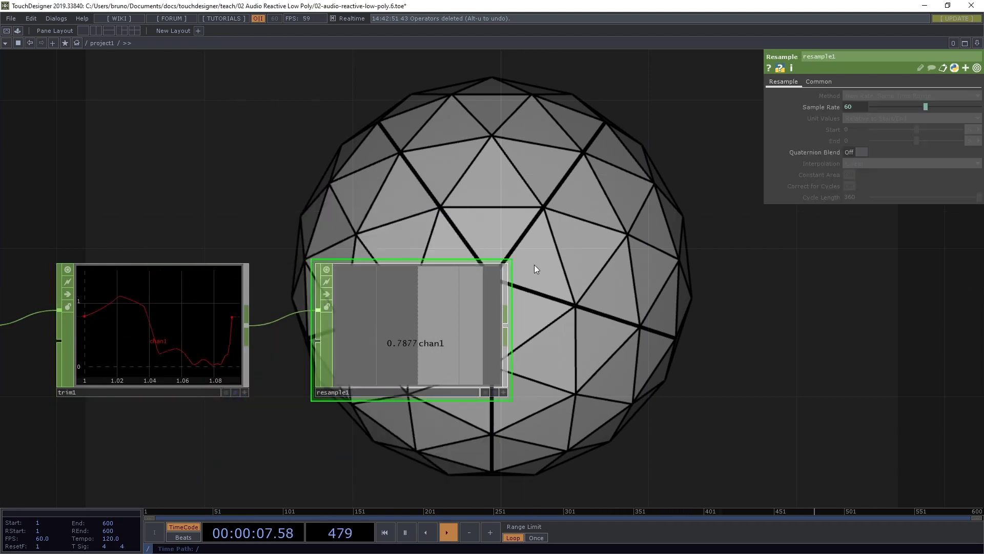
pyautogui.moveTo(466, 193); pyautogui.dragTo(394, 235)
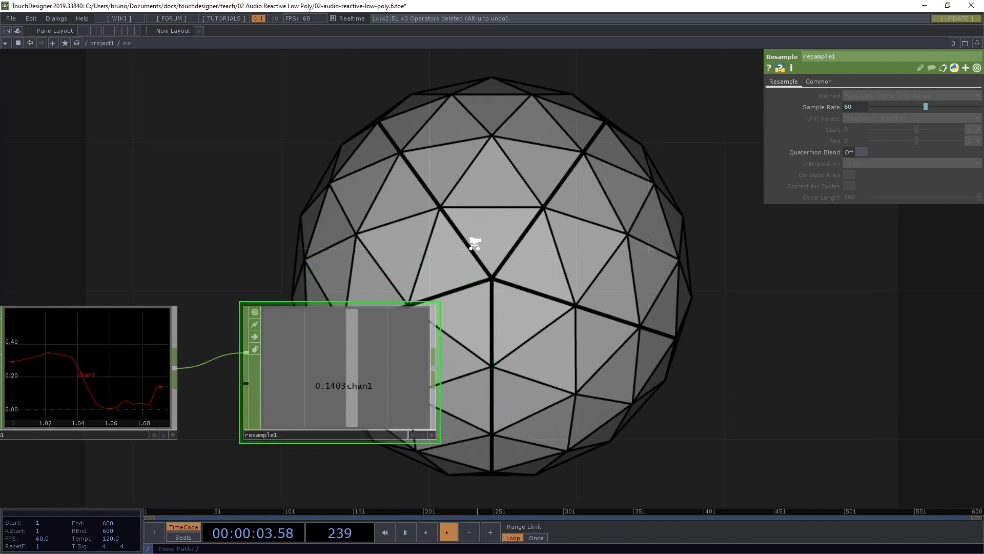
pyautogui.scroll(-5, 475, 238)
pyautogui.moveTo(562, 140); pyautogui.dragTo(465, 267)
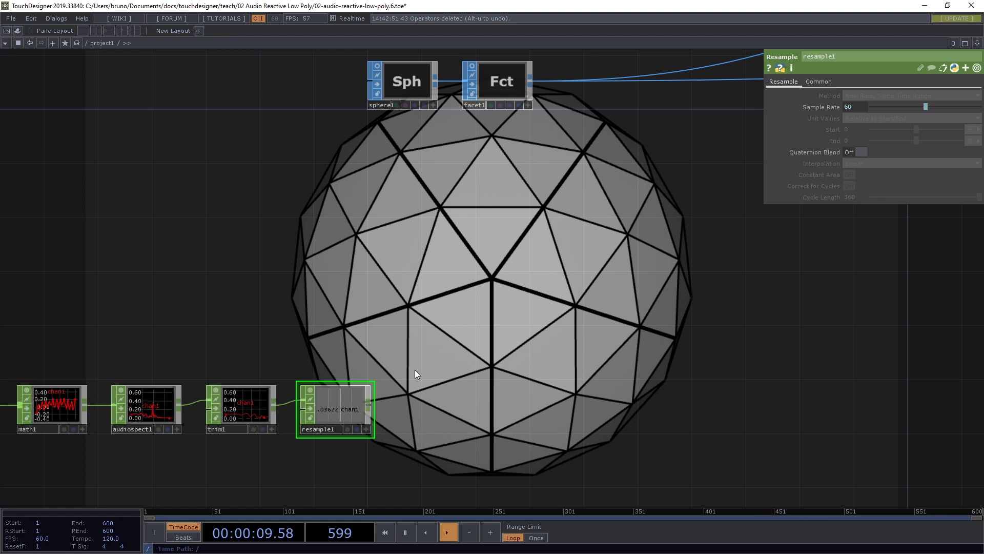
pyautogui.scroll(5, 468, 333)
pyautogui.scroll(2, 374, 297)
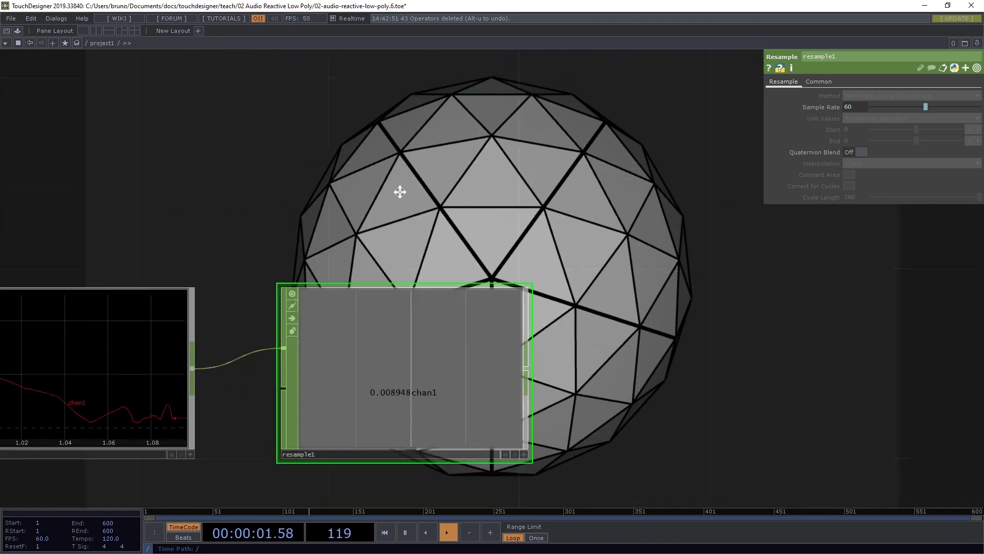
# Turn off resample1's Time Slice and set Method to New Rate, New Interval
pyautogui.click(818, 82)
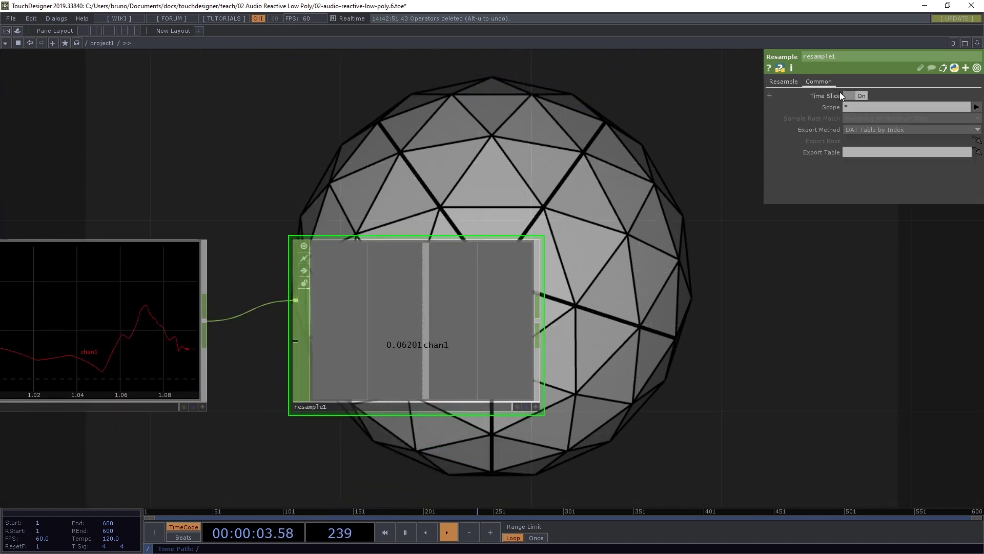
pyautogui.click(860, 97)
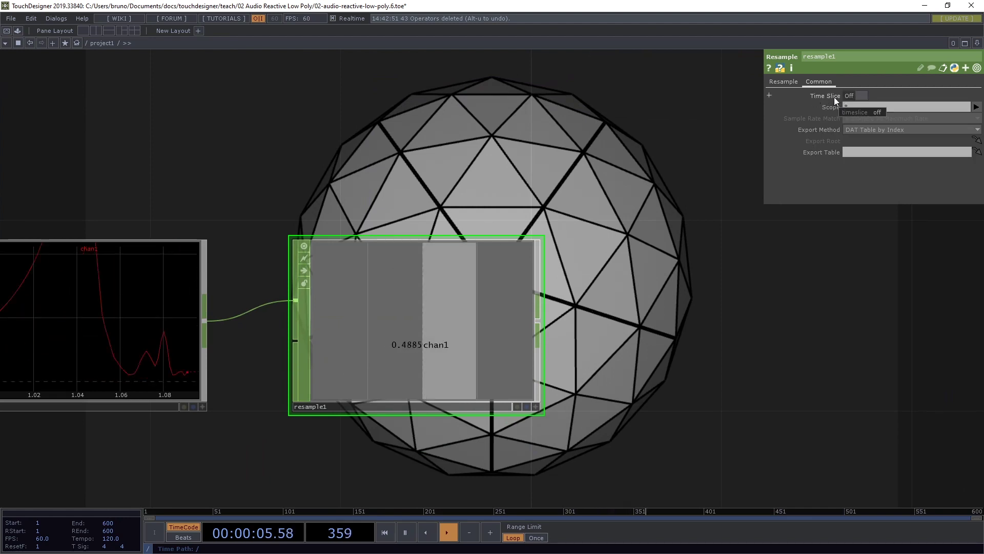
pyautogui.click(785, 82)
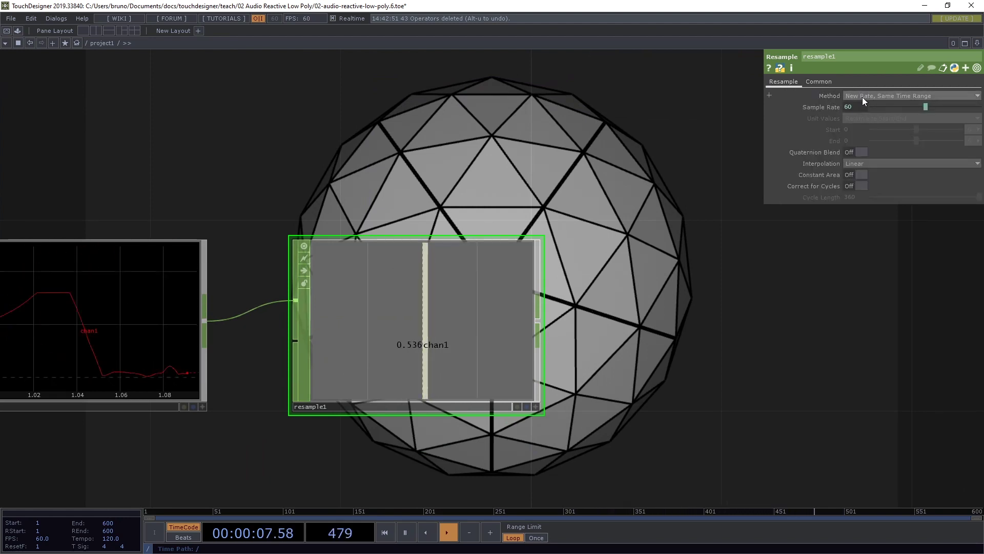
pyautogui.click(876, 97)
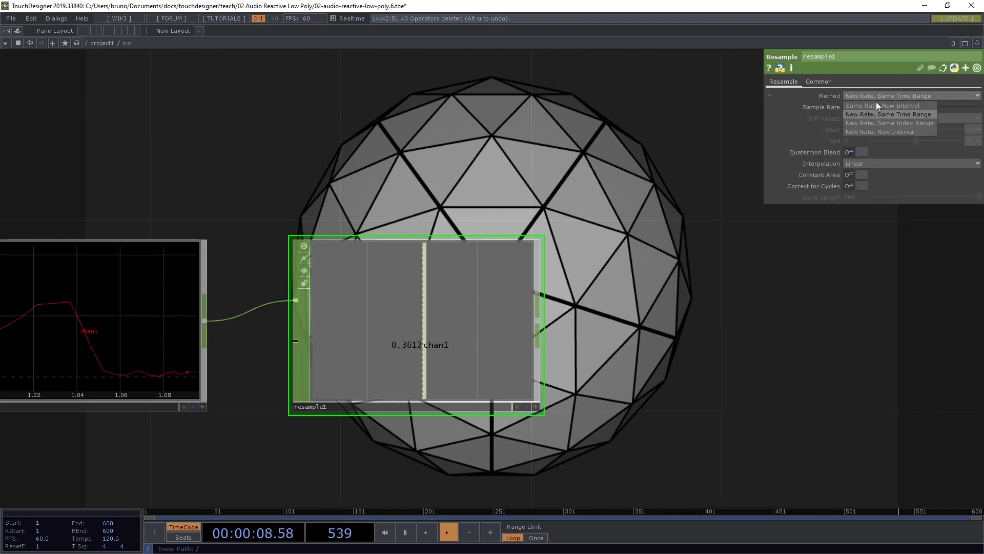
pyautogui.click(874, 130)
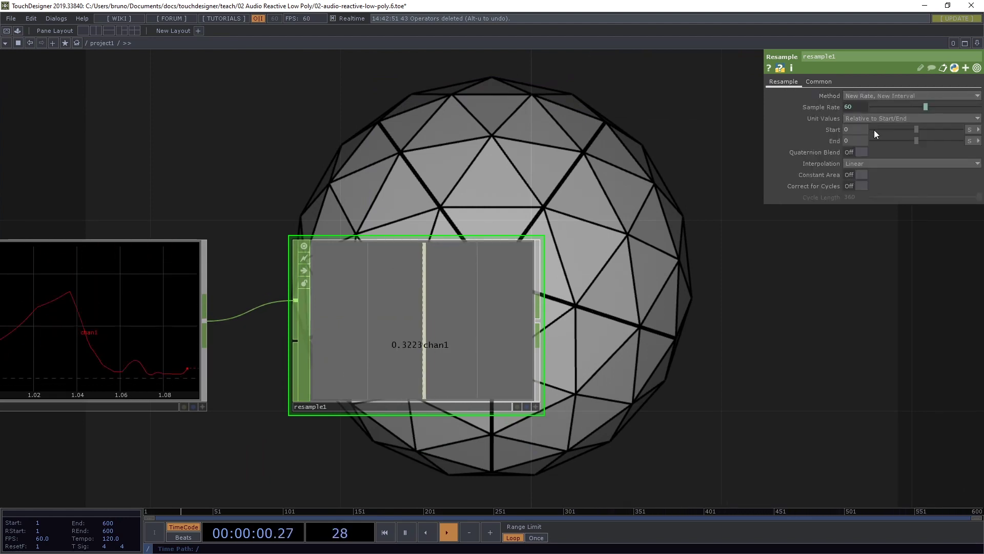
# Set resample1's End to the expression op('facet1').numPrims - 1, measured in Samples
pyautogui.click(823, 142)
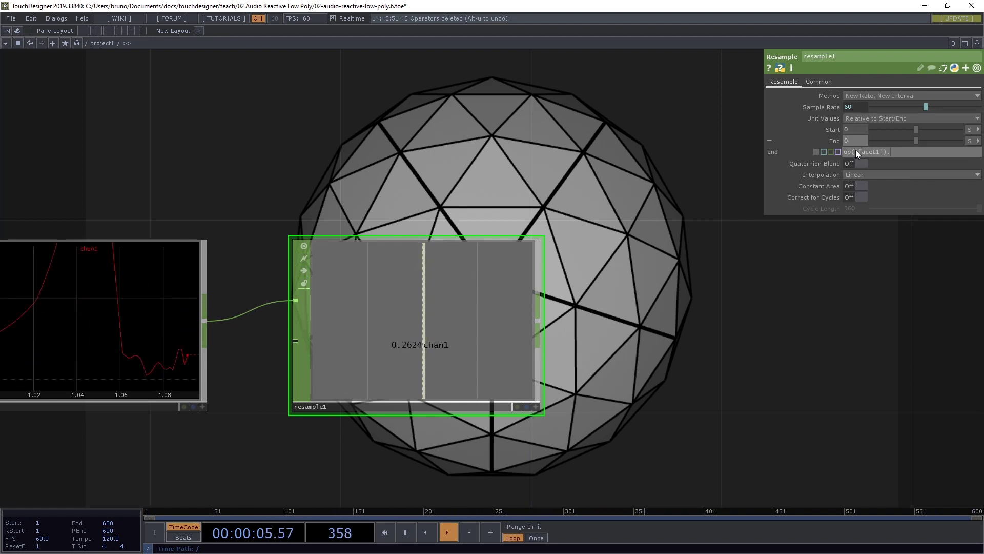
pyautogui.write('numPrims')
pyautogui.press('Return')
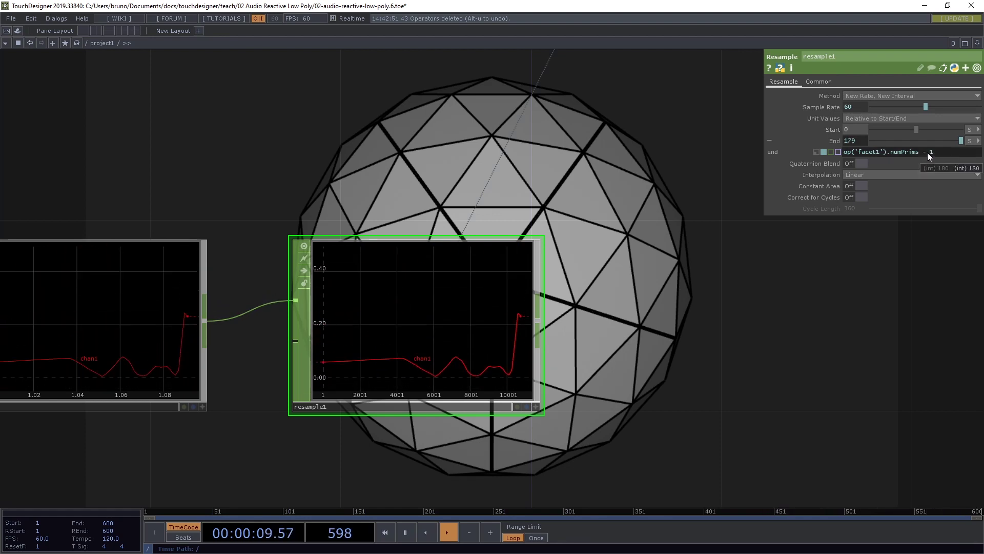
pyautogui.click(970, 143)
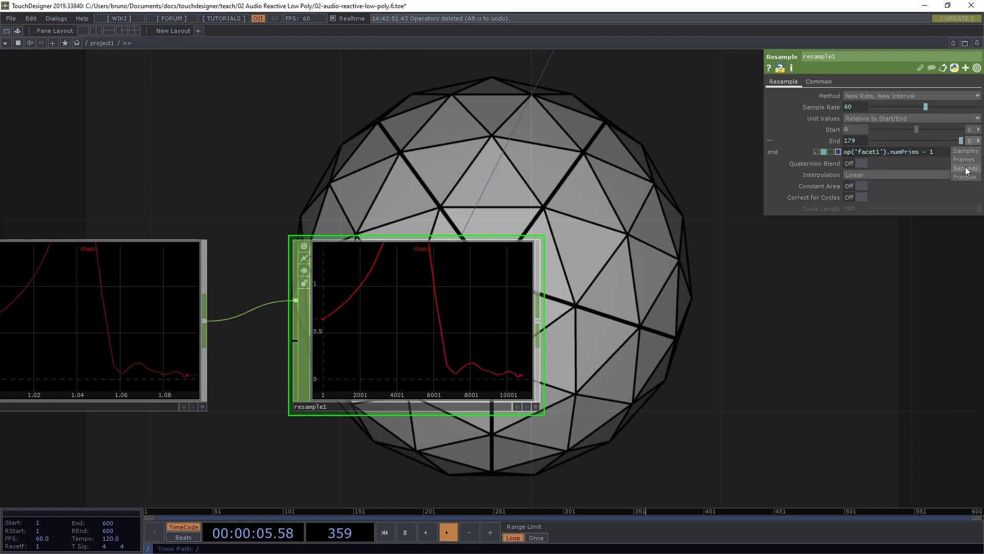
pyautogui.click(962, 152)
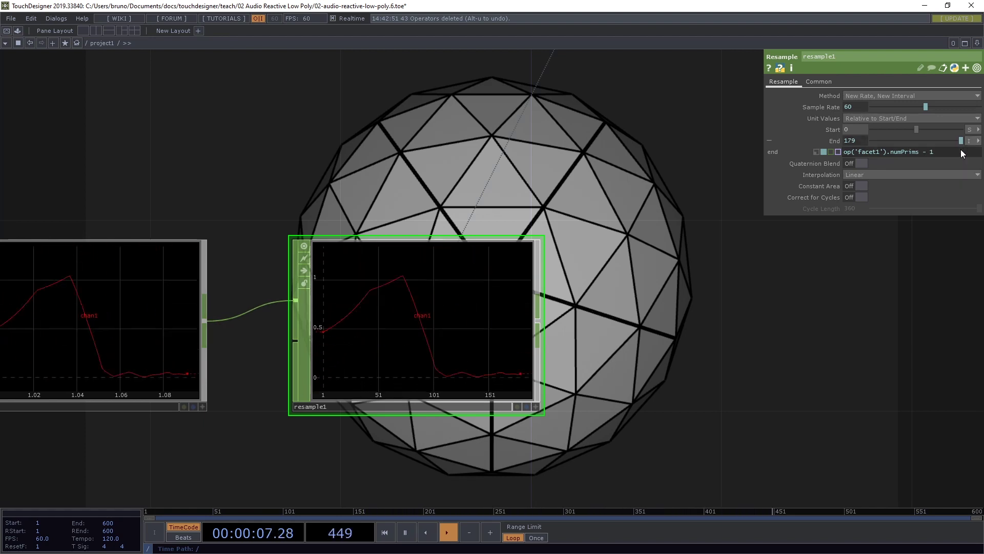
# Select the whole audio CHOP chain and move it right beneath the sphere nodes
pyautogui.click(810, 140)
pyautogui.scroll(-2, 654, 221)
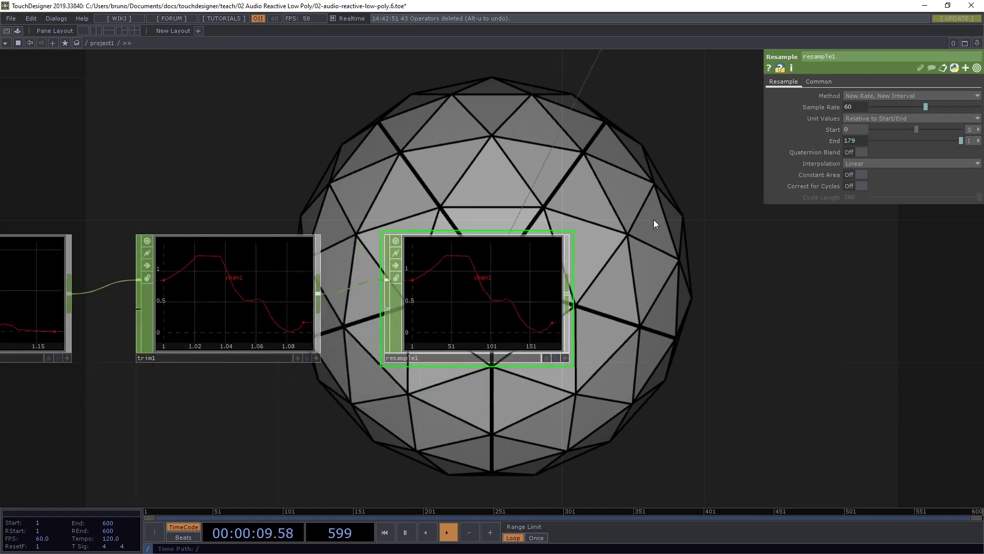
pyautogui.scroll(-2, 652, 220)
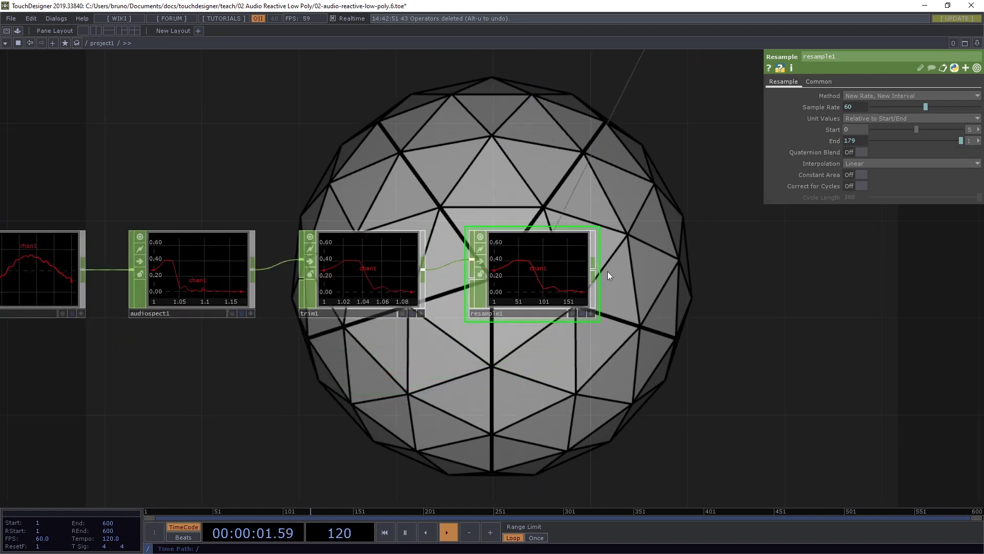
pyautogui.moveTo(608, 272); pyautogui.dragTo(492, 330)
pyautogui.scroll(-3, 493, 330)
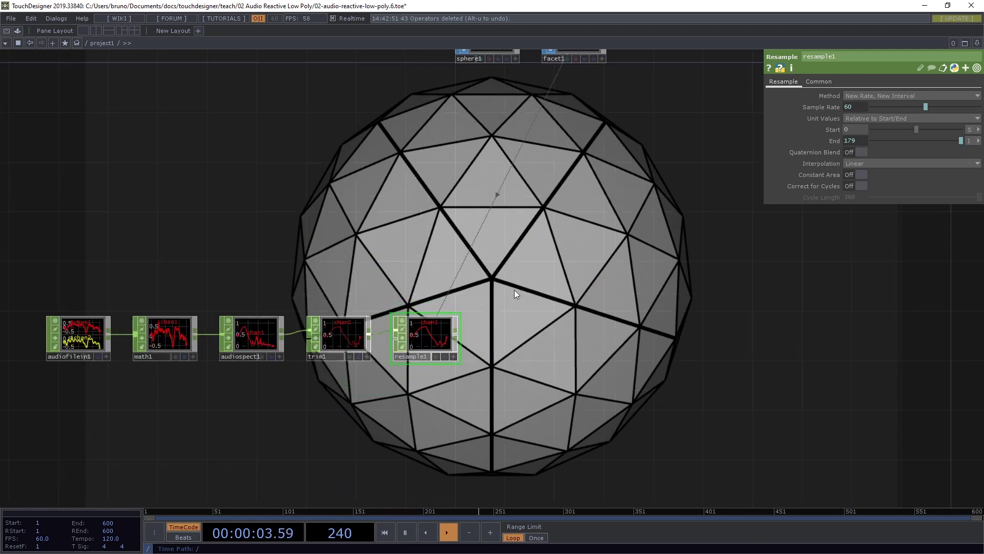
pyautogui.scroll(-1, 515, 290)
pyautogui.moveTo(163, 276); pyautogui.dragTo(540, 361)
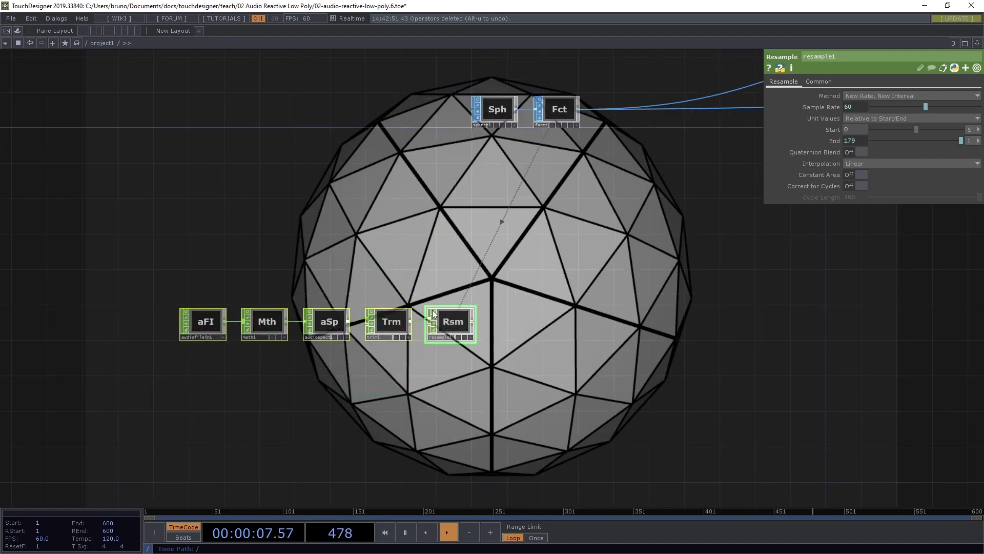
pyautogui.moveTo(450, 321); pyautogui.dragTo(549, 324)
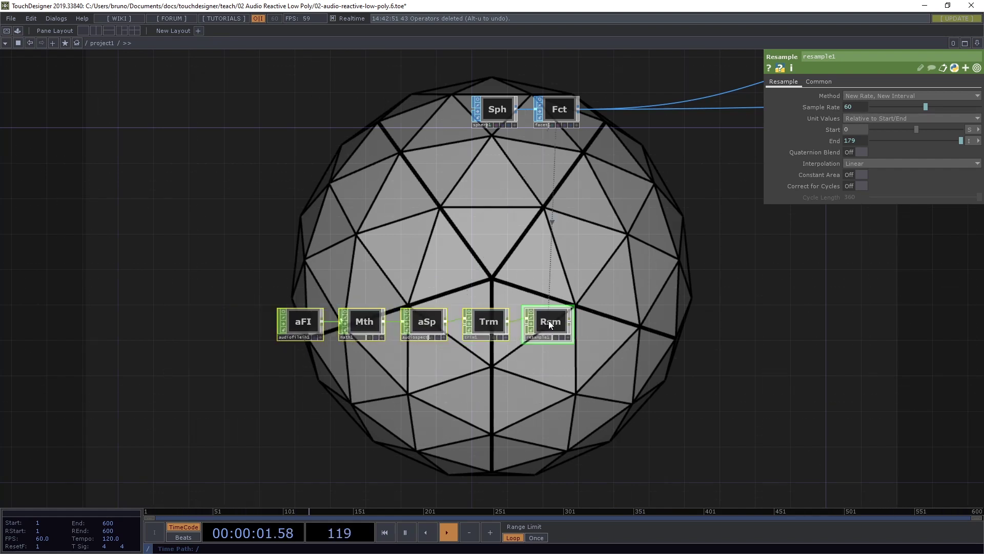
# Add a Null CHOP, null3, fed by resample1
pyautogui.moveTo(608, 240); pyautogui.dragTo(434, 277)
pyautogui.moveTo(524, 328); pyautogui.dragTo(426, 337)
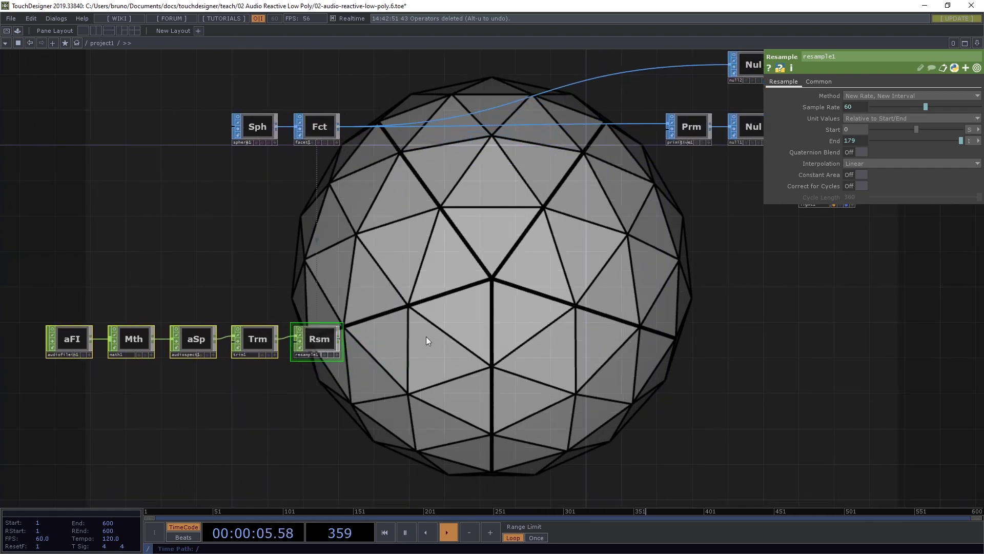
pyautogui.scroll(4, 426, 336)
pyautogui.click(256, 342)
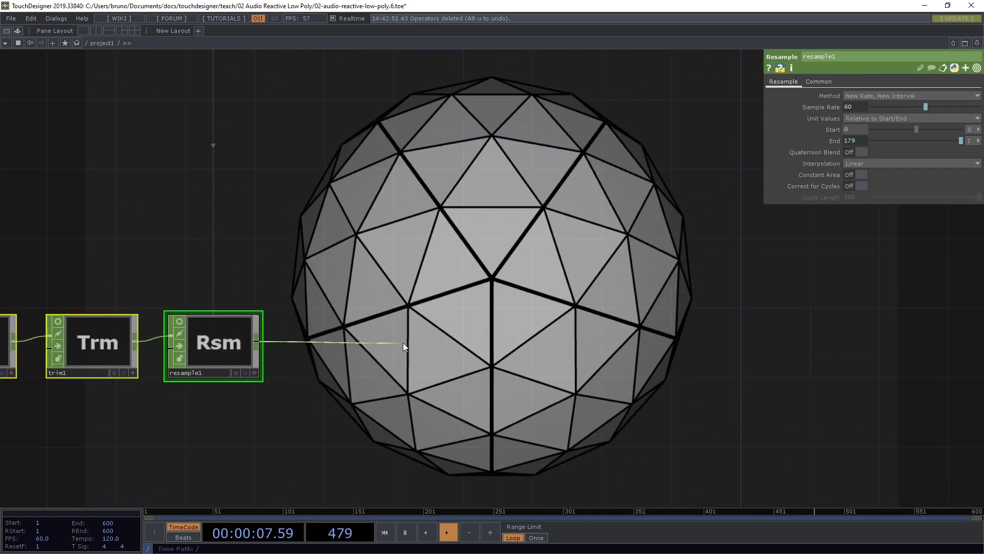
pyautogui.click(428, 343)
pyautogui.write('nu')
pyautogui.press('Return')
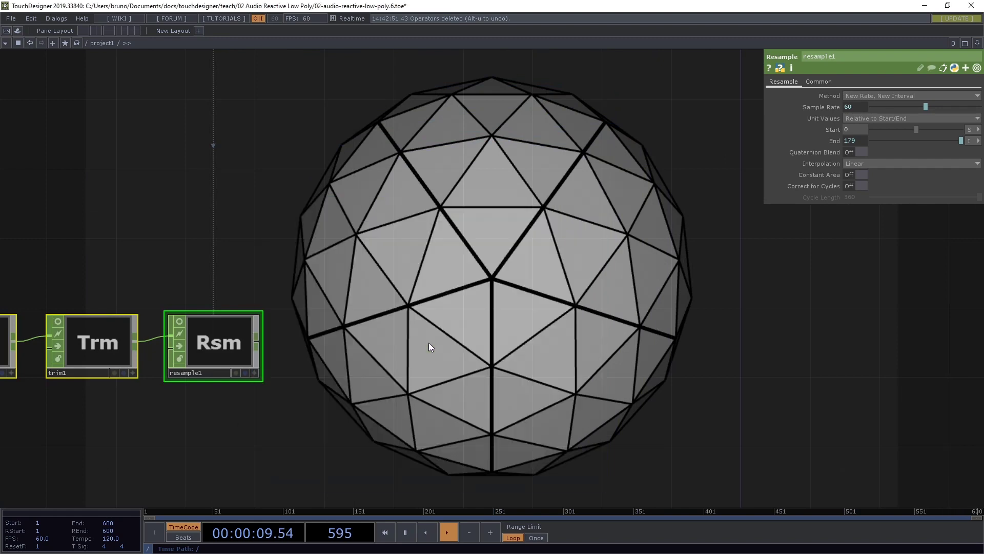
pyautogui.moveTo(428, 342); pyautogui.dragTo(446, 342)
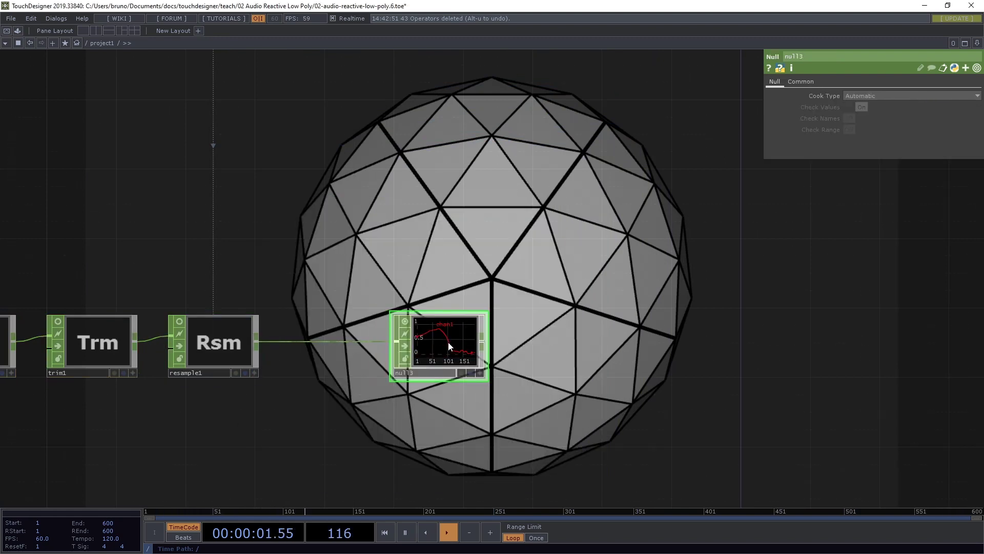
pyautogui.moveTo(537, 355); pyautogui.dragTo(383, 357)
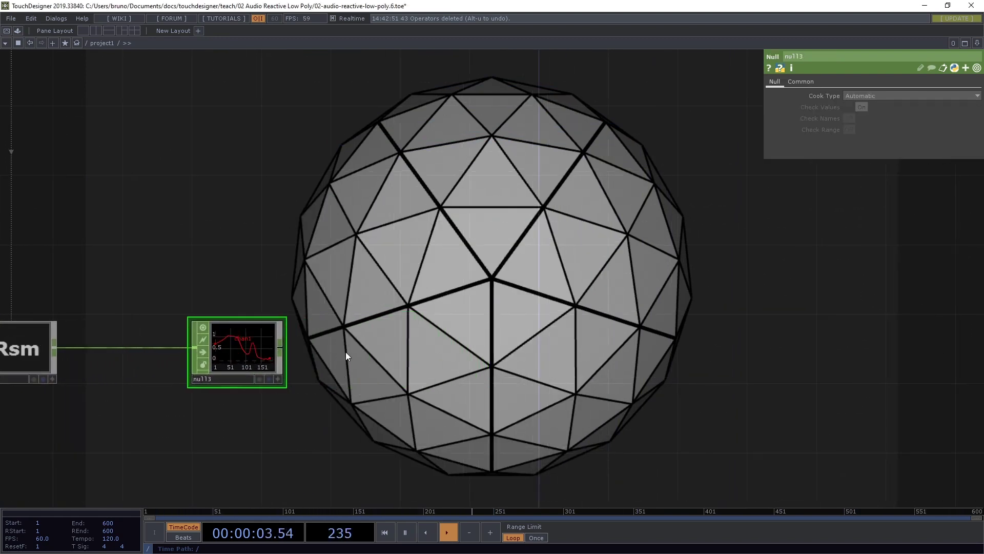
# Add a Math CHOP, math2, after null3
pyautogui.click(281, 348)
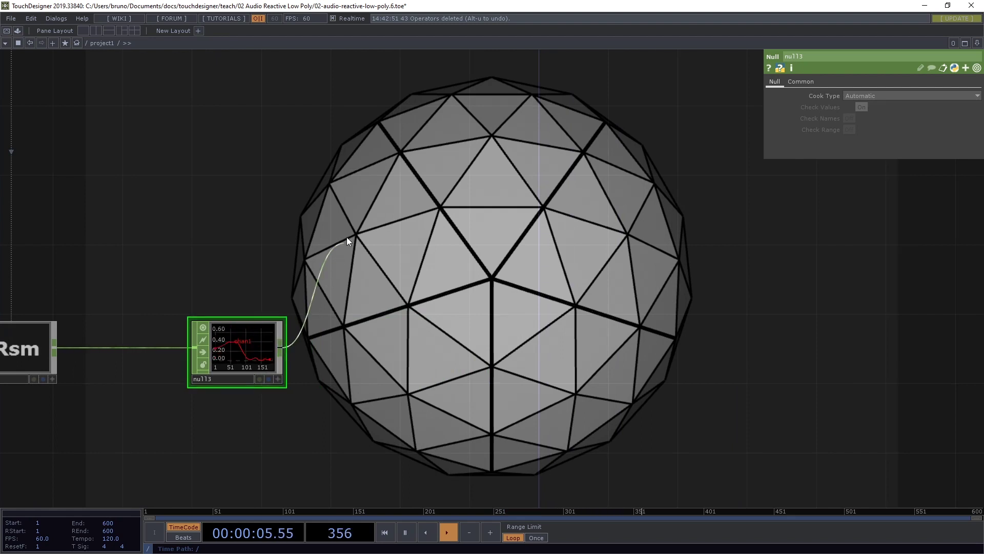
pyautogui.click(349, 233)
pyautogui.click(361, 163)
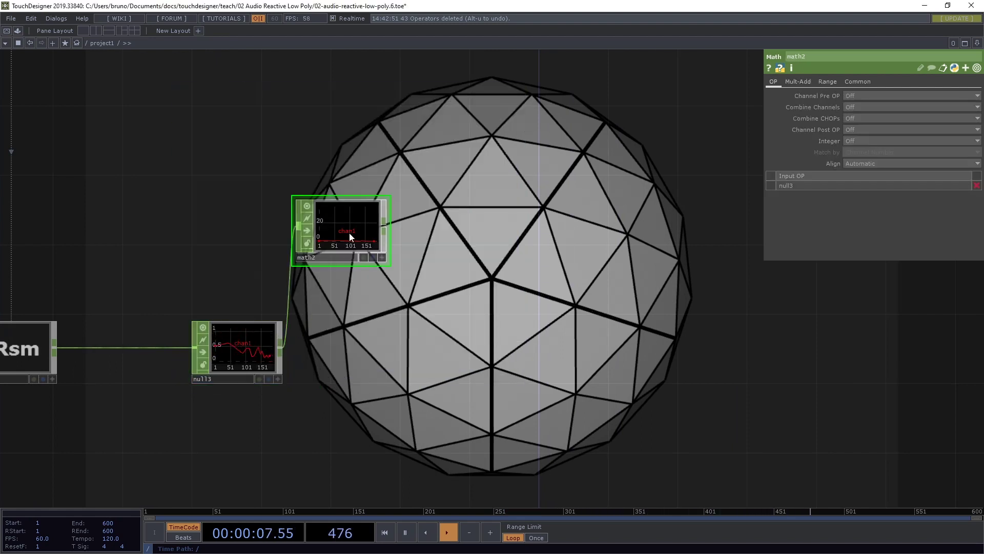
pyautogui.click(366, 232)
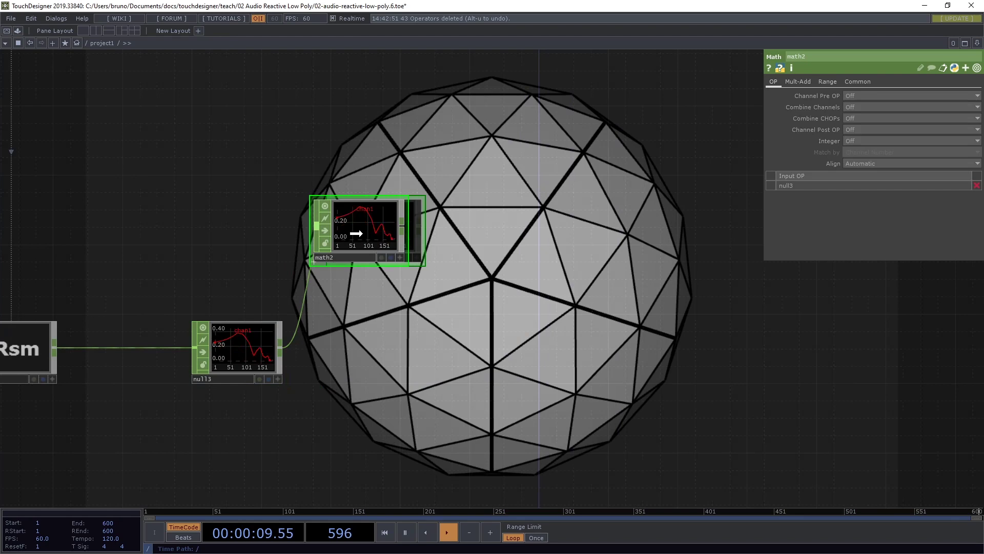
# Add a Rename CHOP after math2 that renames the channel to position
pyautogui.click(400, 229)
pyautogui.click(447, 227)
pyautogui.write('rena')
pyautogui.press('Return')
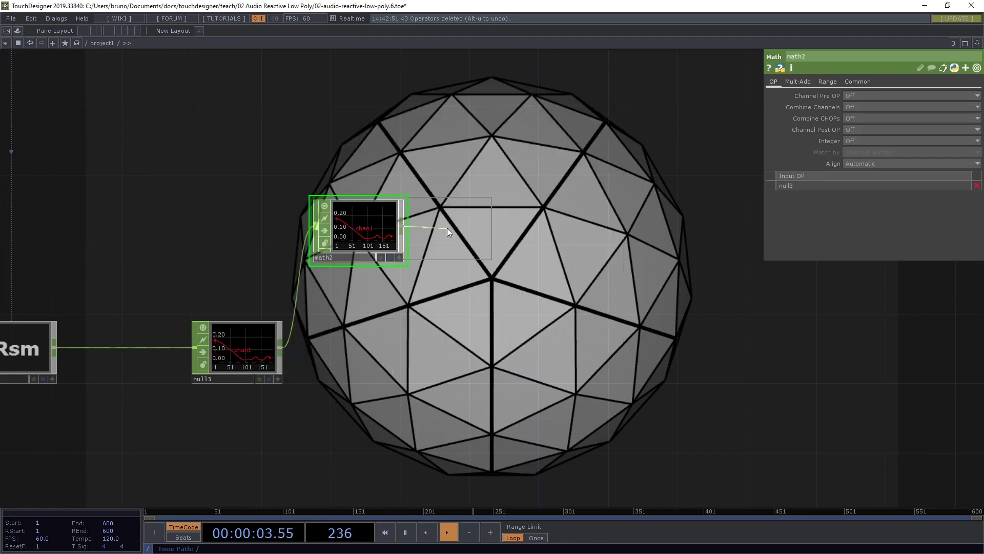
pyautogui.click(447, 227)
pyautogui.moveTo(447, 228); pyautogui.dragTo(468, 227)
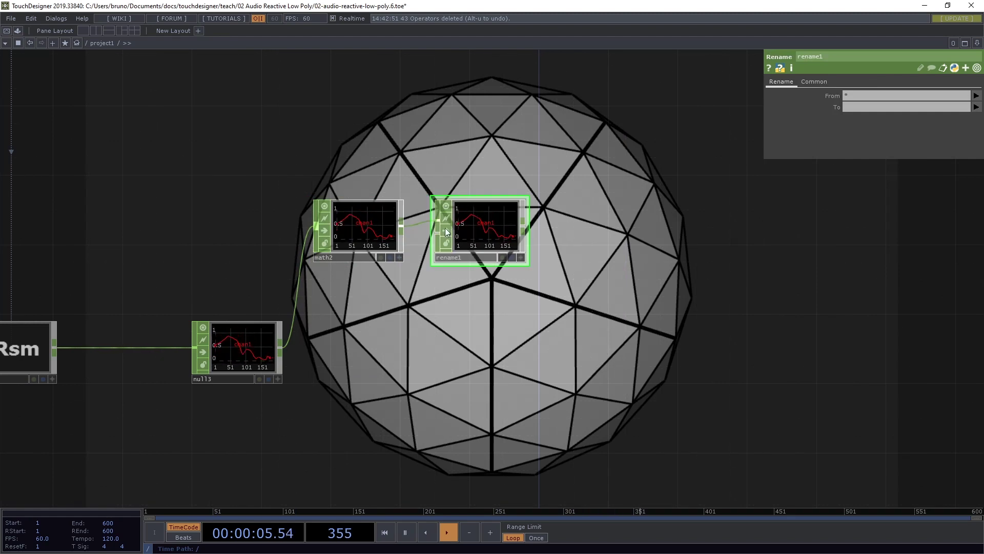
pyautogui.click(856, 107)
pyautogui.write('posi')
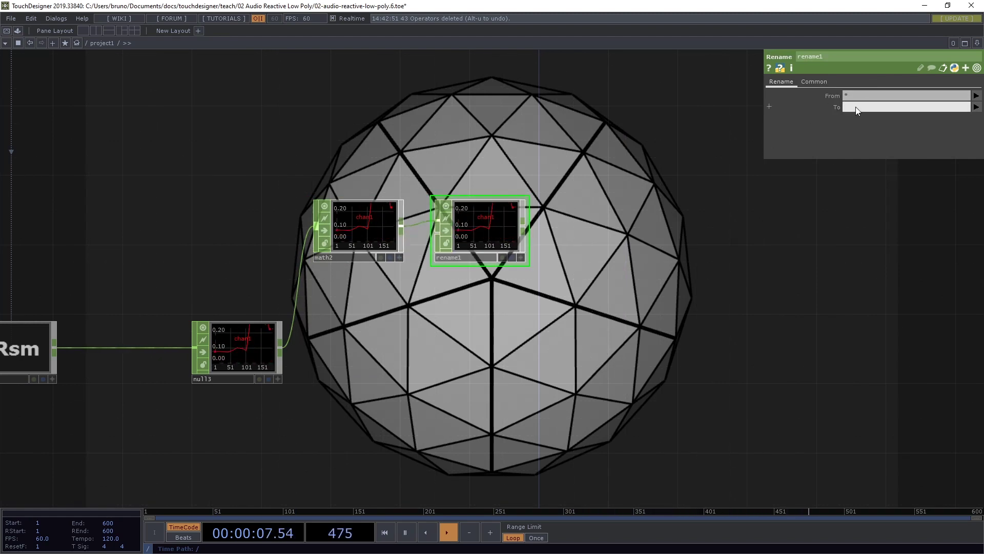
pyautogui.write('tion')
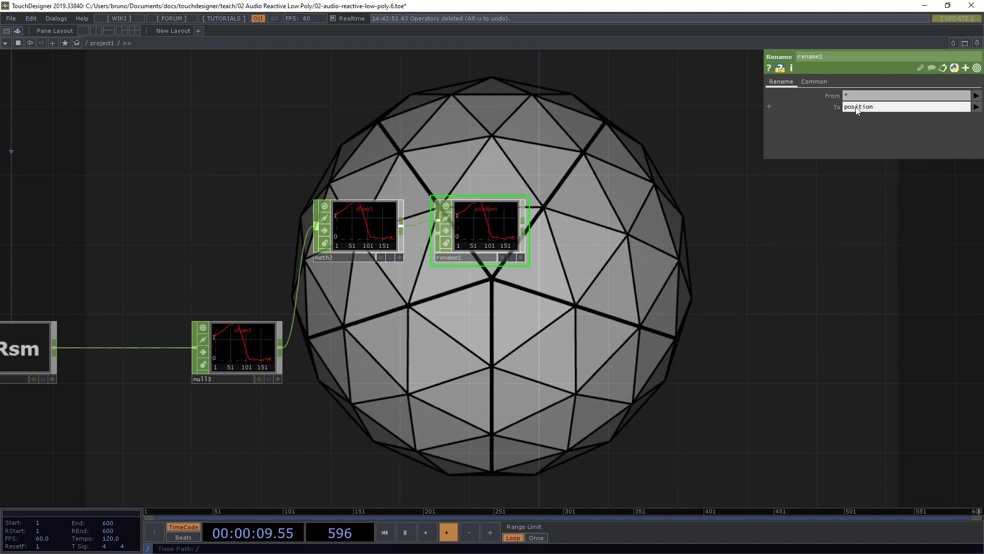
pyautogui.press('Return')
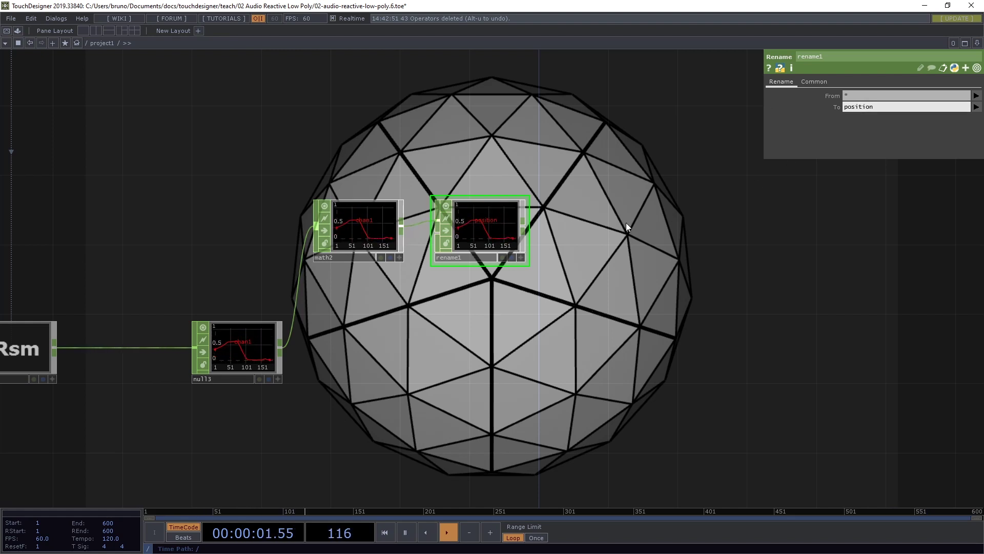
# Add a CHOP to DAT after rename1 with Include Names on, named position
pyautogui.click(524, 229)
pyautogui.press('Tab')
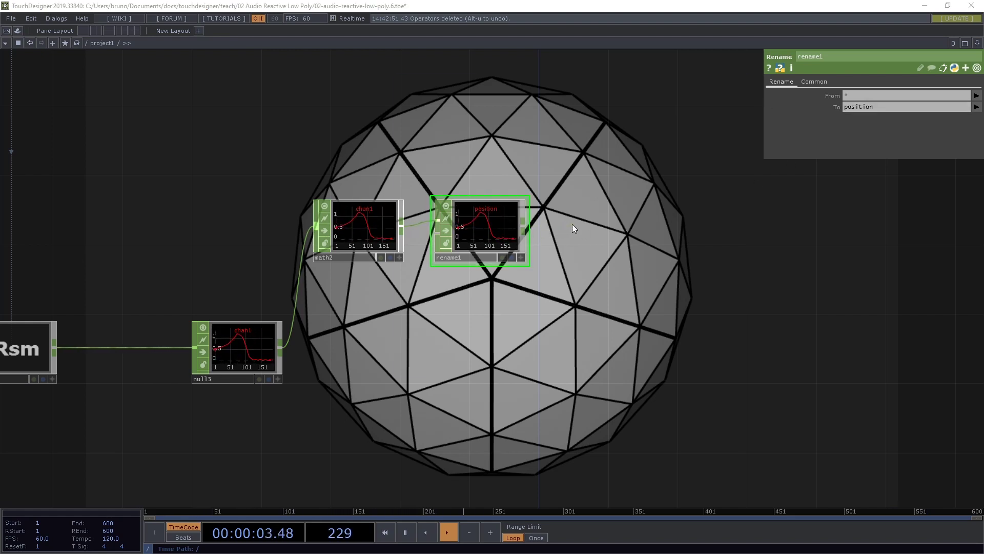
pyautogui.click(551, 105)
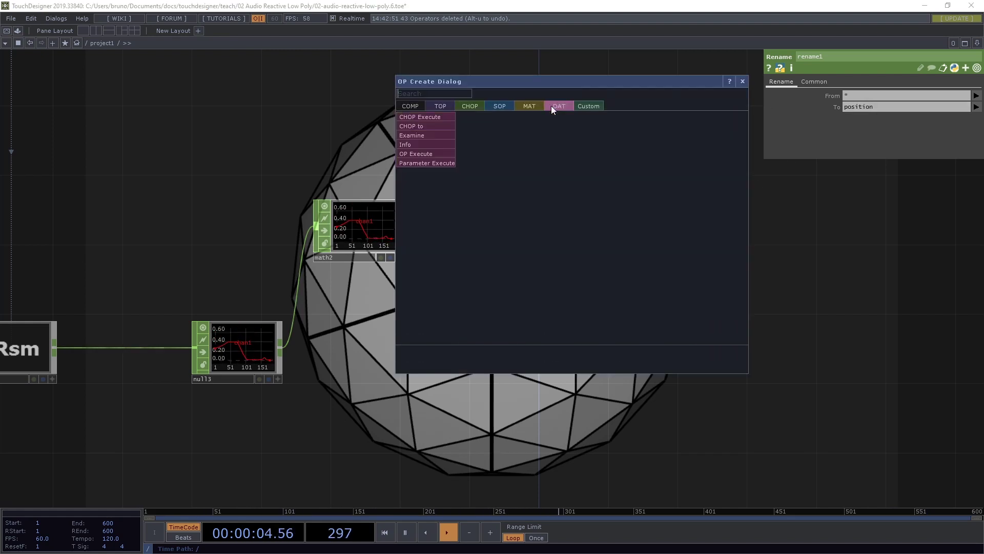
pyautogui.click(438, 127)
pyautogui.click(607, 227)
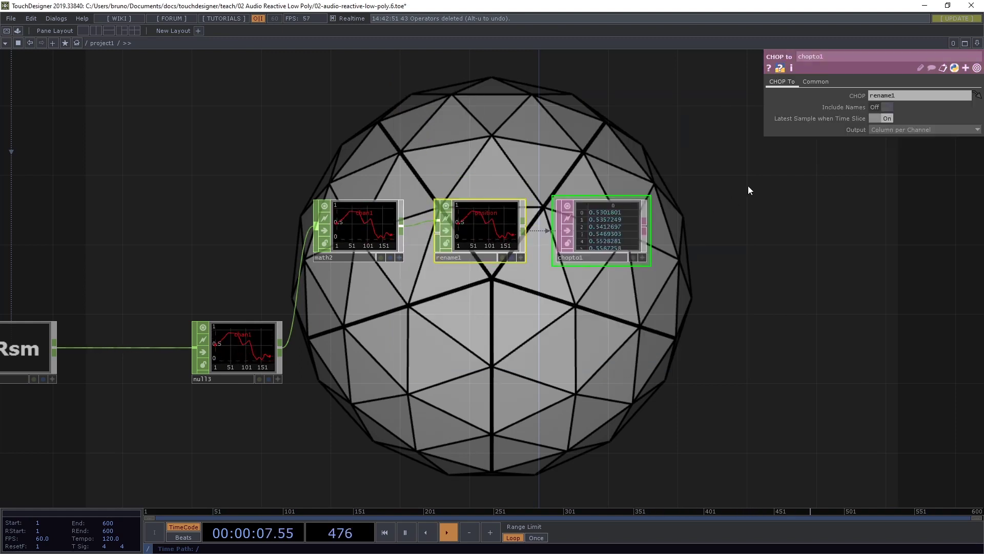
pyautogui.click(885, 108)
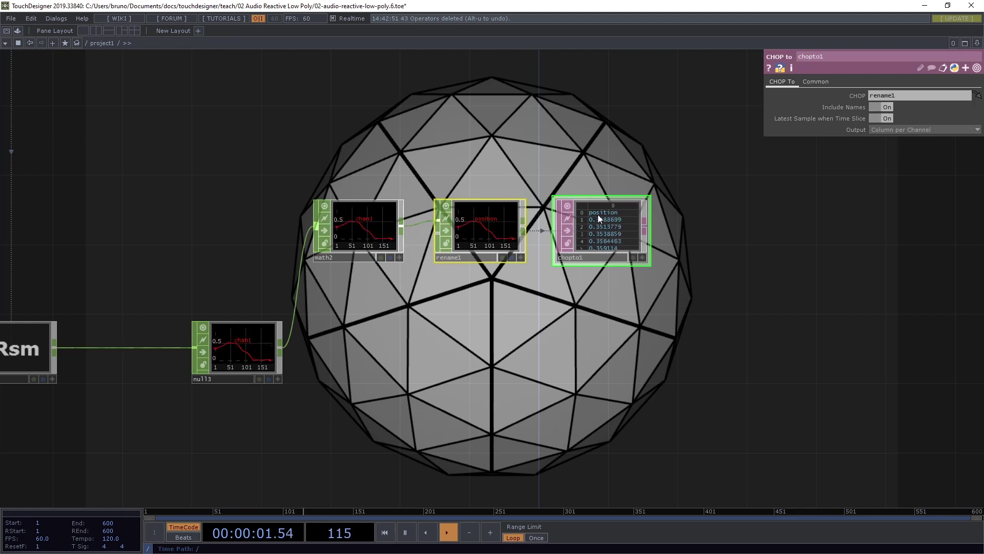
pyautogui.click(583, 256)
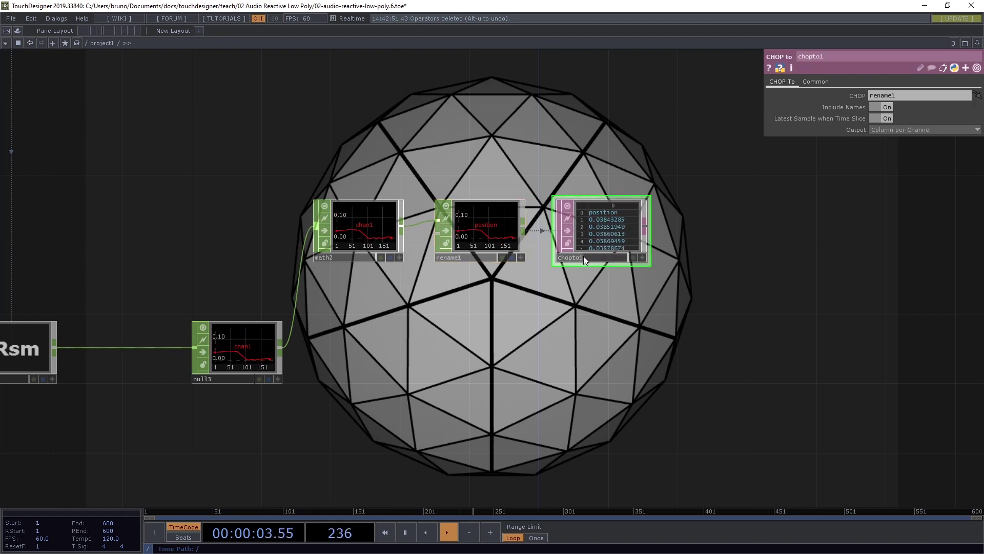
pyautogui.write('position')
pyautogui.press('Return')
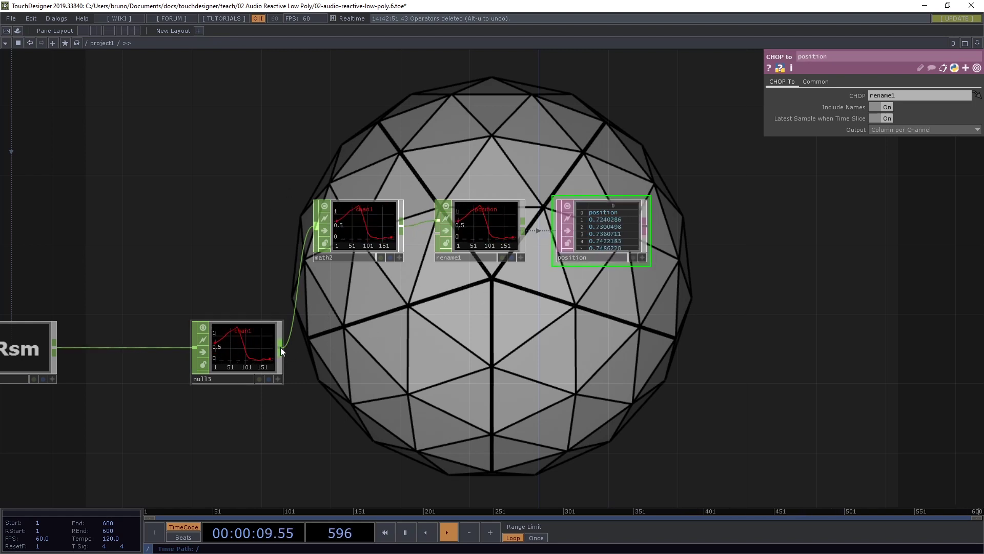
pyautogui.moveTo(279, 348); pyautogui.dragTo(327, 349)
# Add a Math CHOP, math3, beside null3 as a second branch
pyautogui.press('Tab')
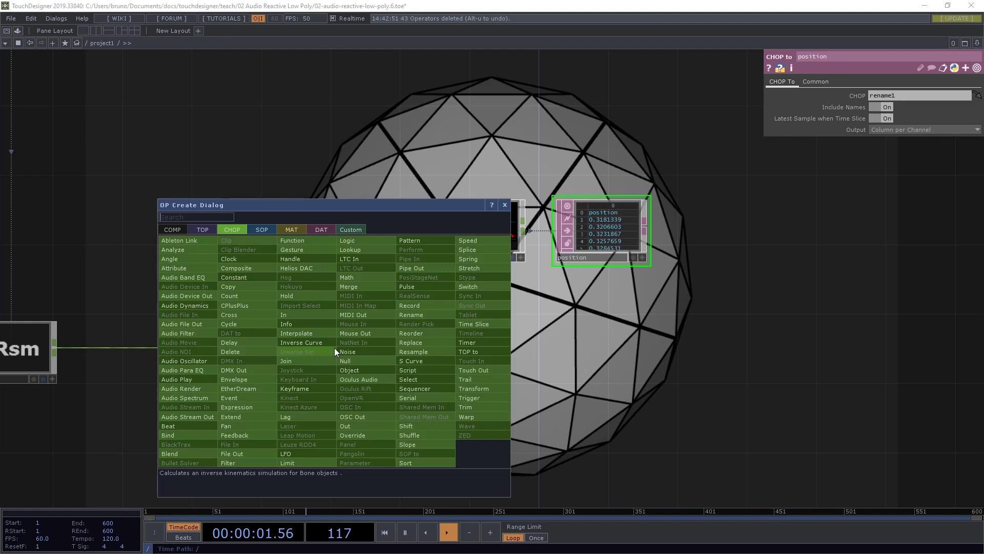
pyautogui.write('math')
pyautogui.press('Return')
pyautogui.click(334, 347)
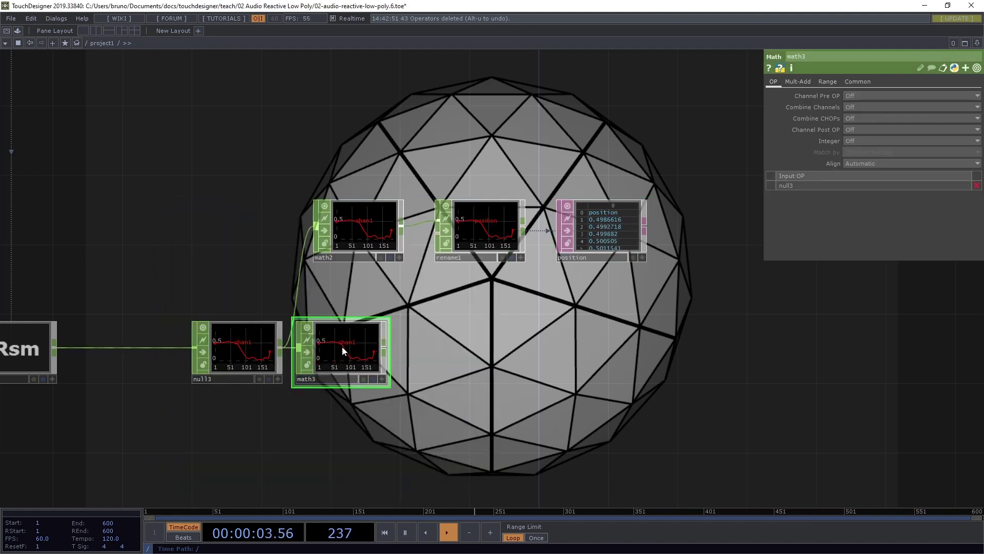
pyautogui.moveTo(342, 347); pyautogui.dragTo(349, 345)
# Add a Rename CHOP after math3 with the channel renamed to scale
pyautogui.click(400, 343)
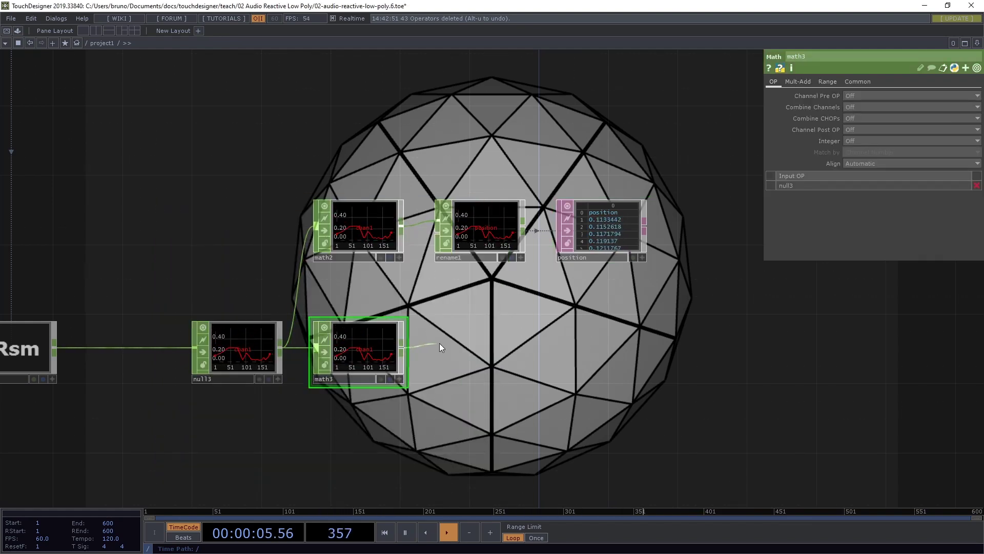
pyautogui.click(452, 343)
pyautogui.write('rena')
pyautogui.press('Return')
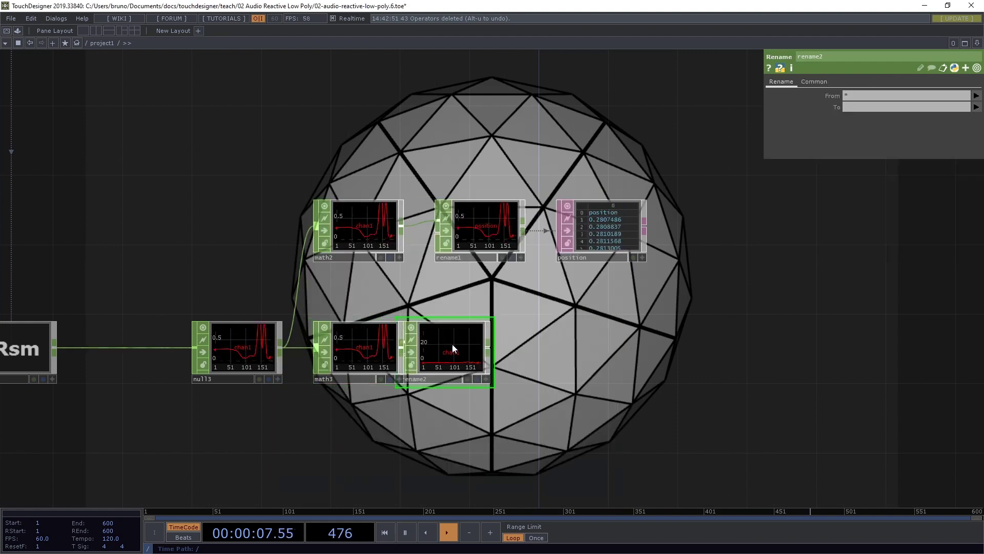
pyautogui.click(452, 343)
pyautogui.moveTo(466, 343); pyautogui.dragTo(485, 343)
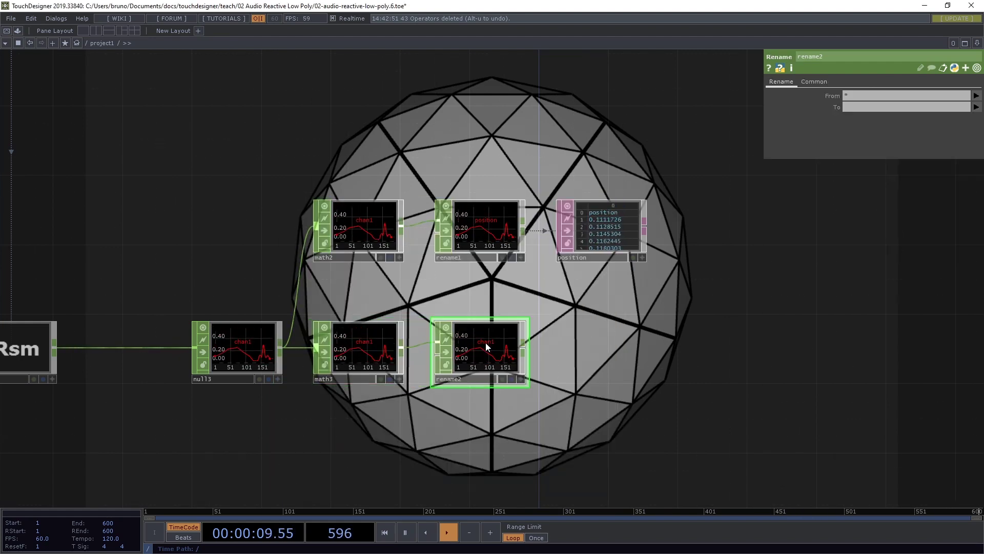
pyautogui.click(862, 106)
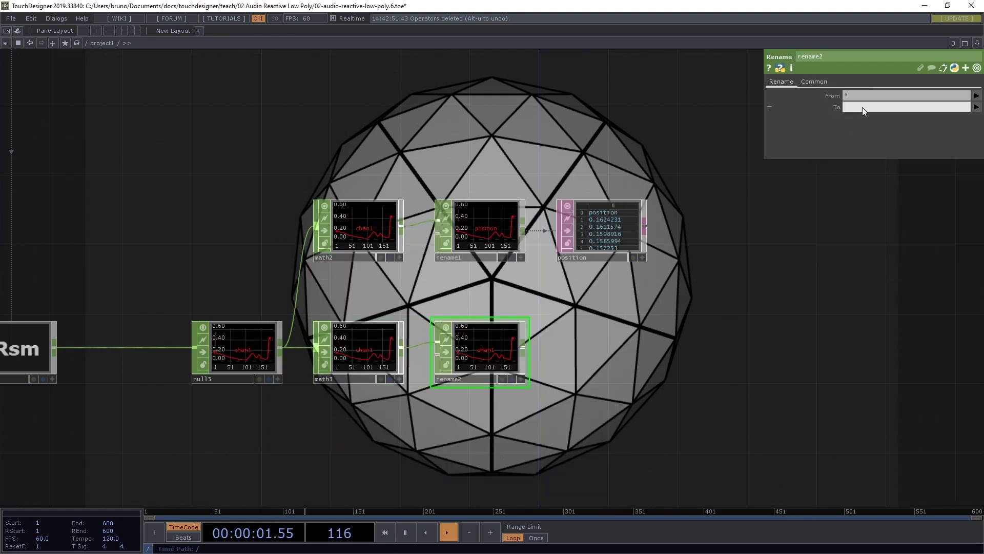
pyautogui.write('scale')
pyautogui.press('Return')
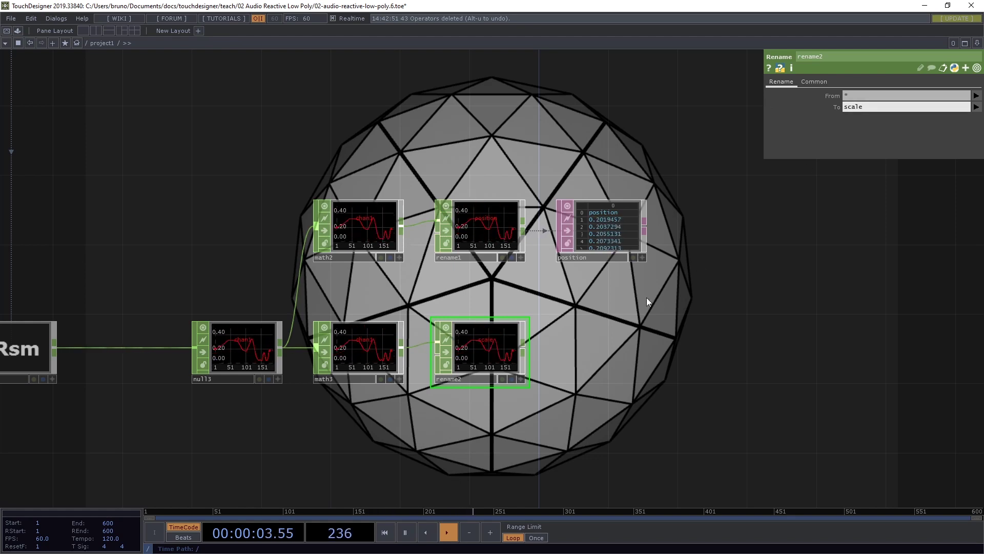
# Add a CHOP to DAT named scale after rename2 and move the position row down
pyautogui.moveTo(525, 350); pyautogui.dragTo(573, 346)
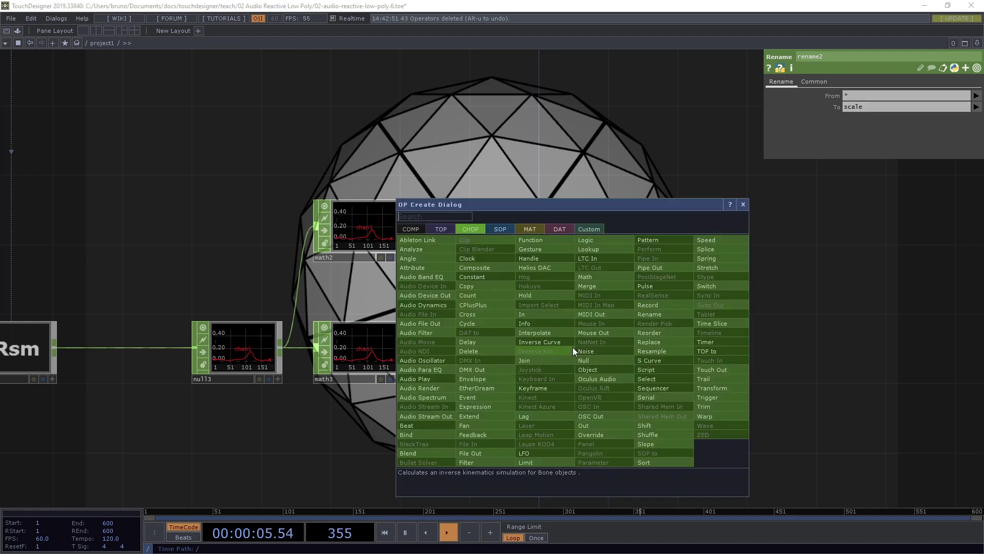
pyautogui.click(558, 229)
pyautogui.click(436, 249)
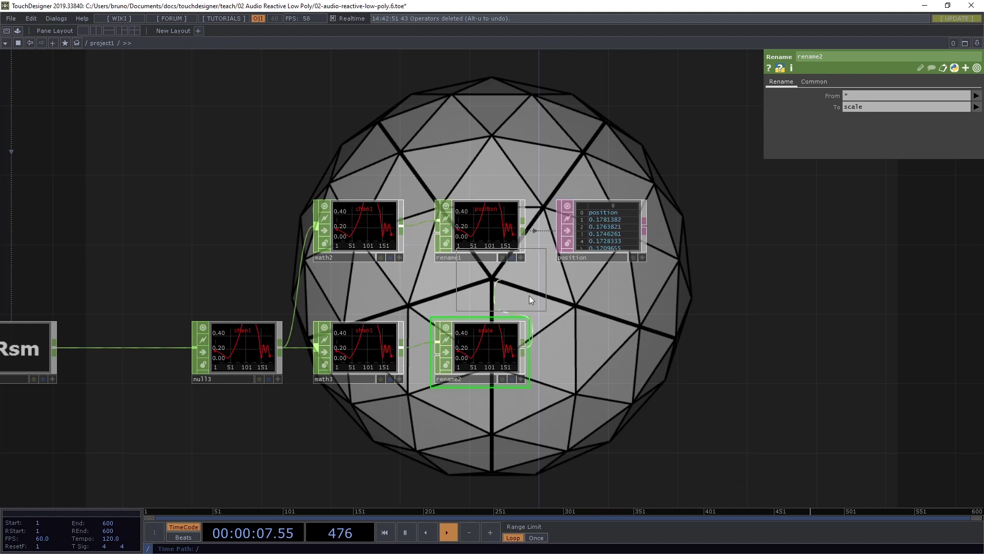
pyautogui.click(603, 343)
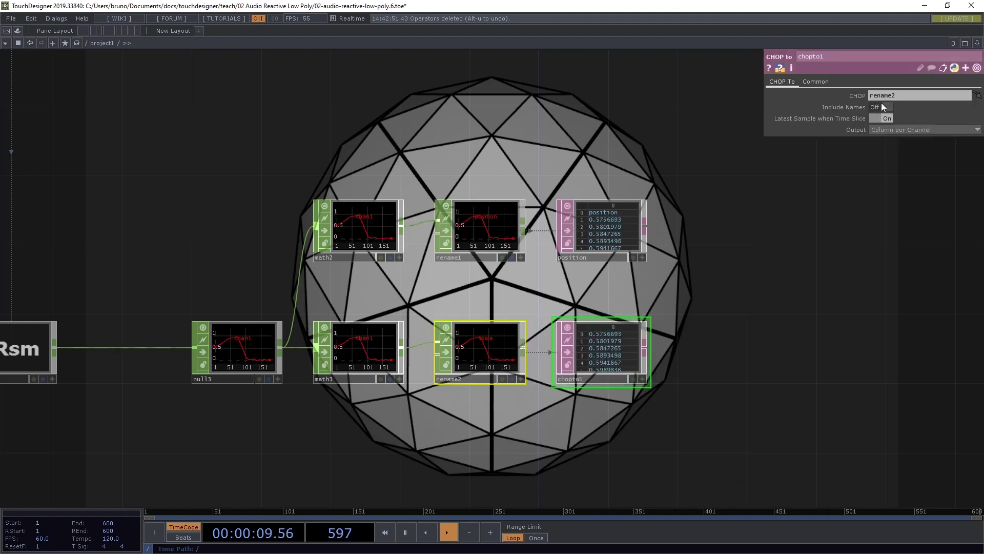
pyautogui.doubleClick(589, 379)
pyautogui.write('scale')
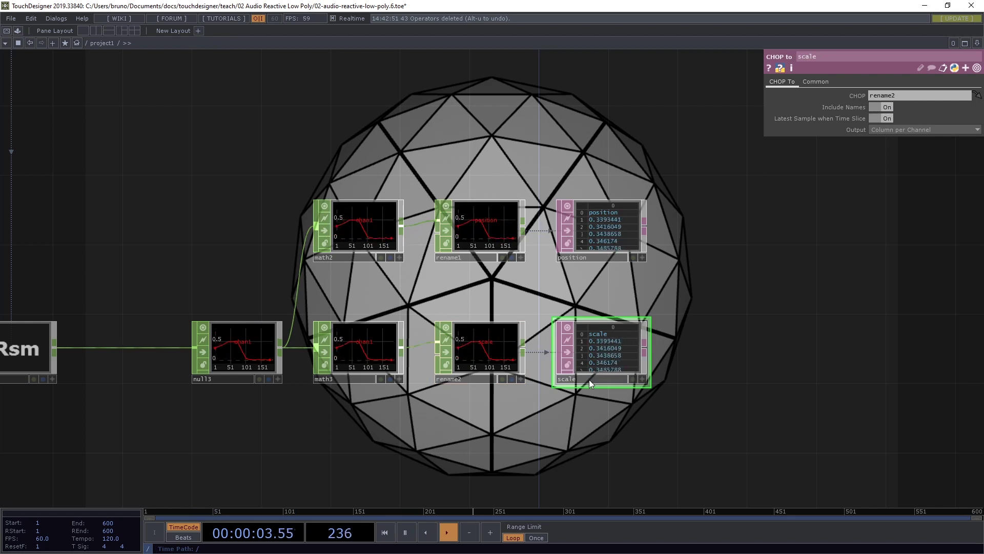
pyautogui.press('Return')
pyautogui.moveTo(350, 186); pyautogui.dragTo(594, 265)
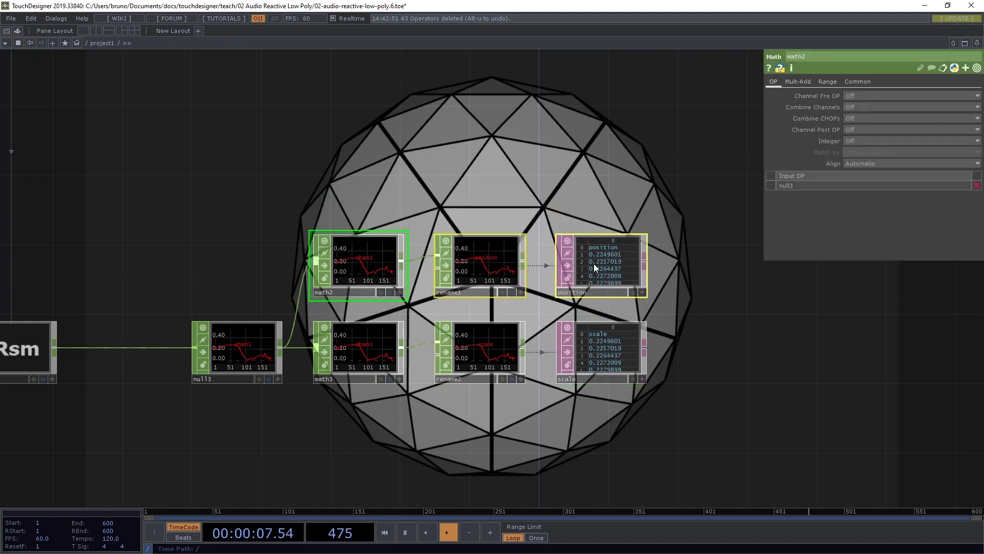
pyautogui.click(594, 264)
# Wire a Lookup CHOP, lookup1, from null3 and place it below math3
pyautogui.moveTo(697, 368); pyautogui.dragTo(681, 264)
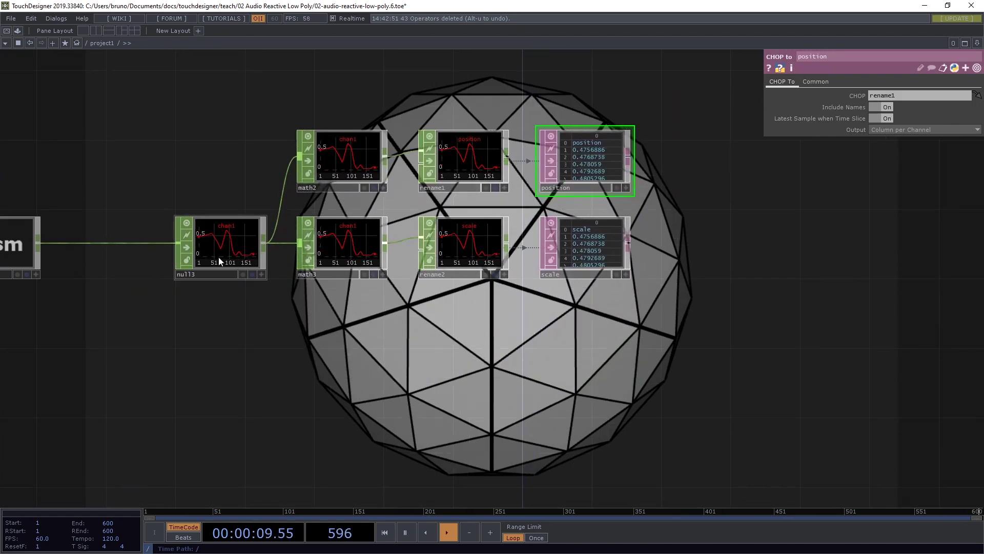
pyautogui.moveTo(263, 246); pyautogui.dragTo(302, 361)
pyautogui.write('looku')
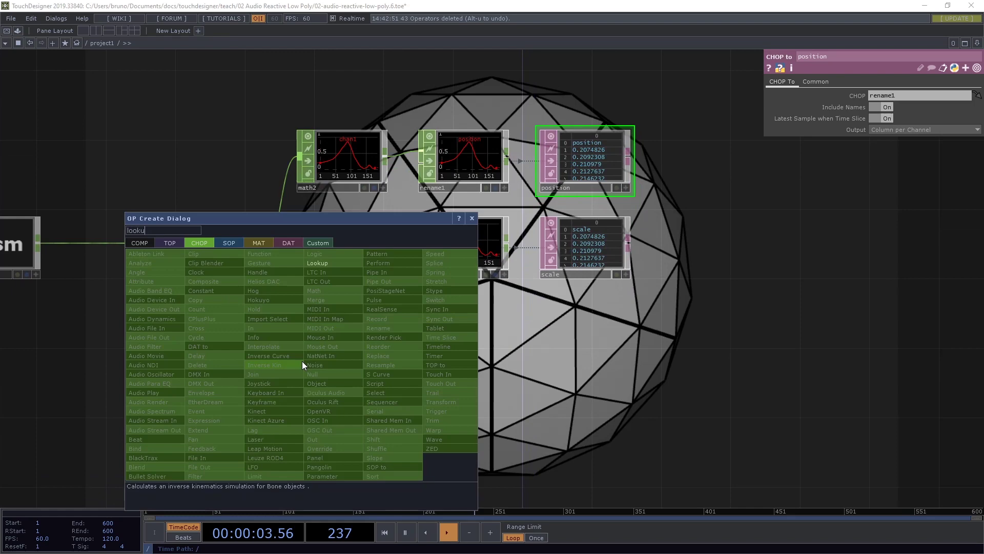
pyautogui.press('Return')
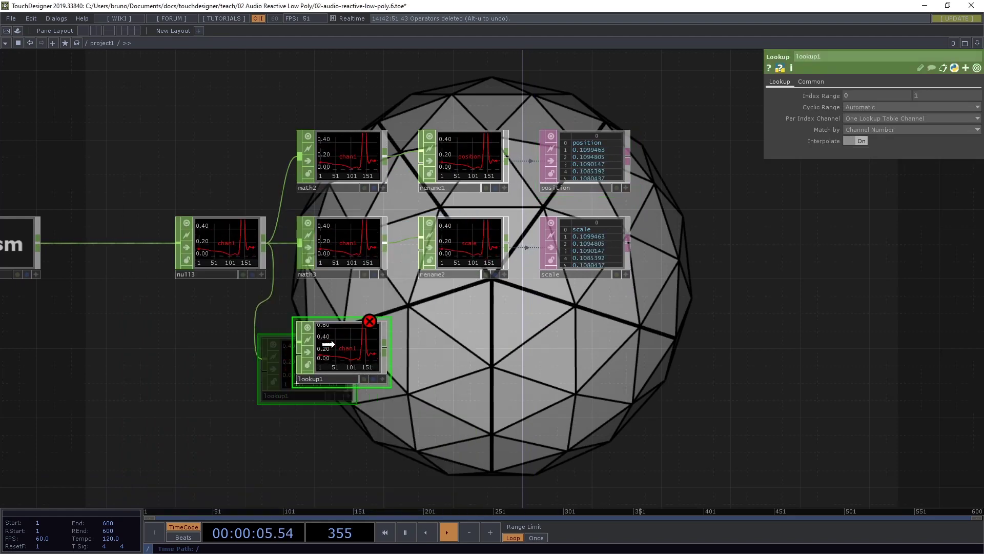
pyautogui.click(331, 321)
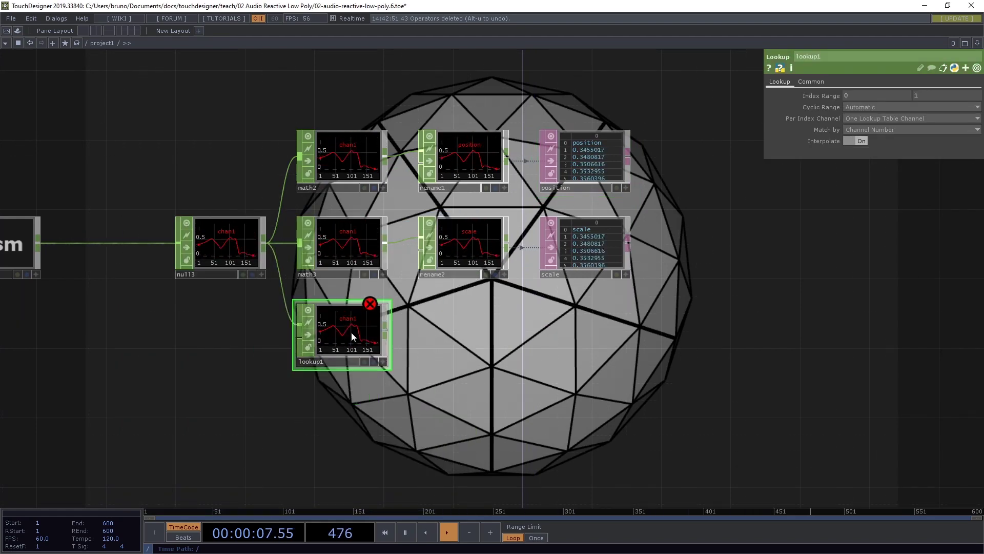
# Add a CHOP to DAT after lookup1 with Include Names on, named rgb
pyautogui.moveTo(385, 326); pyautogui.dragTo(441, 330)
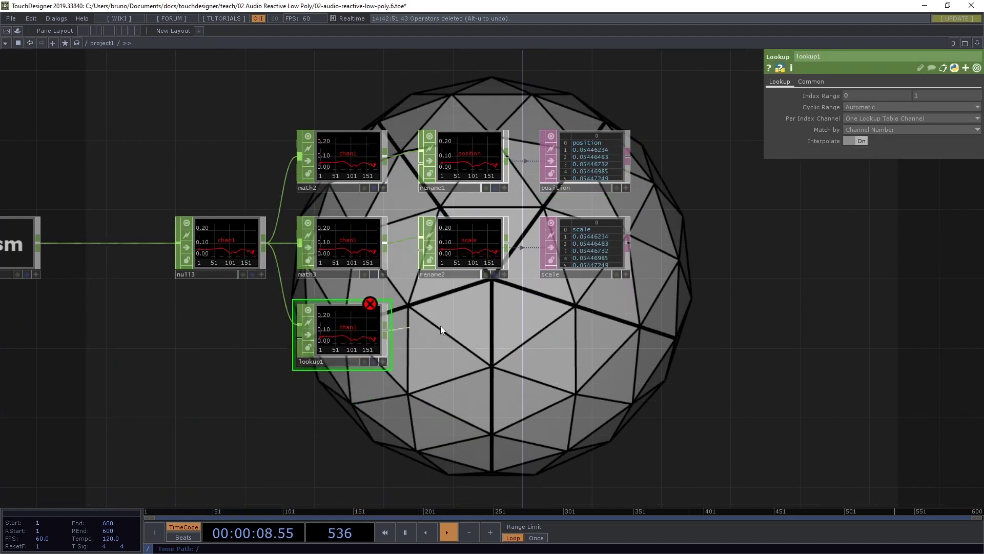
pyautogui.click(557, 330)
pyautogui.click(543, 214)
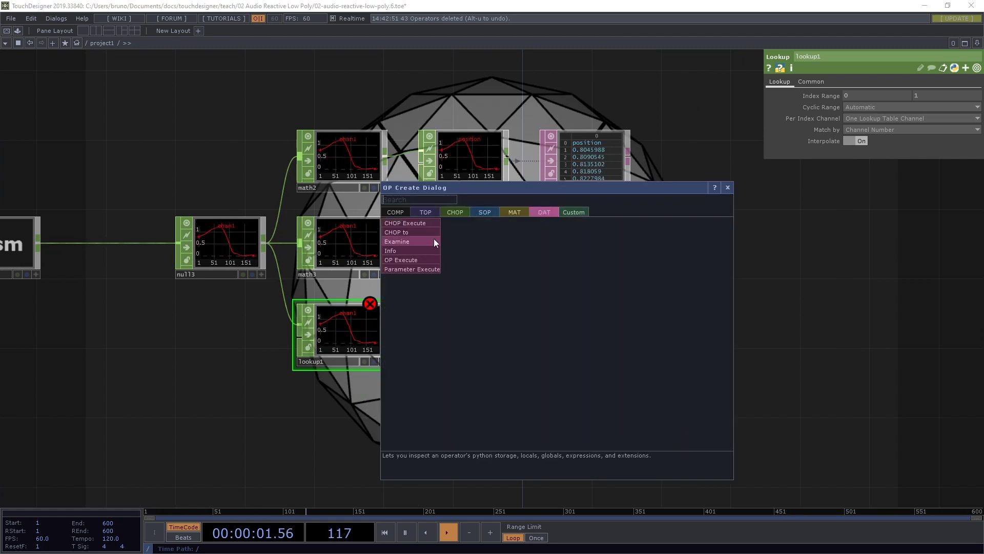
pyautogui.click(421, 235)
pyautogui.click(589, 339)
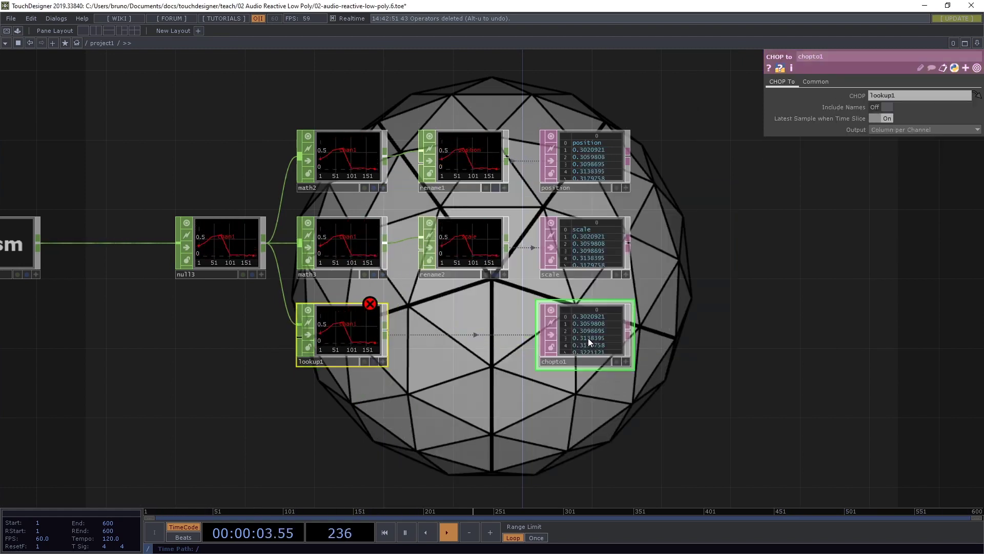
pyautogui.click(882, 106)
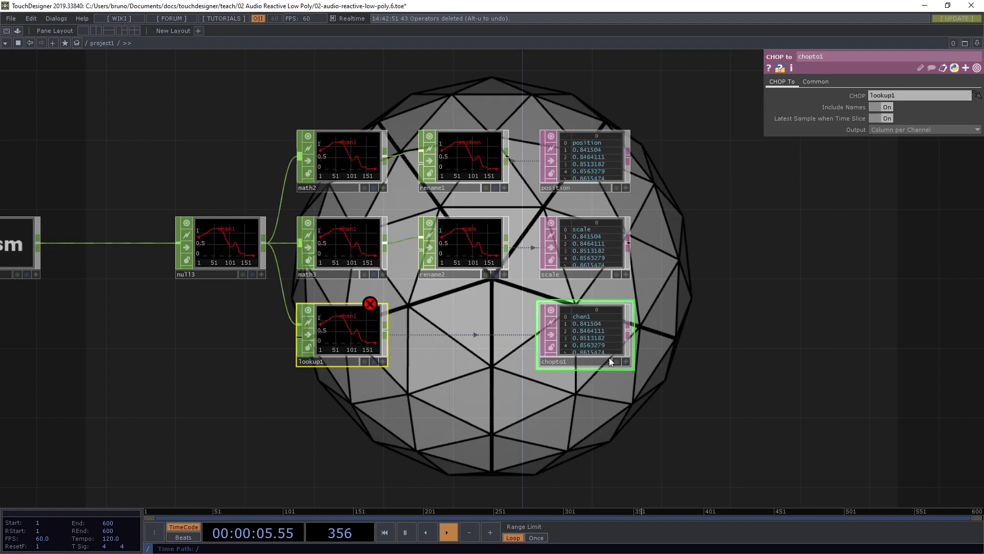
pyautogui.click(575, 361)
pyautogui.write('rgb')
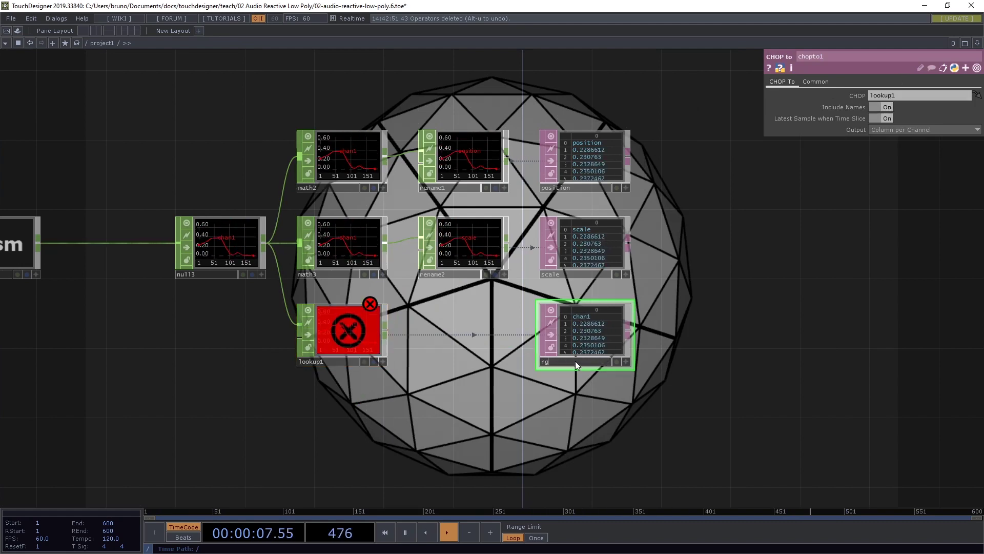
pyautogui.press('Return')
pyautogui.moveTo(292, 388); pyautogui.dragTo(536, 252)
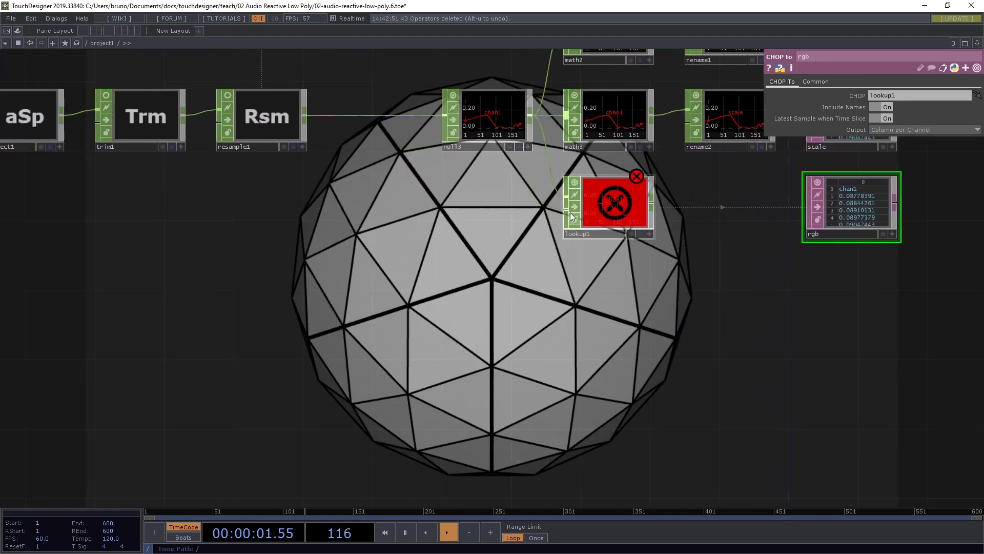
# Add a Ramp TOP, ramp1, below the CHOP chain
pyautogui.rightClick(211, 304)
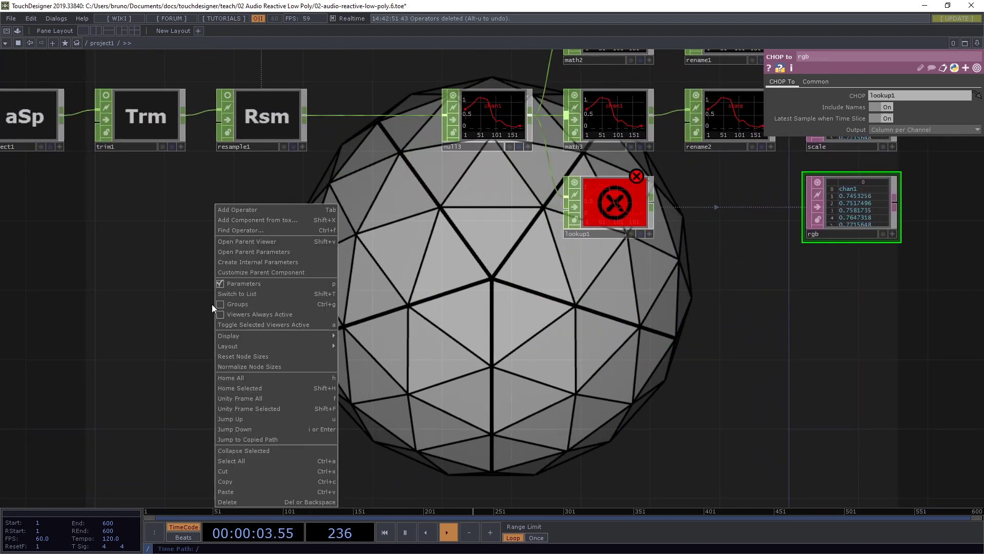
pyautogui.click(188, 284)
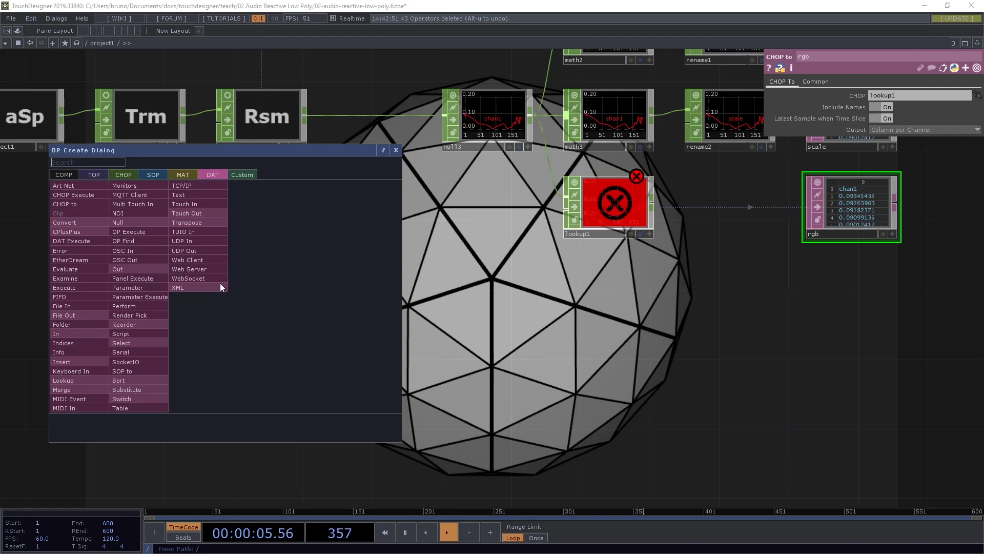
pyautogui.click(97, 177)
pyautogui.write('ramp')
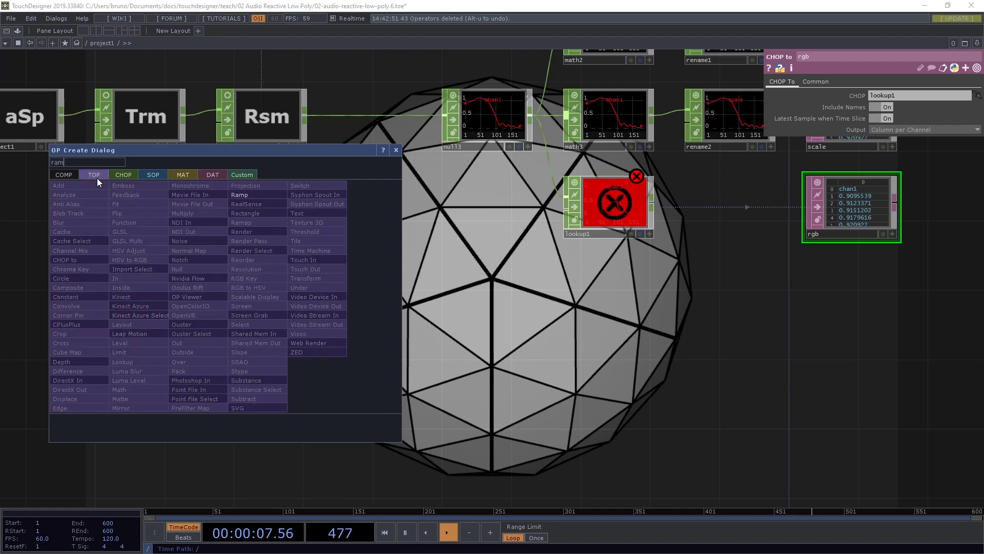
pyautogui.press('Return')
pyautogui.click(96, 178)
pyautogui.moveTo(97, 177); pyautogui.dragTo(253, 333)
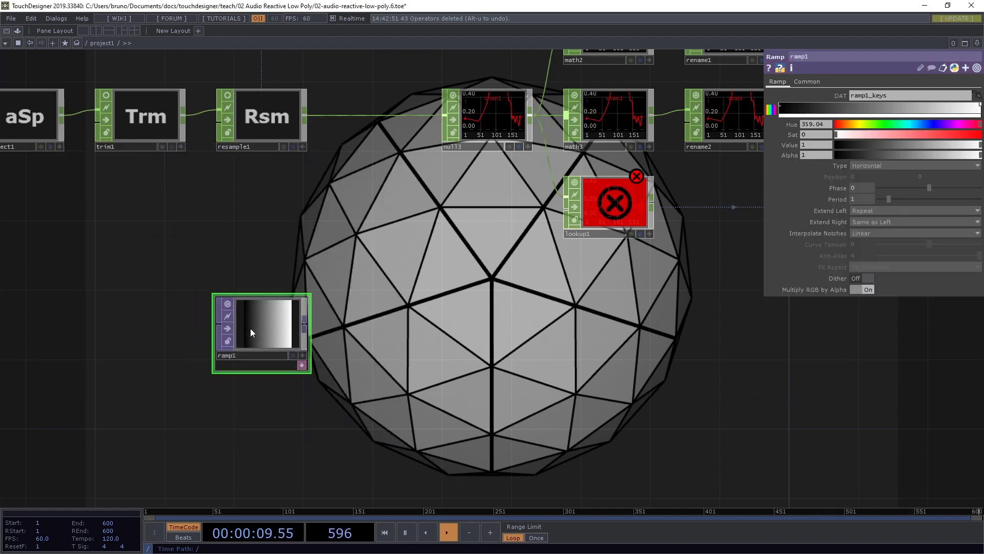
# Add a Null TOP, null4, after ramp1
pyautogui.click(307, 328)
pyautogui.click(364, 330)
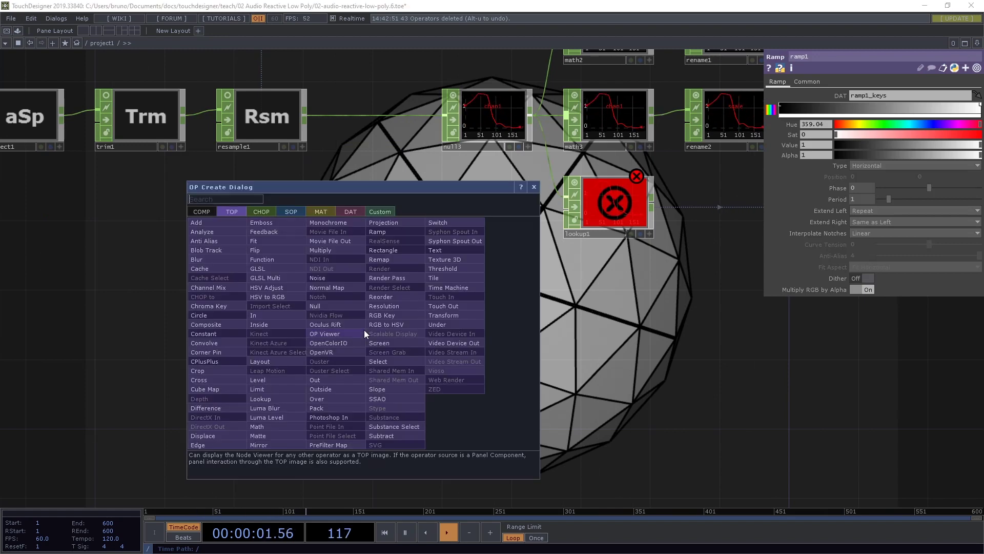
pyautogui.write('null')
pyautogui.press('Return')
pyautogui.click(364, 330)
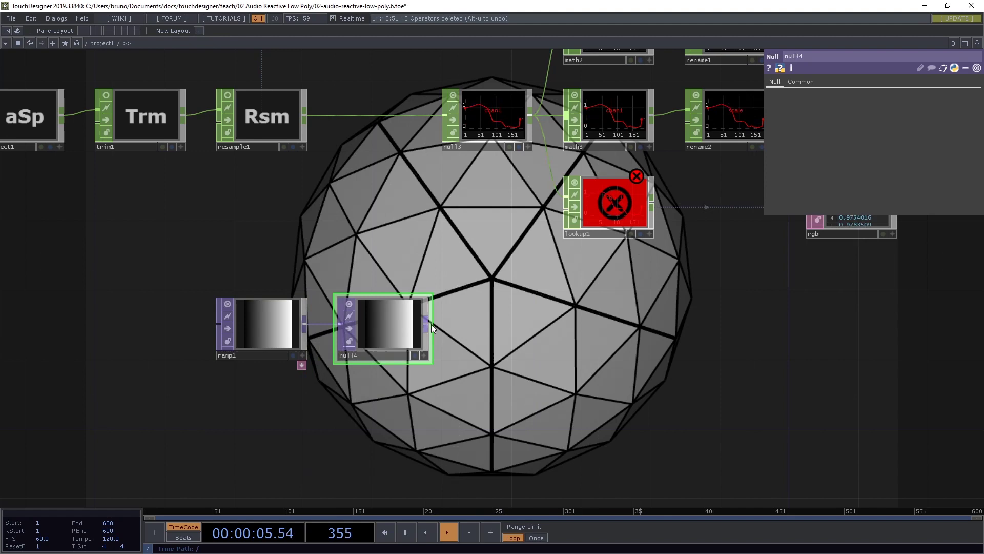
# Add a TOP to CHOP after null4, clear its Alpha channel, and wire it into lookup1
pyautogui.press('Tab')
pyautogui.click(363, 206)
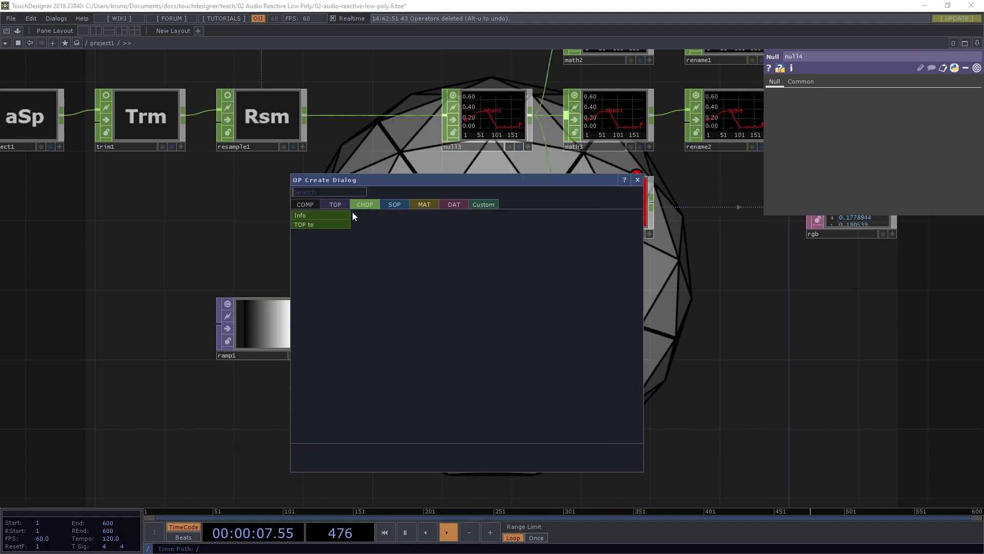
pyautogui.click(323, 224)
pyautogui.click(504, 328)
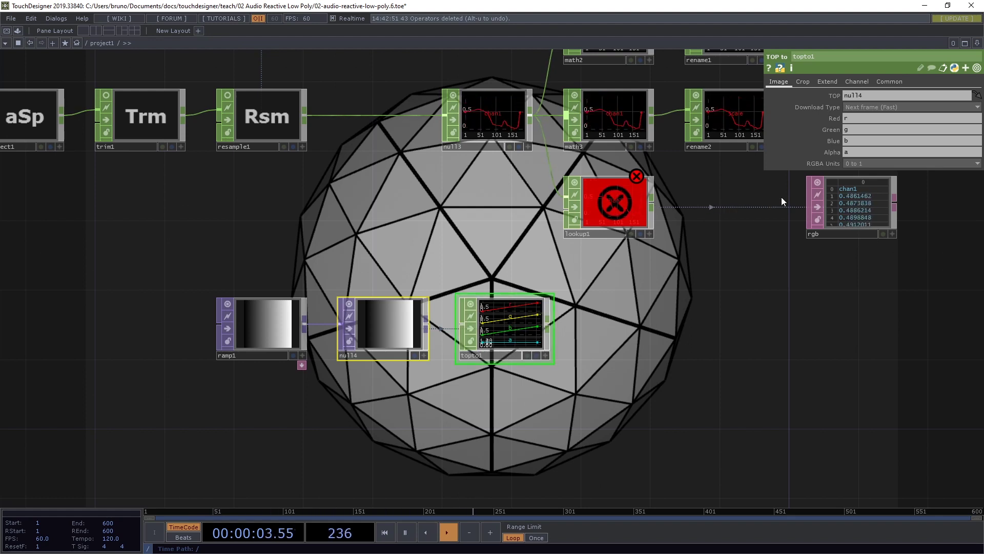
pyautogui.click(856, 153)
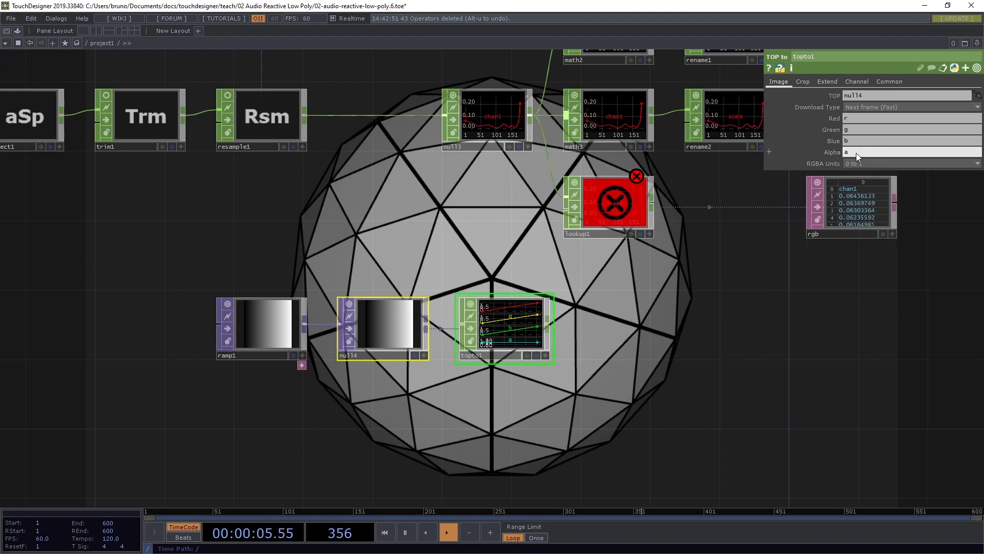
pyautogui.press('BackSpace')
pyautogui.press('Return')
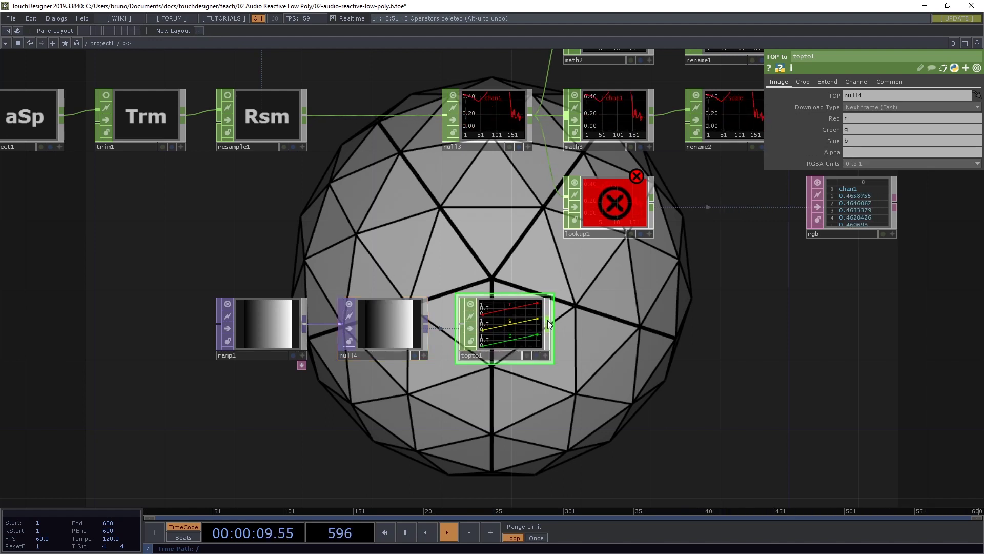
pyautogui.moveTo(547, 320); pyautogui.dragTo(559, 214)
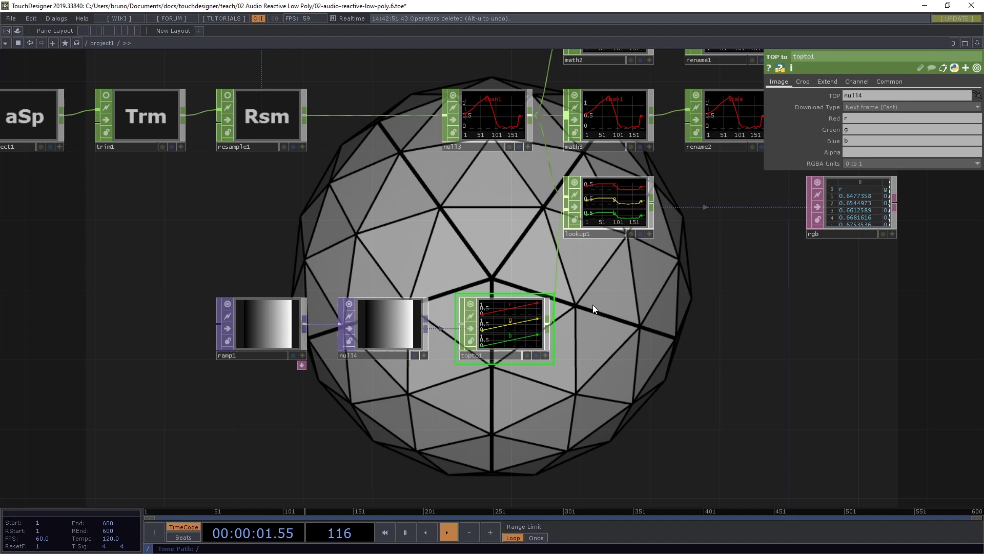
# Move the ramp, null and TOP to CHOP nodes up and left together
pyautogui.moveTo(259, 272); pyautogui.dragTo(538, 374)
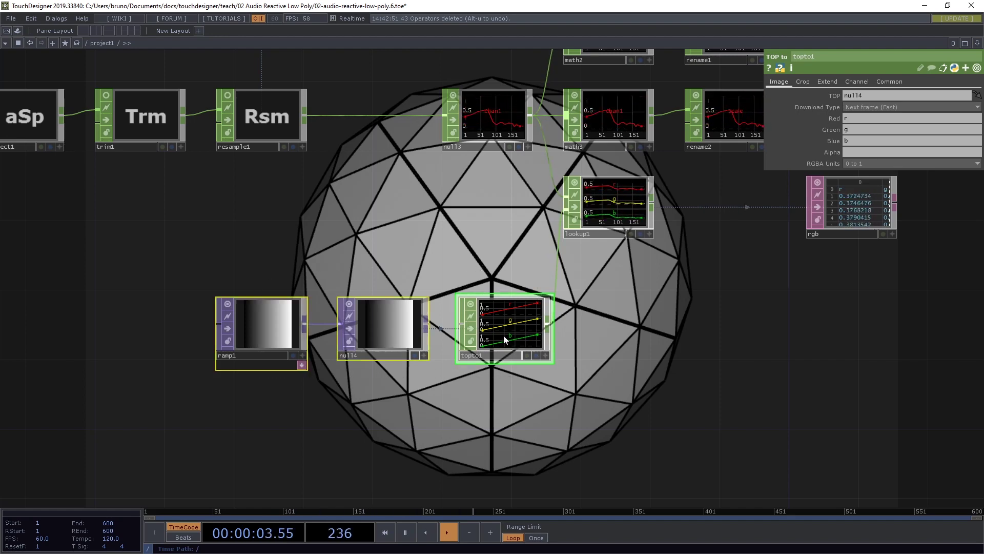
pyautogui.moveTo(504, 335); pyautogui.dragTo(489, 304)
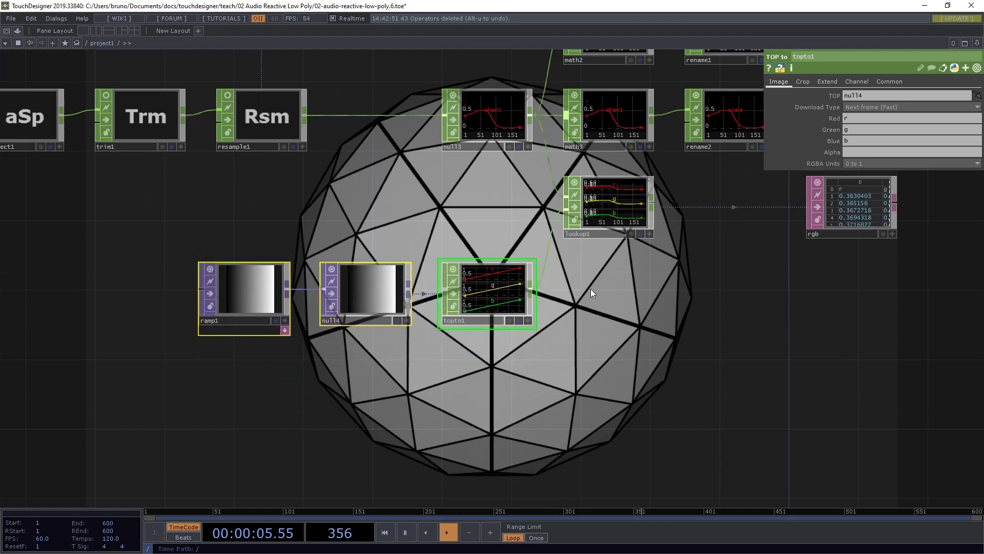
pyautogui.scroll(-3, 592, 290)
pyautogui.scroll(-2, 356, 317)
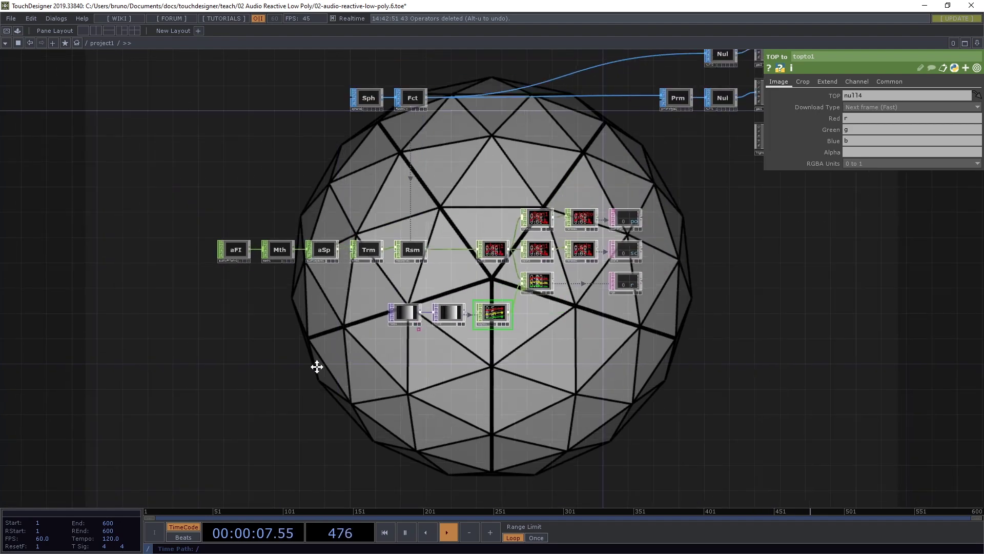
pyautogui.moveTo(189, 93); pyautogui.dragTo(401, 278)
pyautogui.scroll(3, 369, 324)
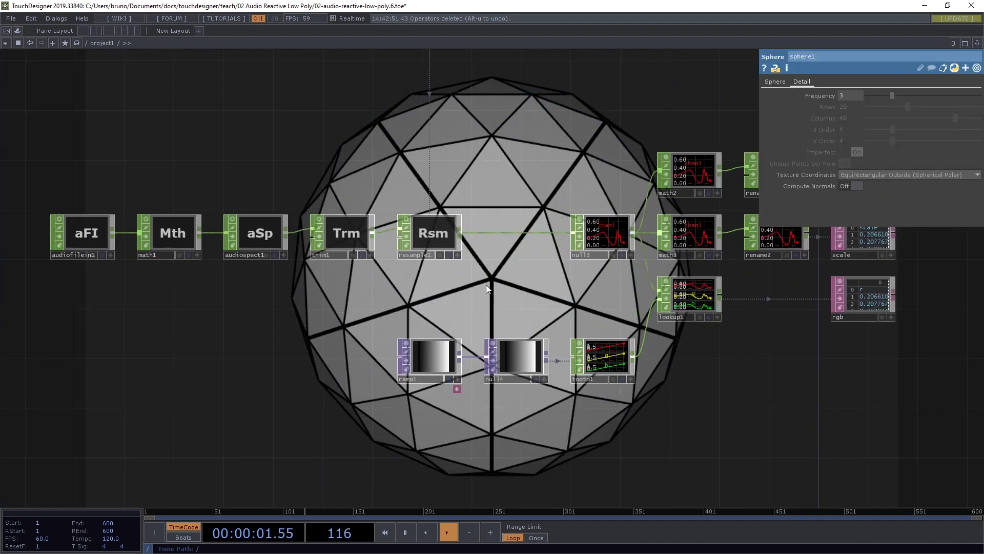
pyautogui.moveTo(507, 260); pyautogui.dragTo(514, 192)
pyautogui.moveTo(515, 193); pyautogui.dragTo(487, 246, button='middle')
pyautogui.scroll(5, 487, 246)
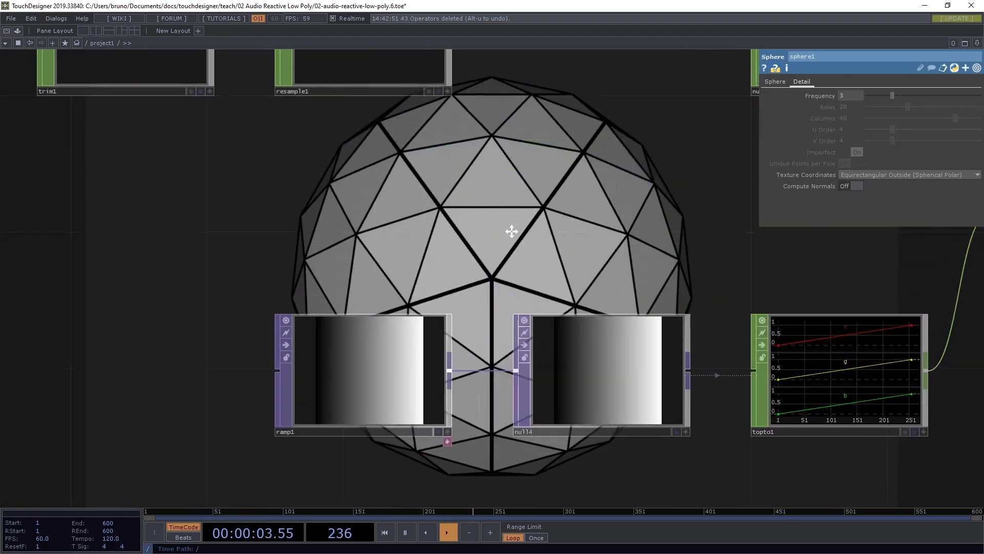
pyautogui.scroll(2, 494, 234)
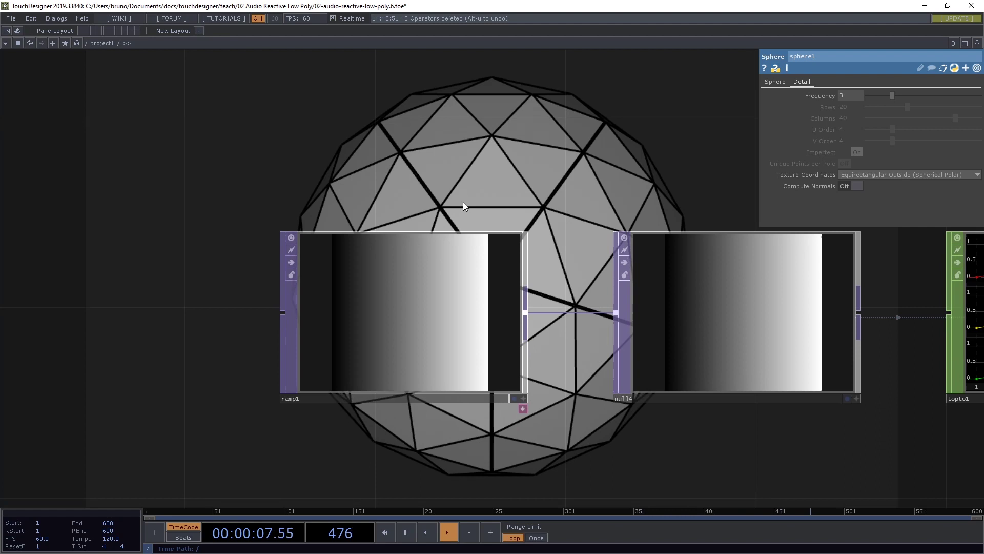
# Recolour ramp1's black starting key to a fully saturated, bright purple
pyautogui.click(392, 253)
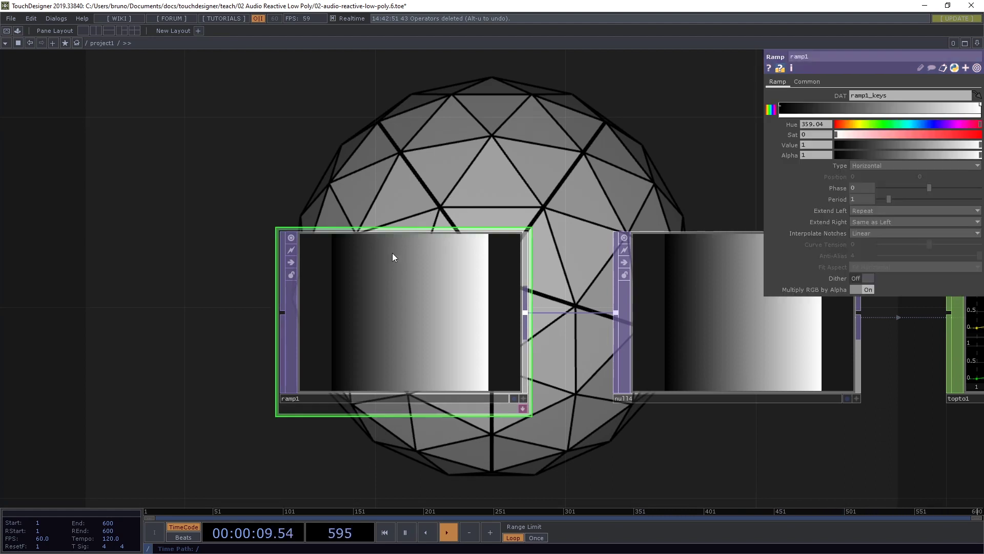
pyautogui.click(780, 106)
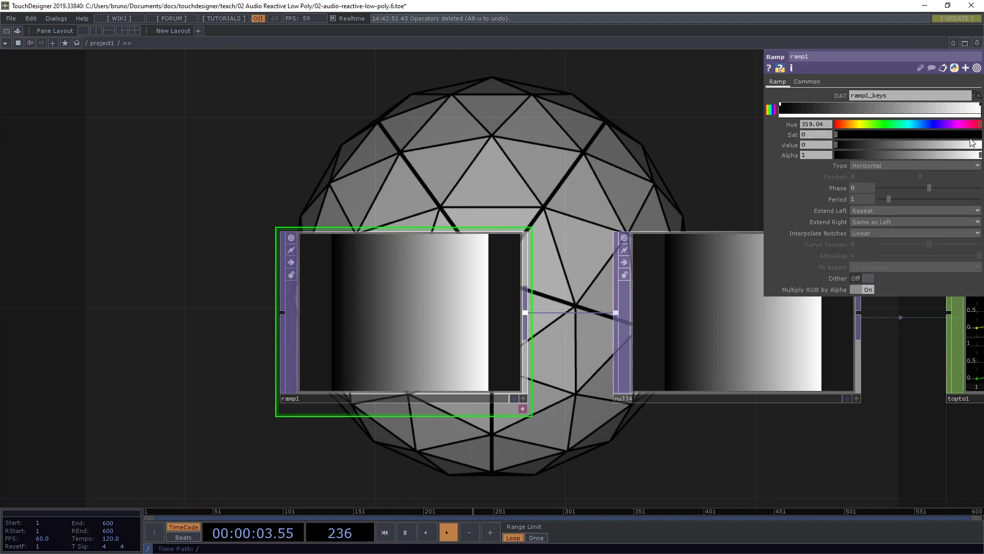
pyautogui.click(950, 124)
pyautogui.moveTo(837, 133); pyautogui.dragTo(971, 135)
pyautogui.moveTo(841, 145); pyautogui.dragTo(976, 146)
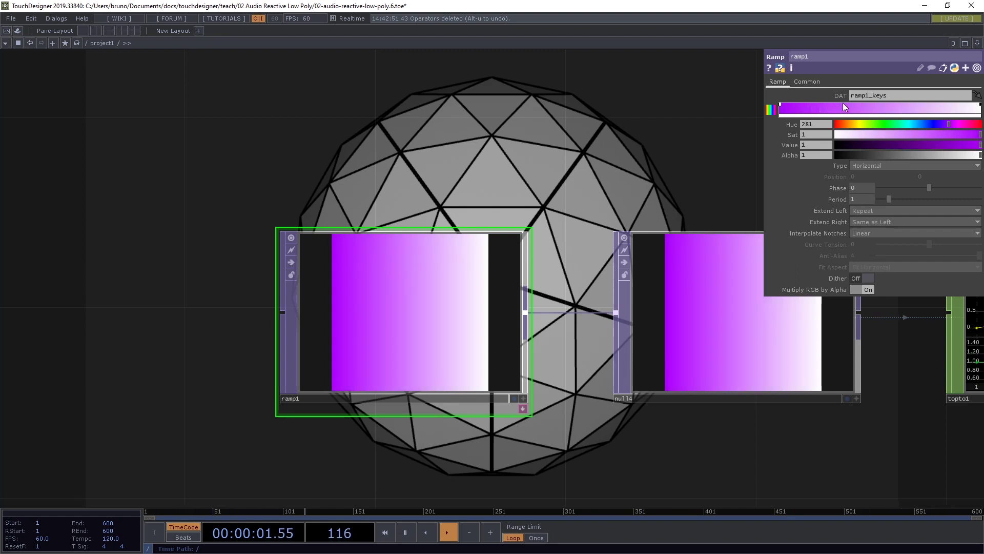
# Add magenta and saturated violet colour keys to the ramp
pyautogui.click(842, 103)
pyautogui.moveTo(948, 124)
pyautogui.mouseDown()
pyautogui.moveTo(965, 145)
pyautogui.moveTo(952, 144)
pyautogui.mouseUp()
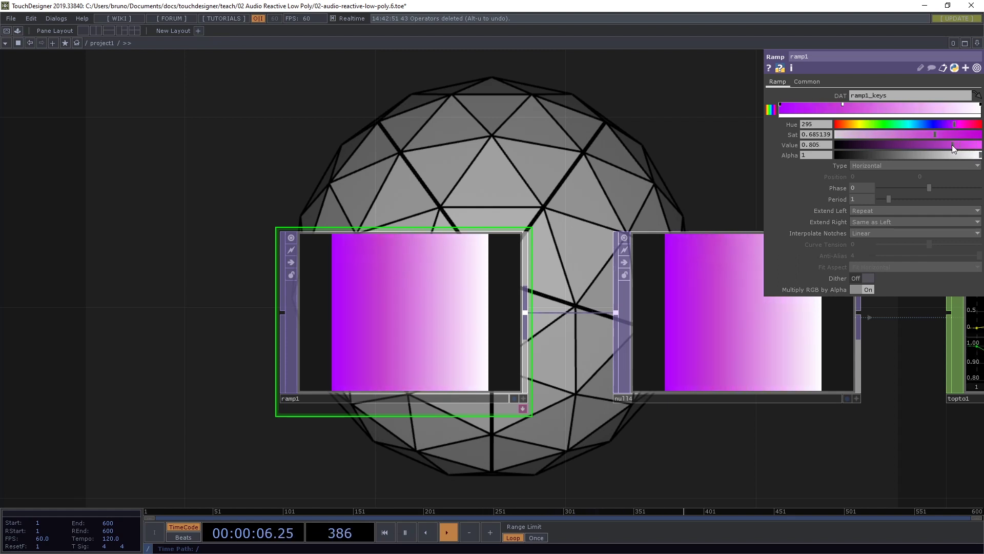
pyautogui.click(905, 104)
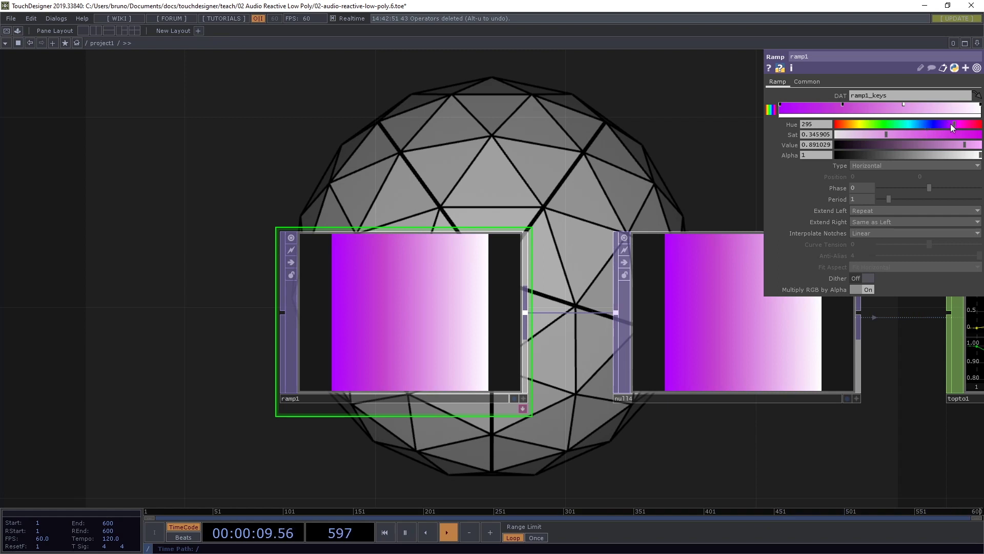
pyautogui.moveTo(952, 123); pyautogui.dragTo(950, 123)
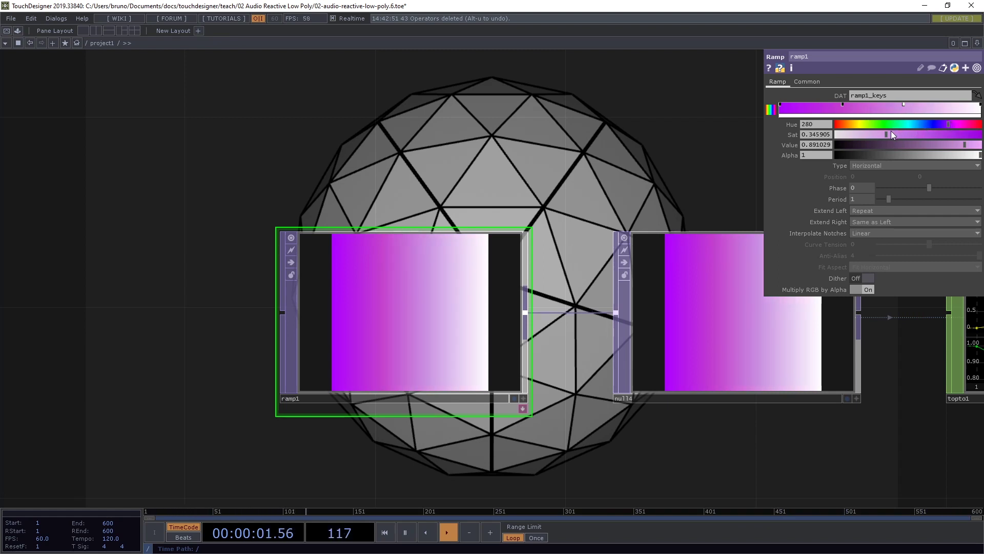
pyautogui.moveTo(892, 134); pyautogui.dragTo(976, 146)
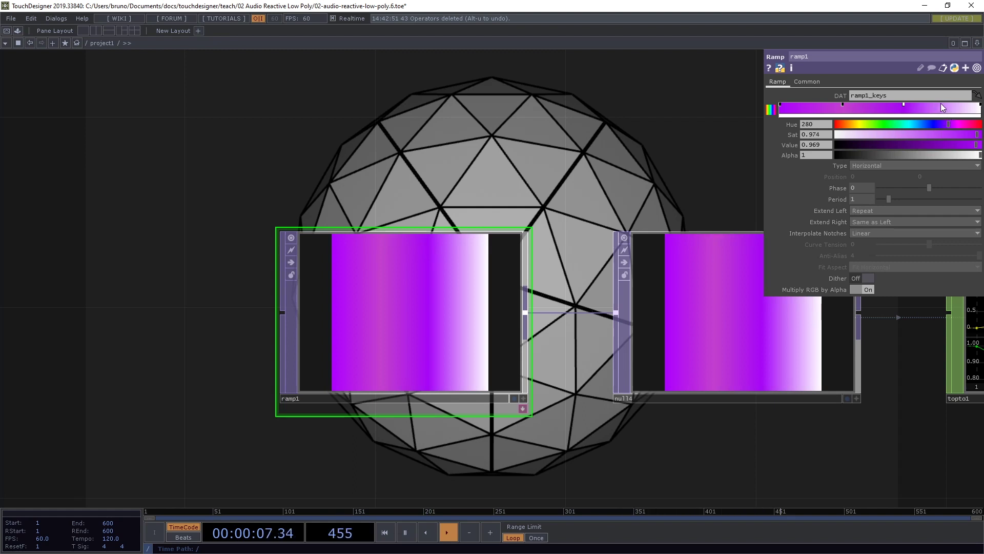
# Add a saturated orange key and a yellow key at the ramp's right end
pyautogui.click(940, 107)
pyautogui.click(850, 125)
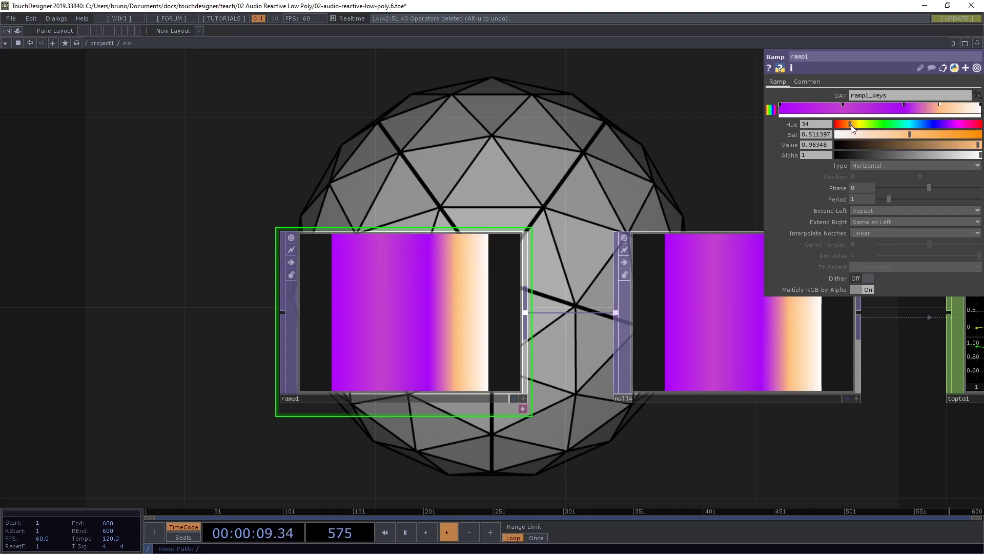
pyautogui.moveTo(912, 134); pyautogui.dragTo(974, 137)
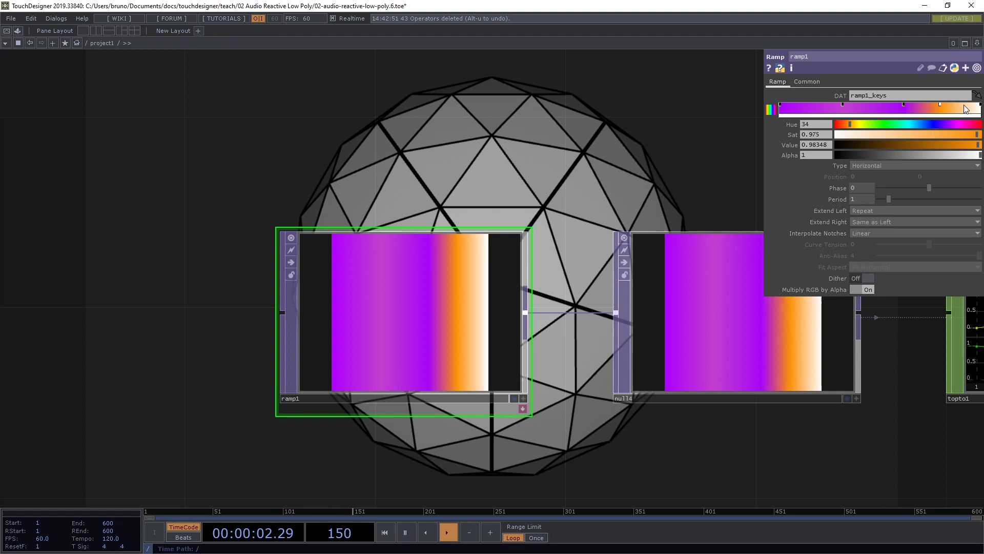
pyautogui.click(963, 106)
pyautogui.click(858, 125)
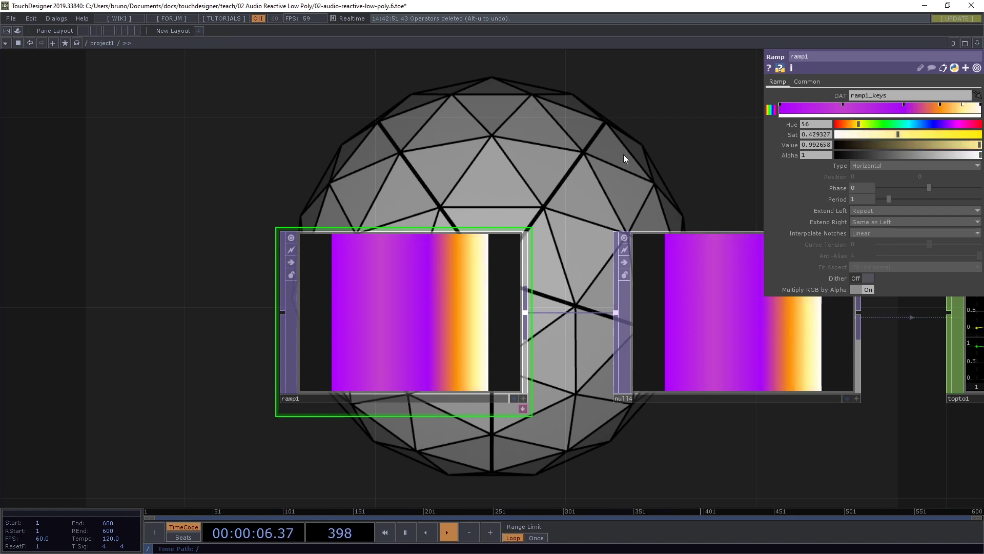
pyautogui.scroll(-5, 555, 185)
pyautogui.moveTo(562, 167); pyautogui.dragTo(407, 236)
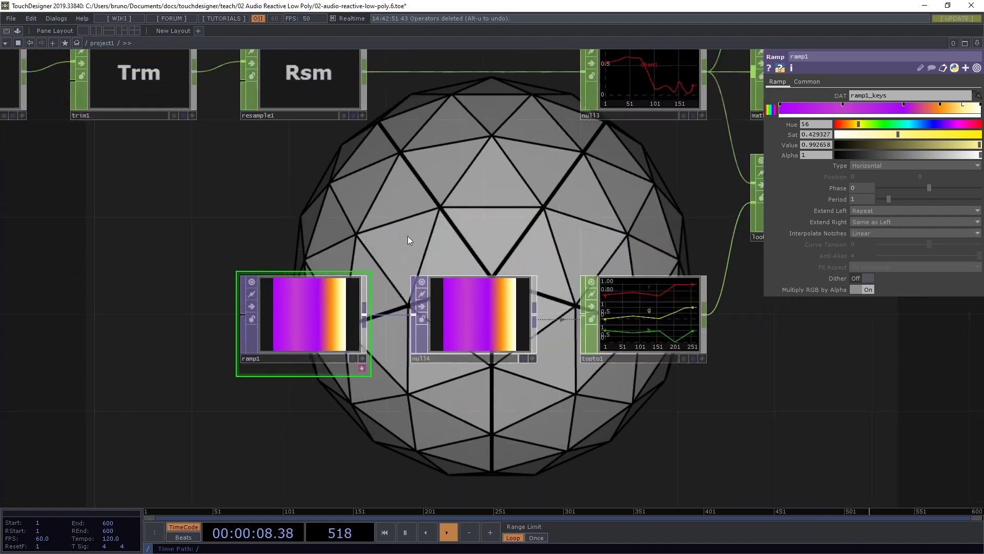
pyautogui.scroll(-1, 441, 237)
pyautogui.scroll(-2, 441, 239)
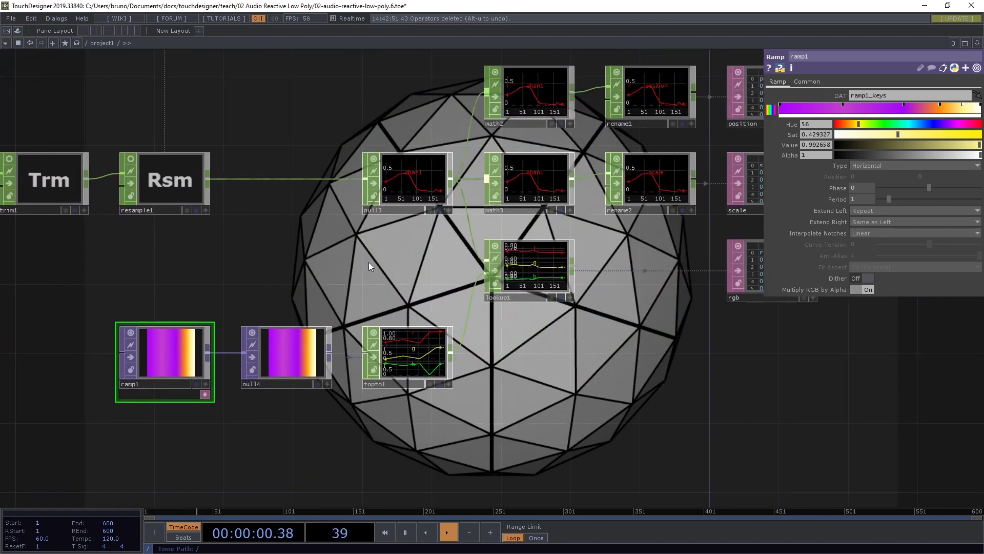
pyautogui.scroll(-3, 368, 262)
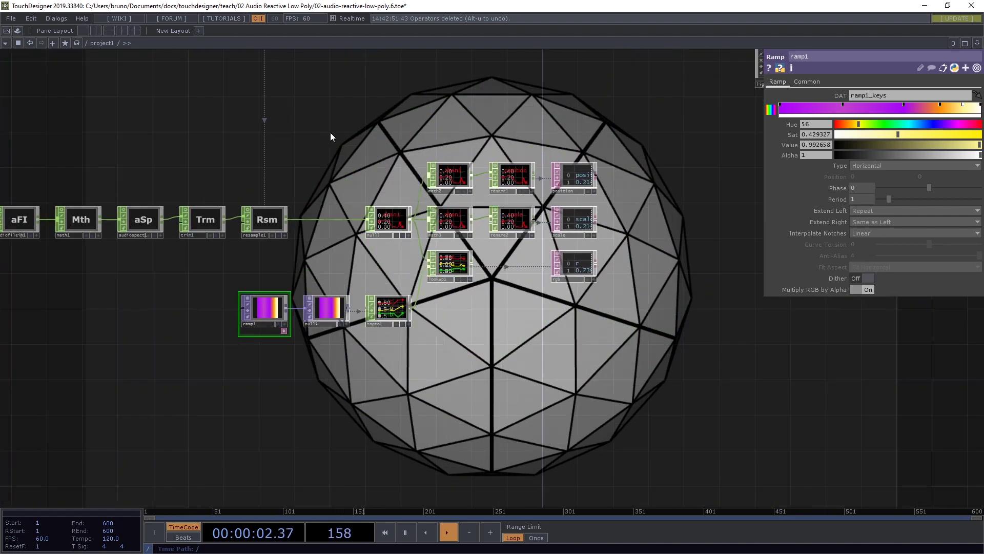
pyautogui.moveTo(312, 141); pyautogui.dragTo(596, 355)
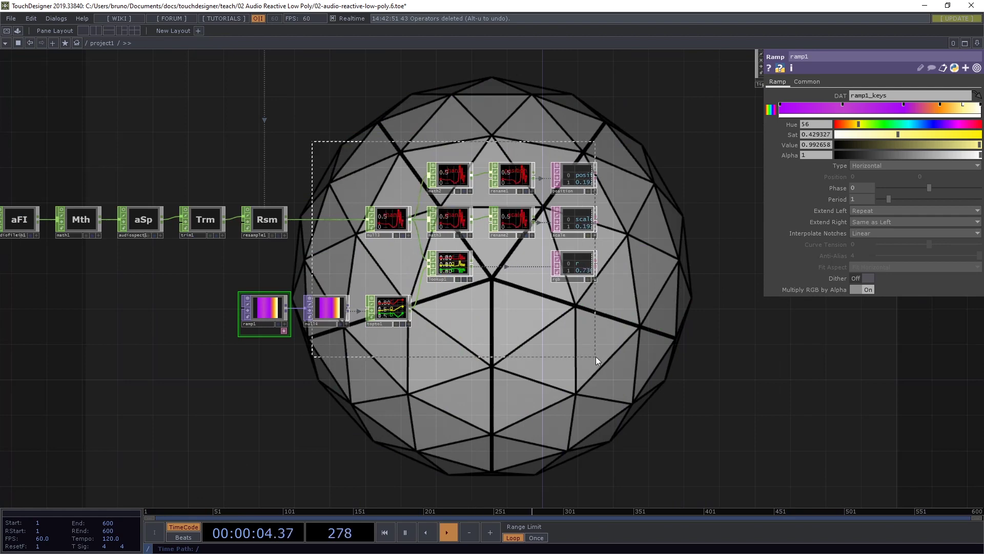
pyautogui.moveTo(596, 356); pyautogui.dragTo(595, 356, button='right')
pyautogui.click(558, 253)
pyautogui.moveTo(440, 336); pyautogui.dragTo(436, 338)
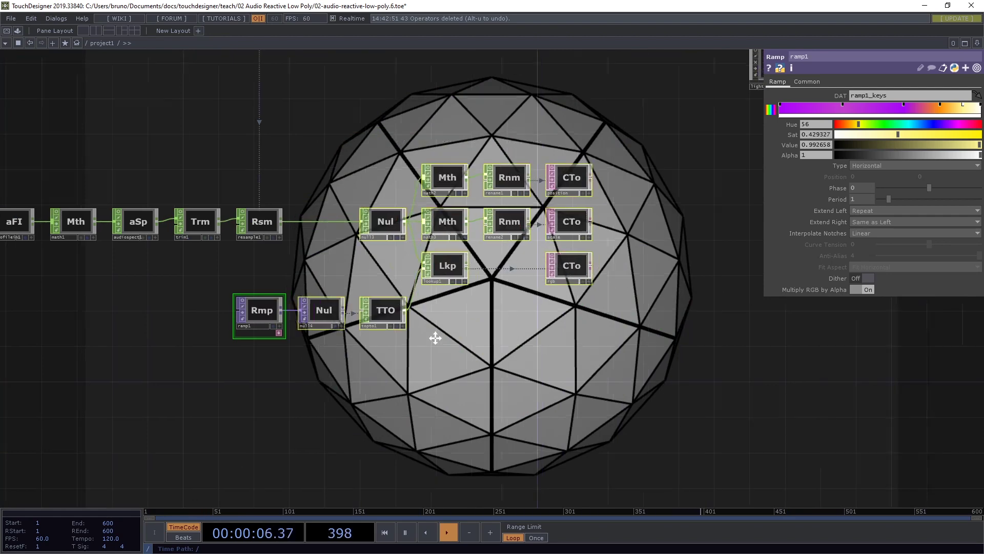
pyautogui.scroll(5, 519, 281)
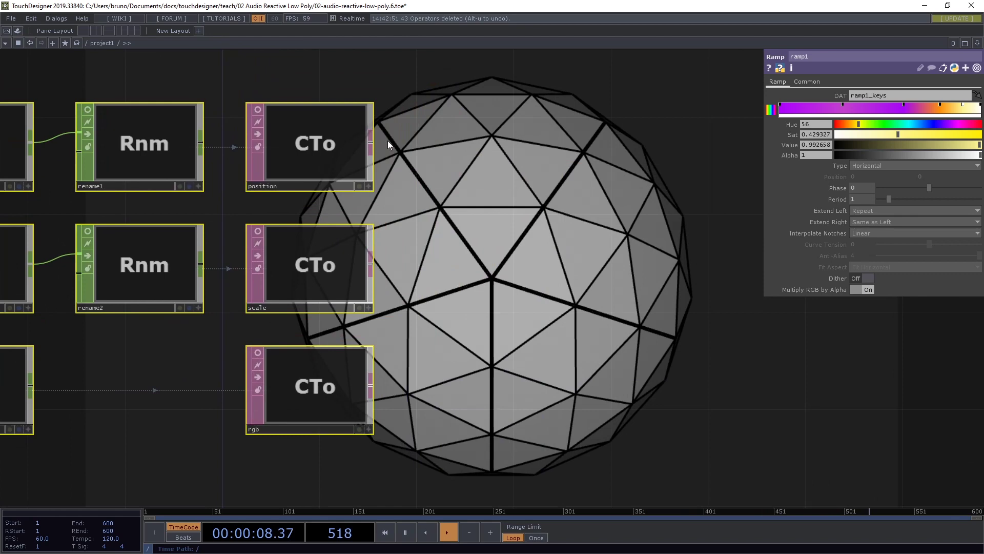
pyautogui.click(462, 243)
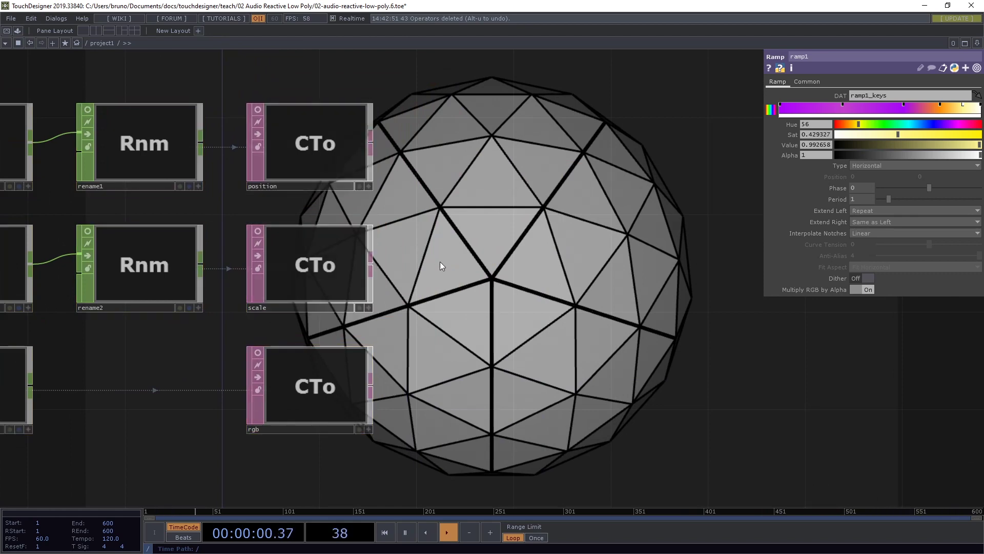
# Add a Merge DAT beside the tables and name it data
pyautogui.press('Tab')
pyautogui.click(453, 144)
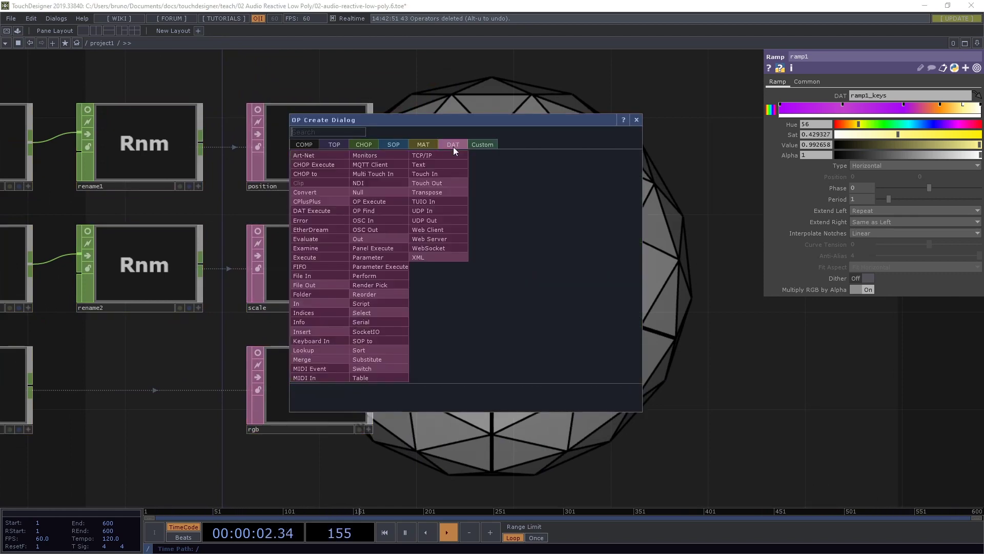
pyautogui.write('merge')
pyautogui.press('Return')
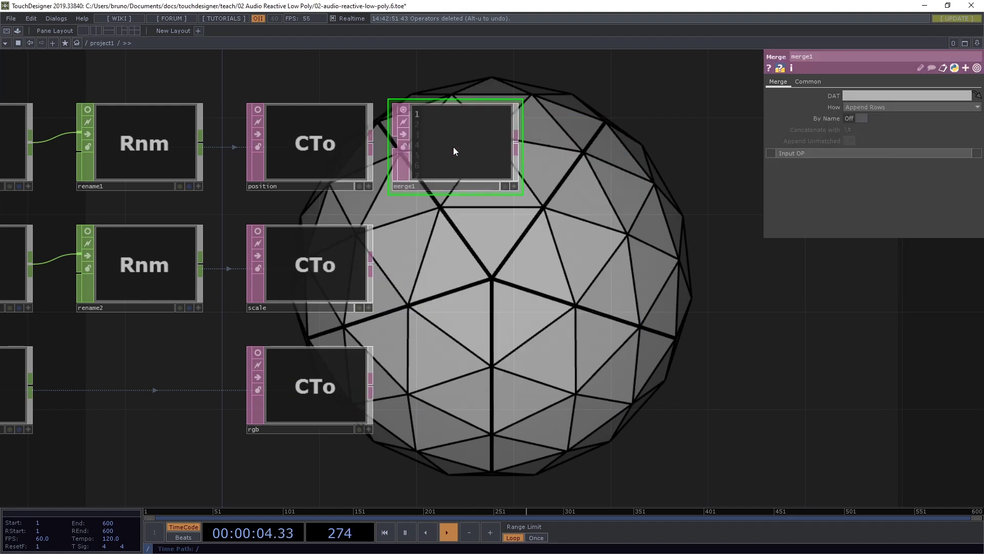
pyautogui.click(454, 290)
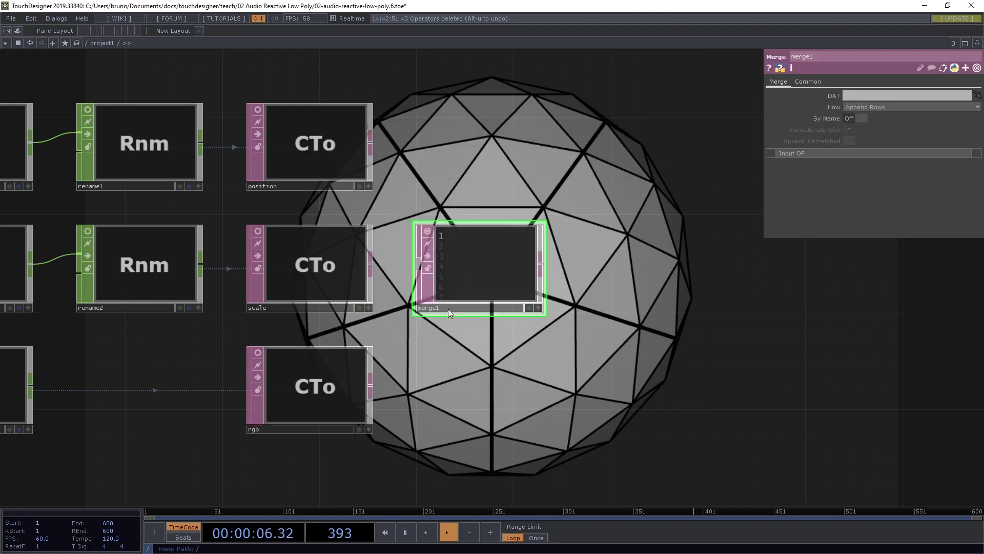
pyautogui.click(448, 309)
pyautogui.write('data')
pyautogui.press('Return')
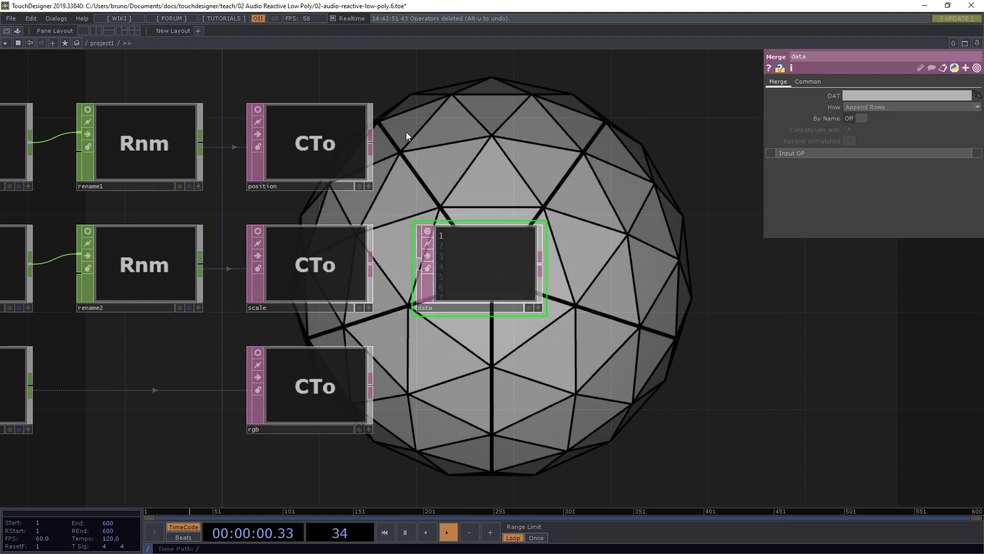
# Wire the position, scale and rgb tables into data with How set to Append Columns
pyautogui.moveTo(370, 196); pyautogui.dragTo(305, 394)
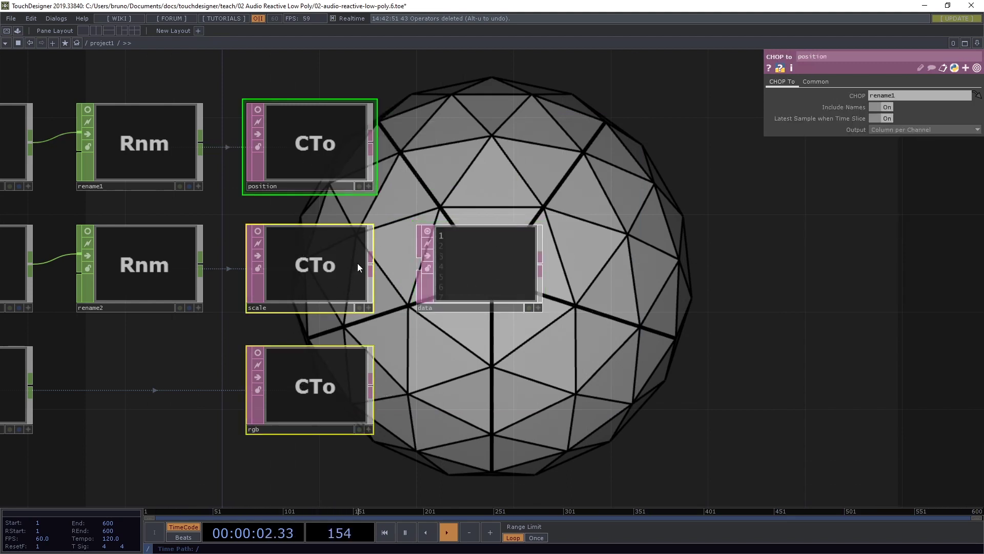
pyautogui.moveTo(371, 262); pyautogui.dragTo(421, 260)
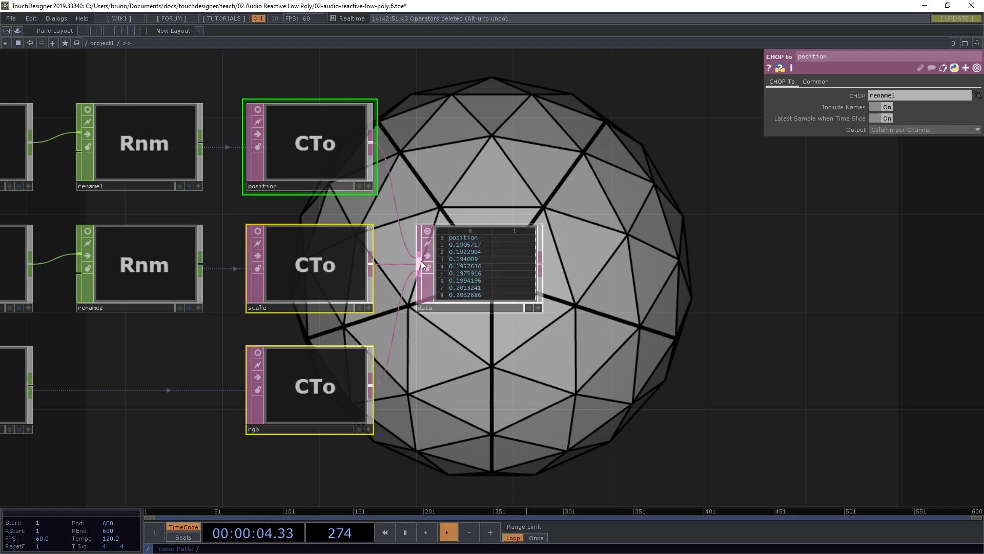
pyautogui.click(497, 261)
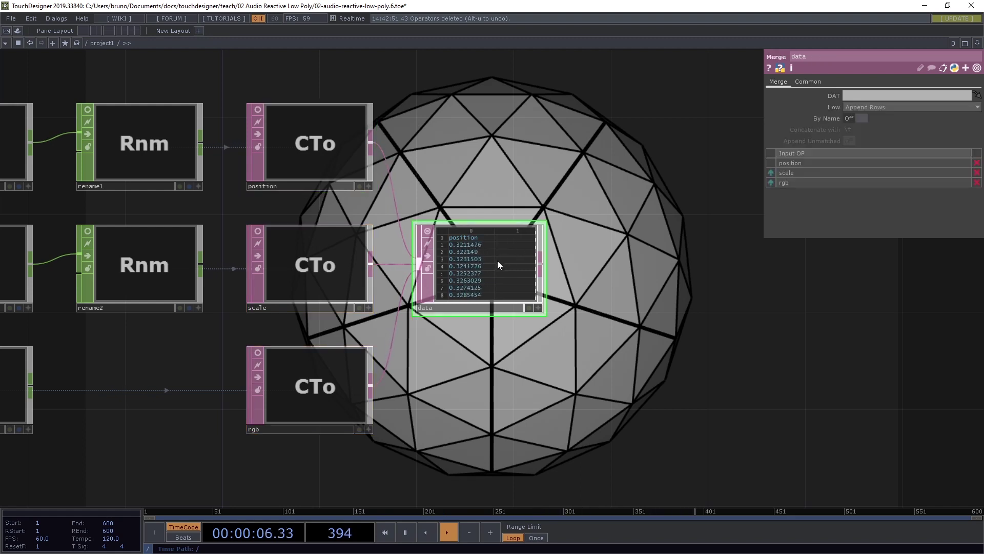
pyautogui.click(878, 107)
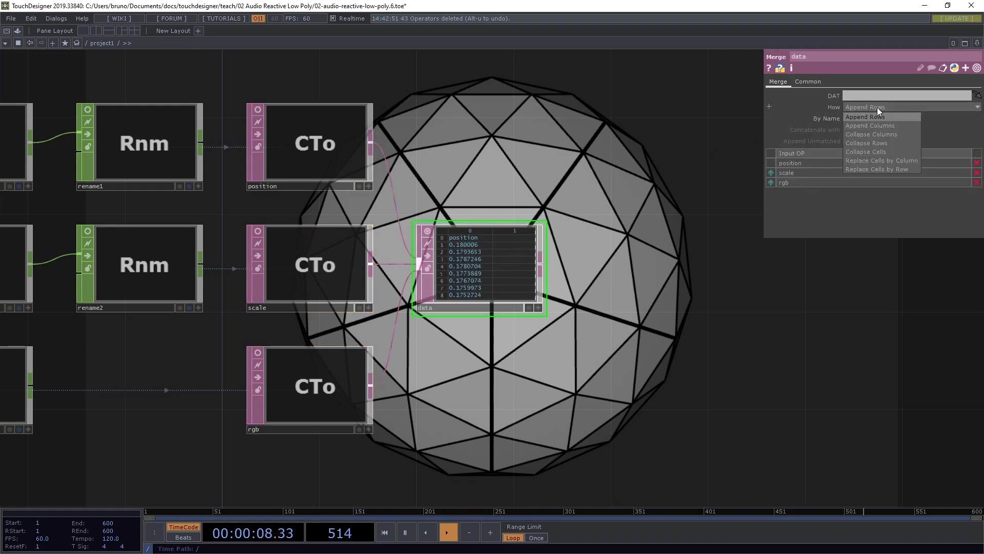
pyautogui.click(878, 125)
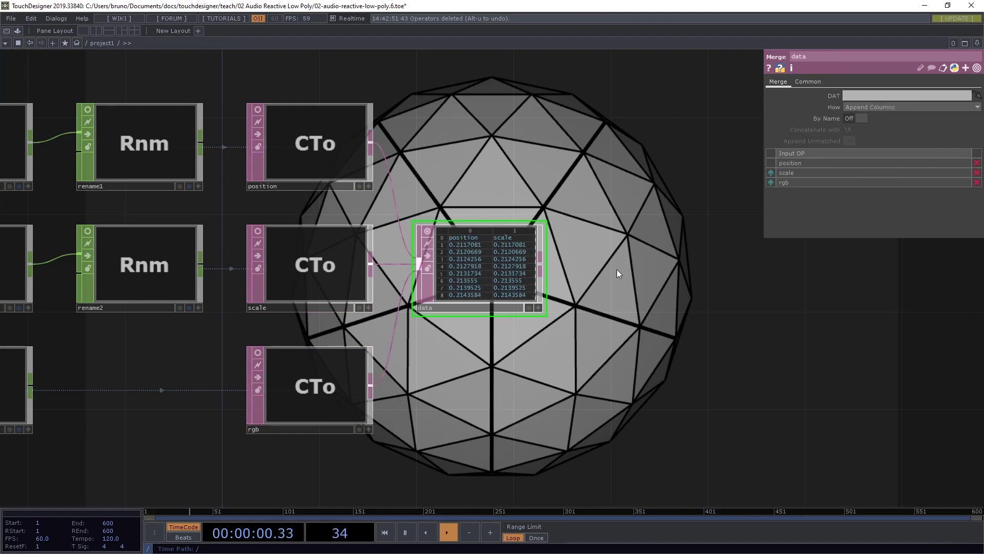
# Hide the table preview inside the data node
pyautogui.scroll(3, 617, 269)
pyautogui.scroll(2, 617, 270)
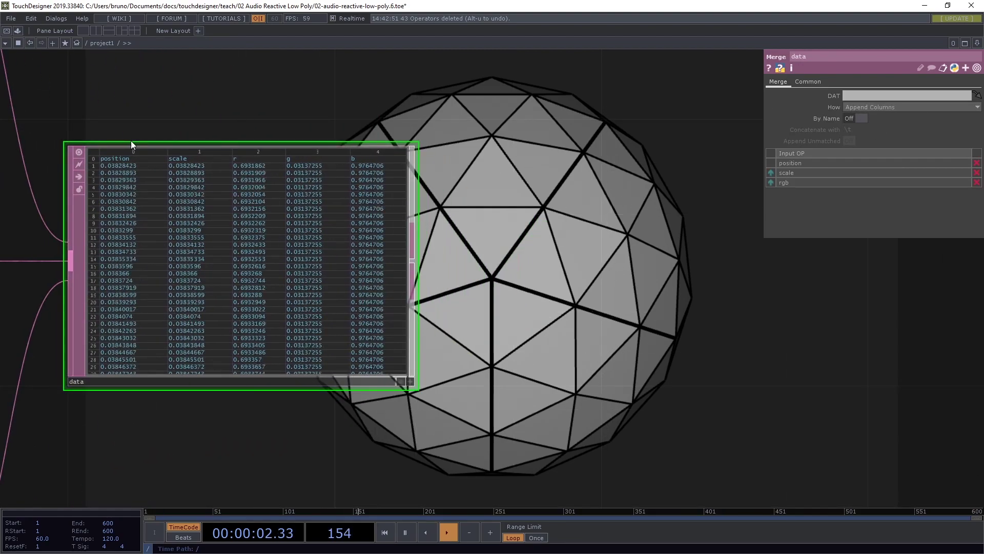
pyautogui.scroll(-5, 456, 167)
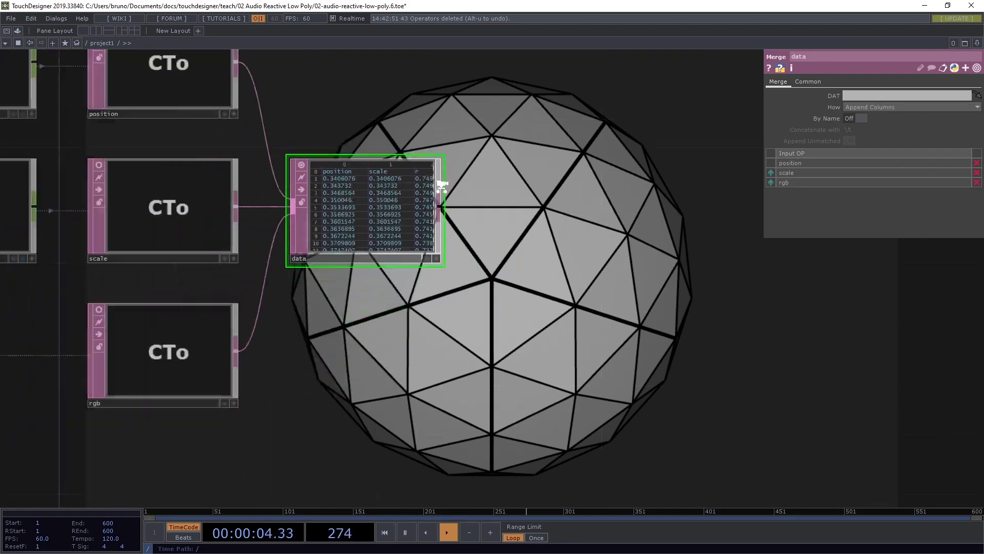
pyautogui.click(330, 166)
pyautogui.scroll(-5, 382, 129)
pyautogui.moveTo(426, 131); pyautogui.dragTo(461, 327)
pyautogui.scroll(-2, 496, 208)
# Pan out to the render chain and select the primitive1 SOP to show its parameters
pyautogui.moveTo(487, 205); pyautogui.dragTo(465, 207)
pyautogui.scroll(-3, 444, 223)
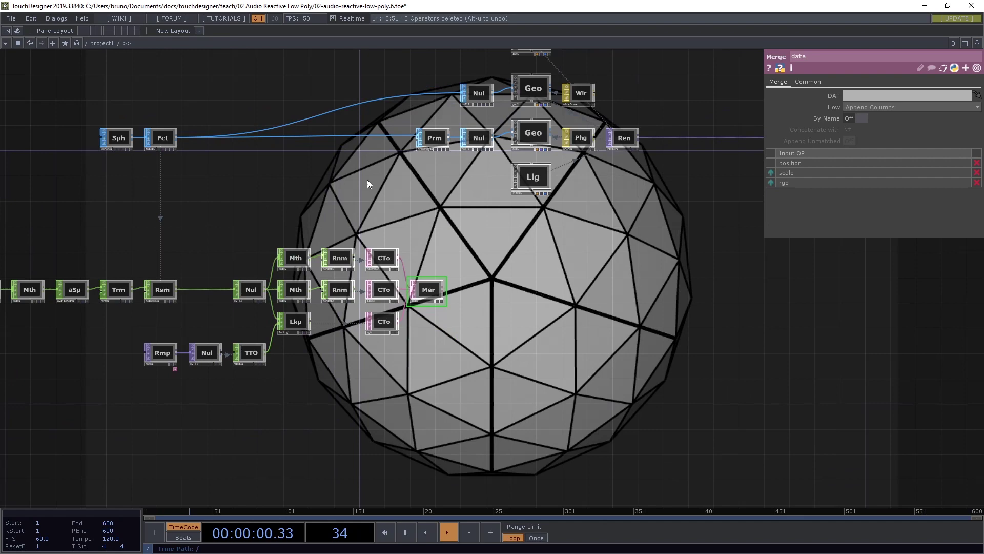
pyautogui.scroll(-3, 90, 150)
pyautogui.moveTo(37, 121); pyautogui.dragTo(377, 381)
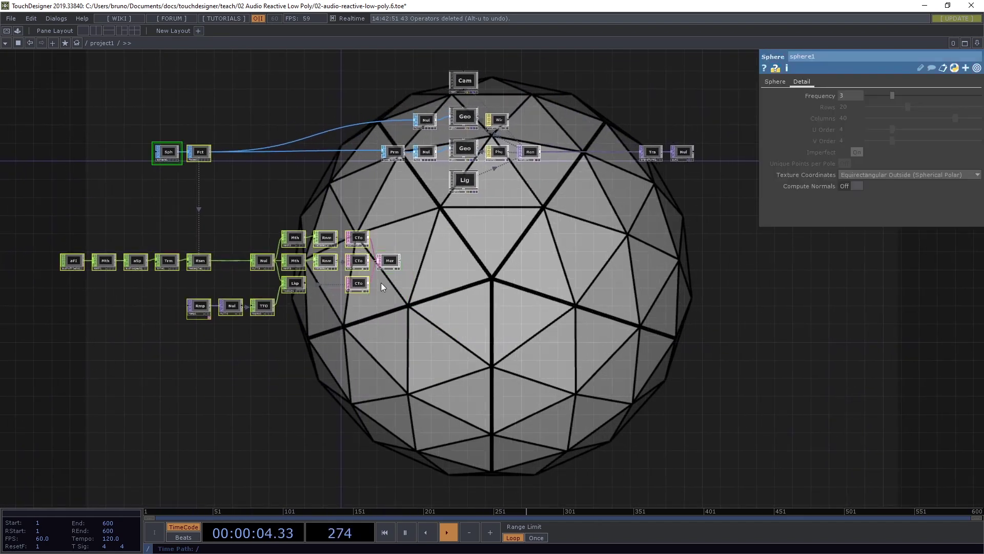
pyautogui.scroll(3, 388, 264)
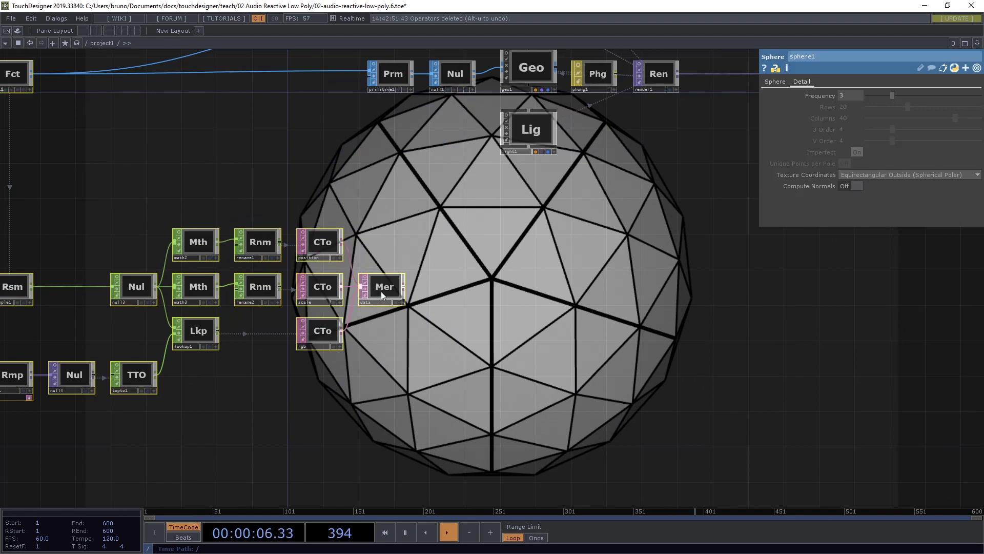
pyautogui.click(395, 232)
pyautogui.moveTo(401, 213); pyautogui.dragTo(402, 275)
pyautogui.click(397, 139)
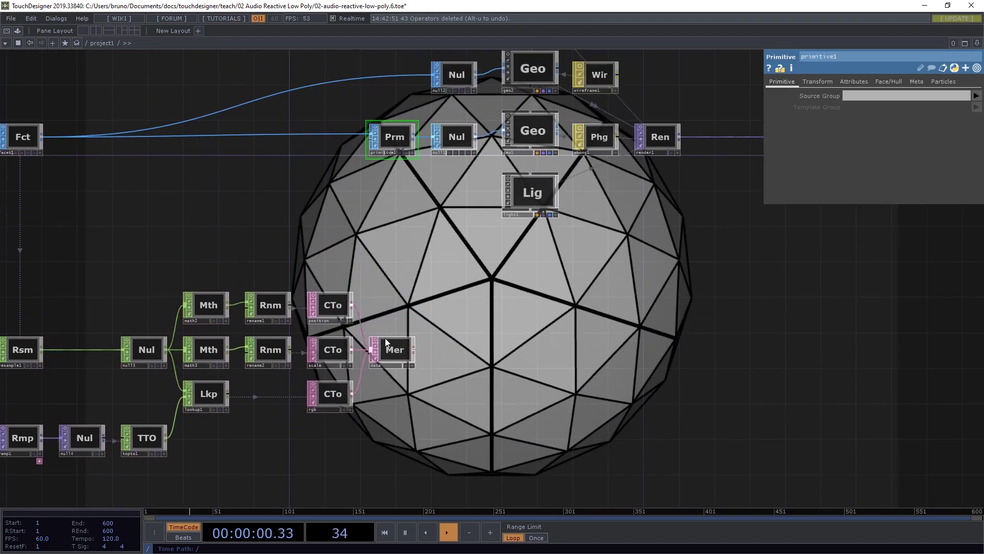
pyautogui.scroll(2, 402, 199)
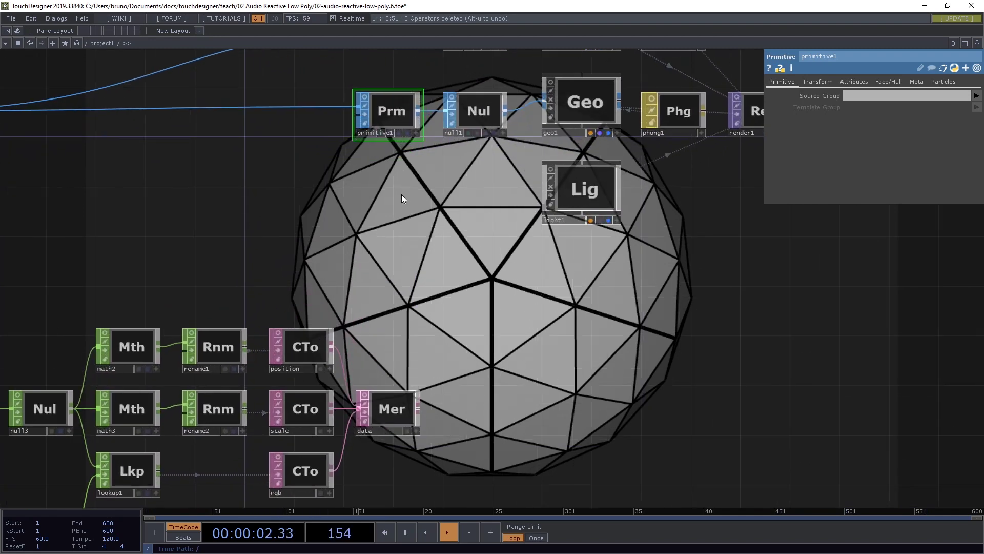
# On primitive1's Transform page, switch Do Transformation On and expand Scale into sx, sy, sz
pyautogui.moveTo(402, 196); pyautogui.dragTo(394, 284)
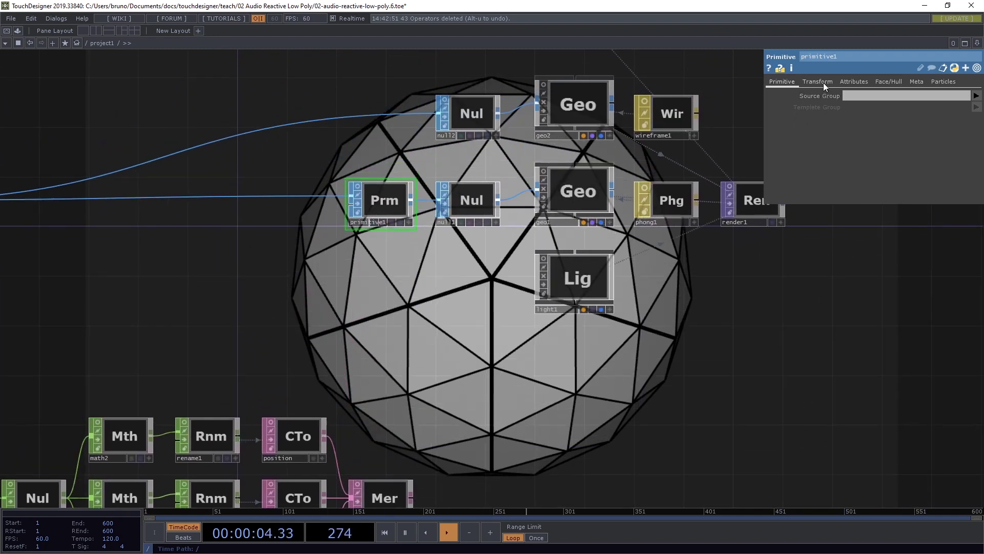
pyautogui.click(823, 82)
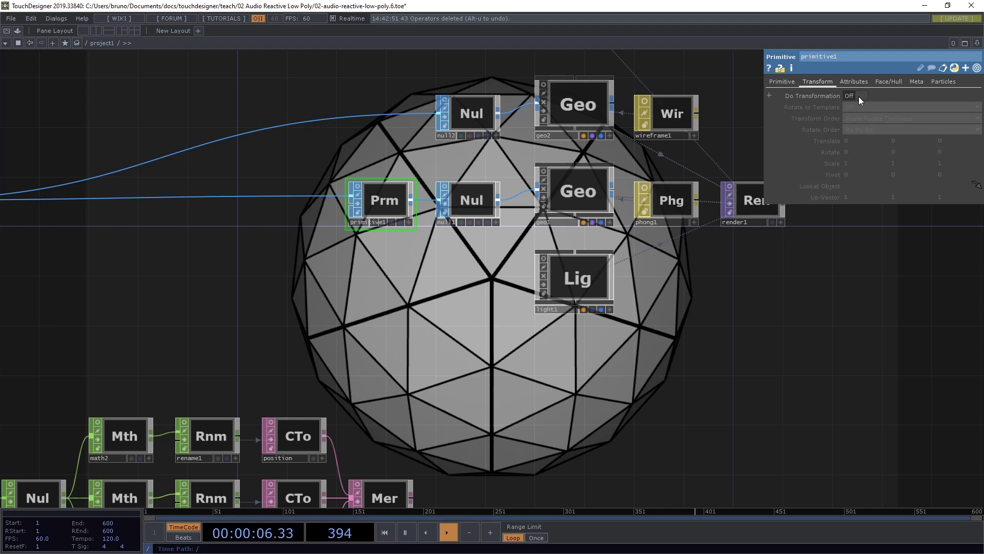
pyautogui.click(859, 96)
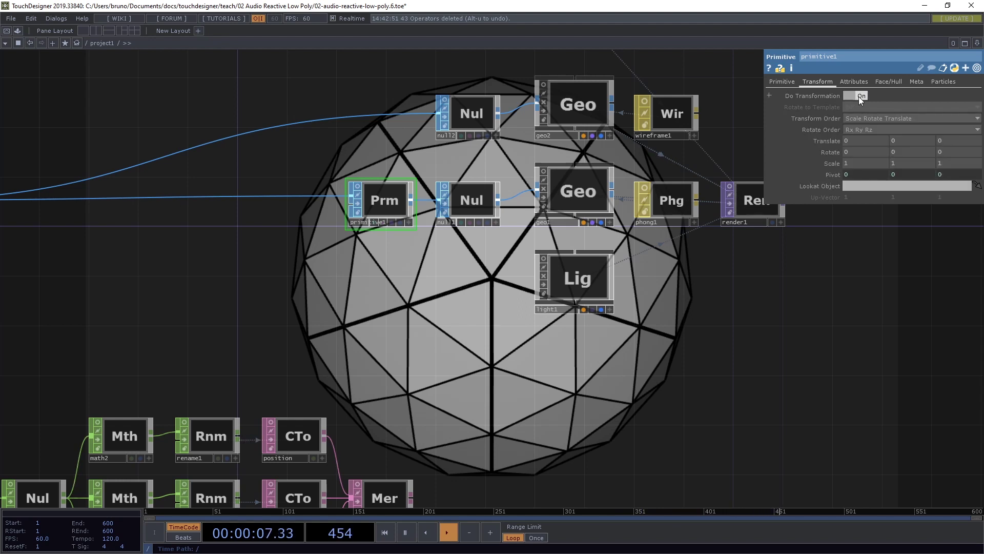
pyautogui.click(810, 166)
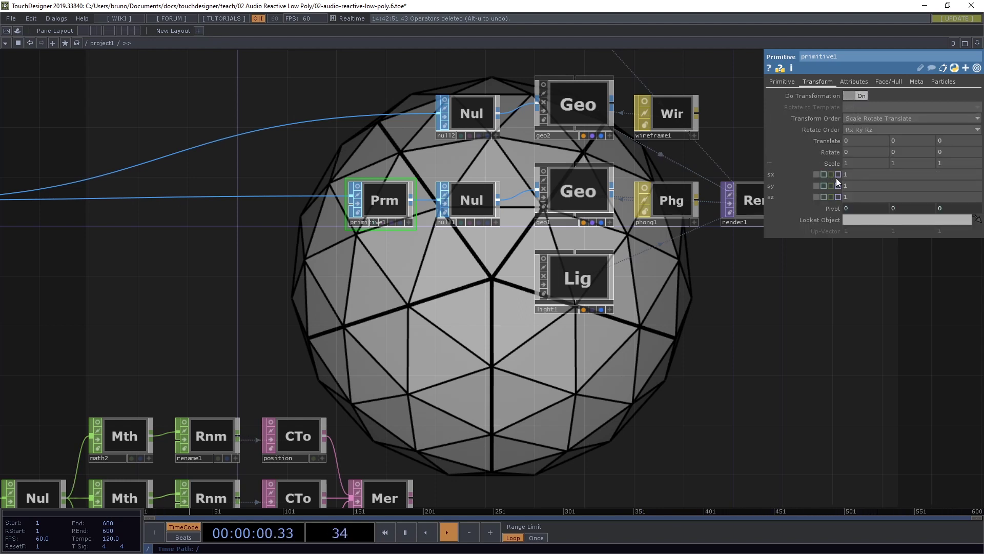
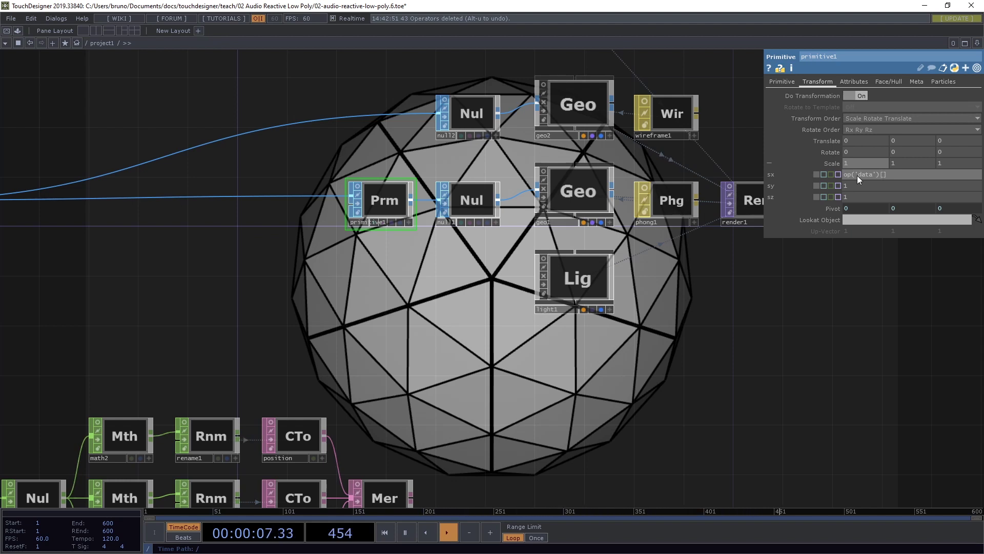
# Set primitive1's sx to op('data')[me.inputPrim.index + 1, 'scale']
pyautogui.write("me.inputPrim.index, 'scale'")
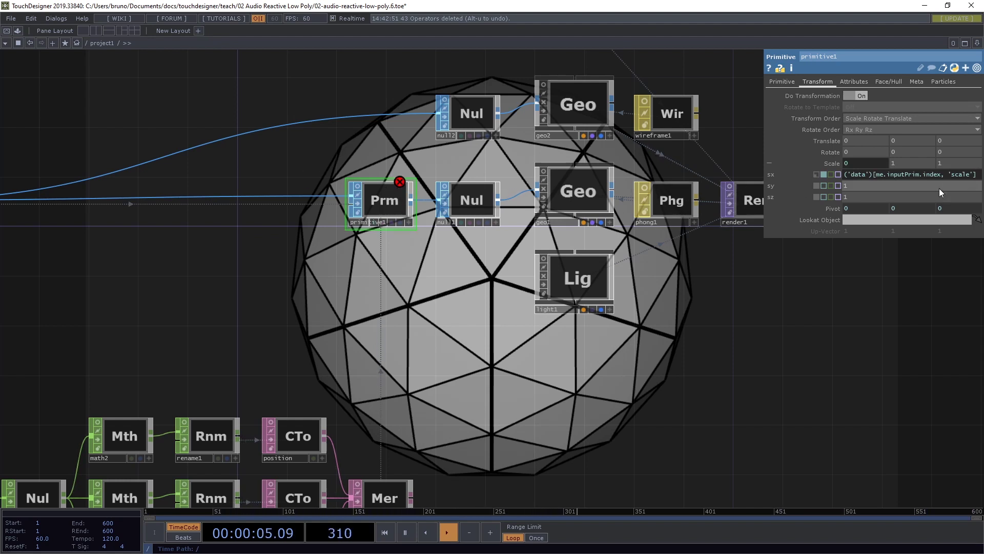
pyautogui.moveTo(924, 175)
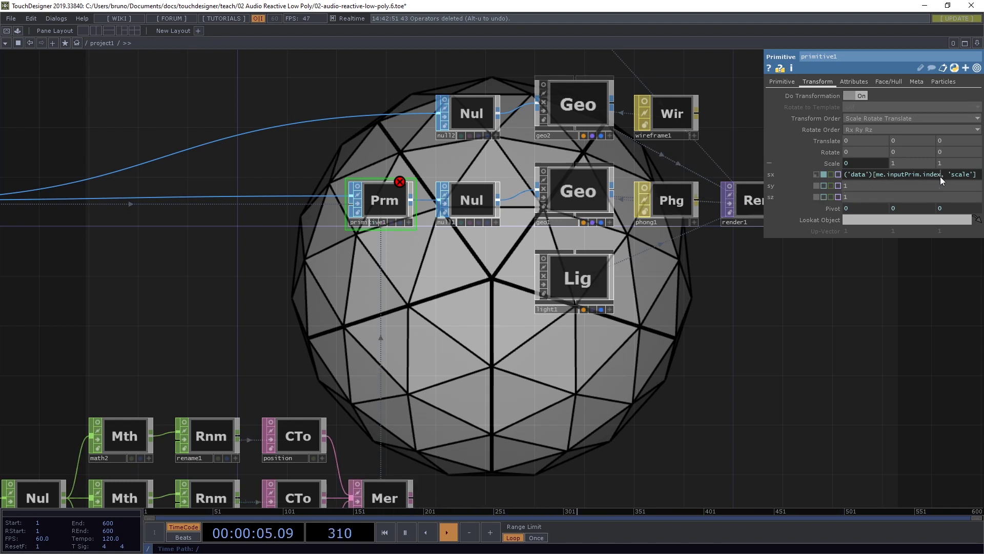
pyautogui.write('+ 1')
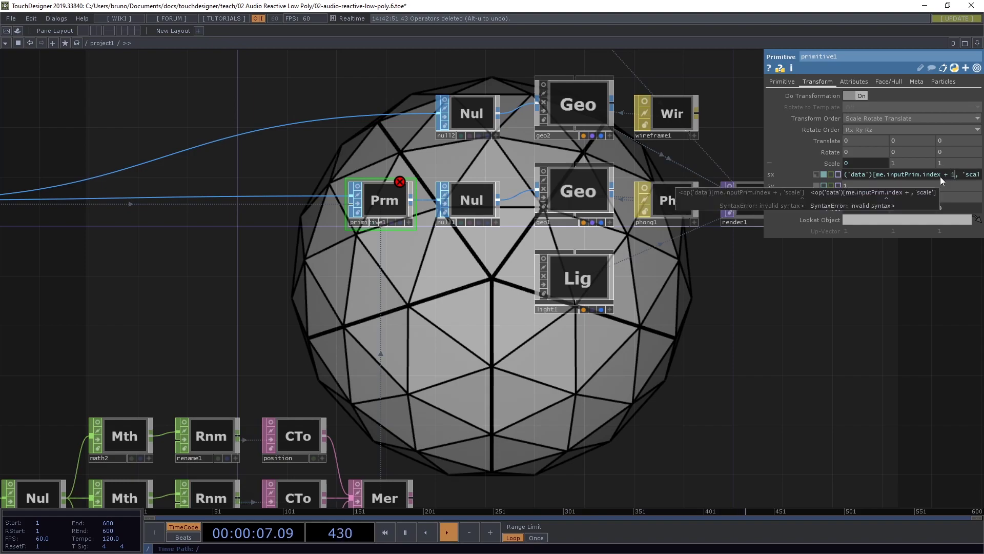
pyautogui.press('Return')
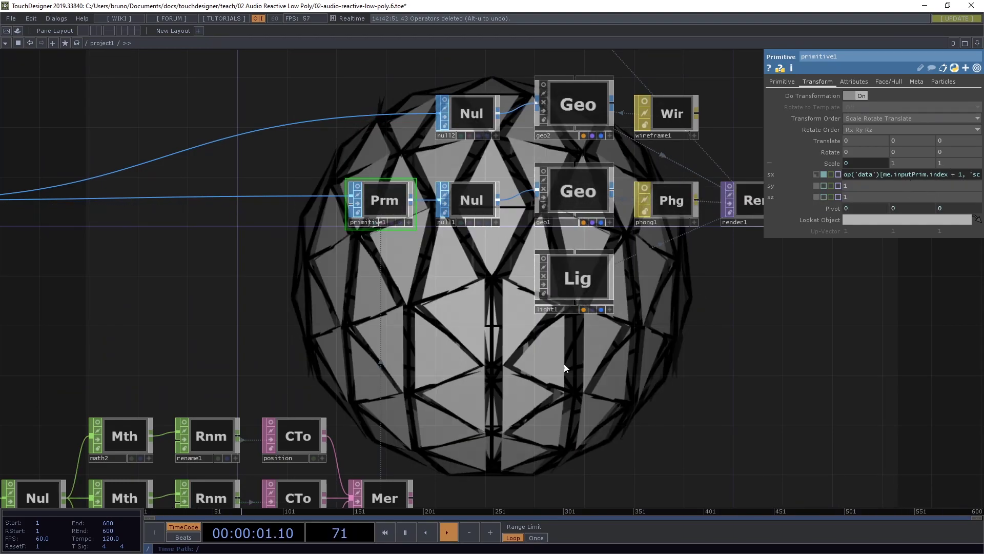
# Copy the same scale expression into sy and sz
pyautogui.click(896, 173)
pyautogui.hotkey('ctrl', 'c')
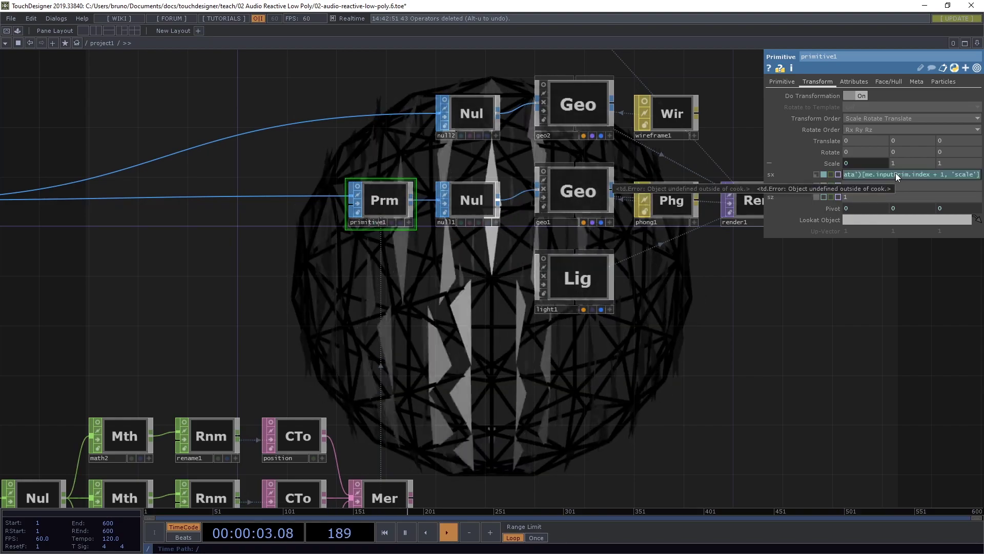
pyautogui.click(902, 185)
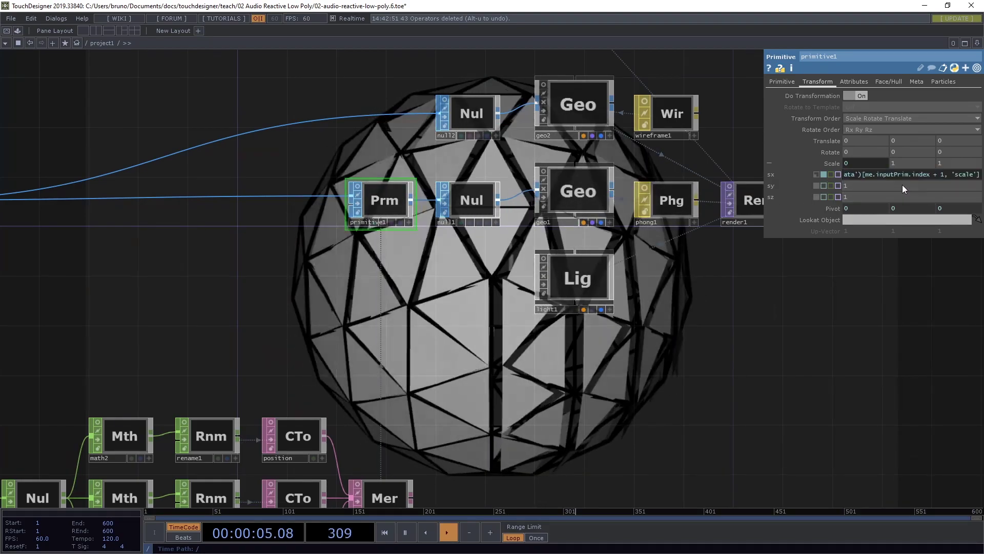
pyautogui.click(902, 186)
pyautogui.hotkey('ctrl', 'v')
pyautogui.press('Return')
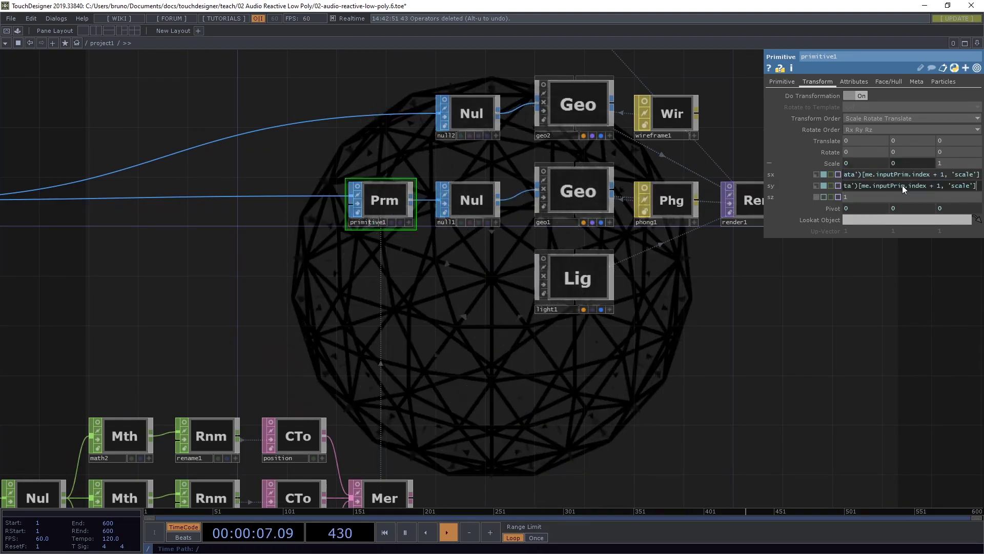
pyautogui.click(887, 199)
pyautogui.hotkey('ctrl', 'v')
pyautogui.press('Return')
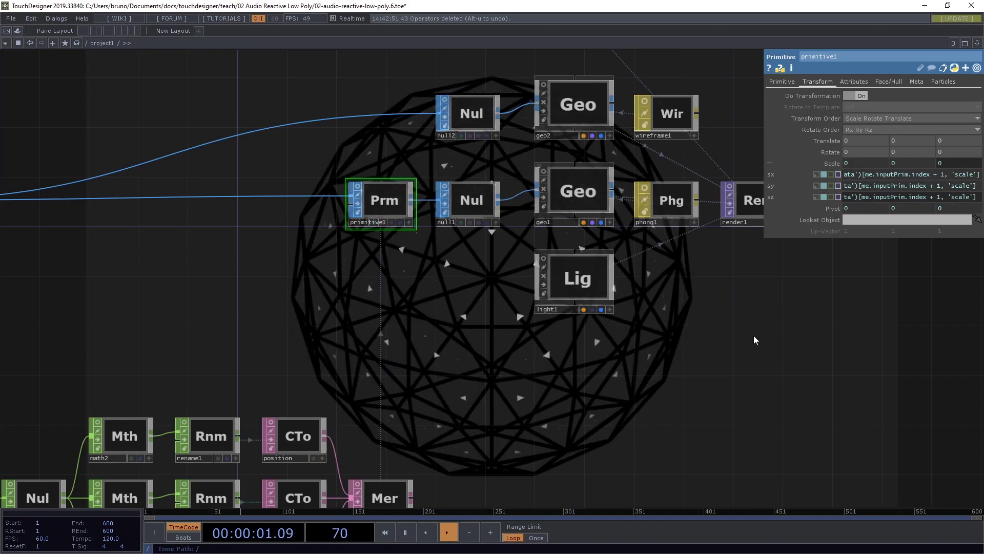
# Set render1's Cull Face to Back Faces on its Advanced page
pyautogui.moveTo(710, 329); pyautogui.dragTo(504, 359)
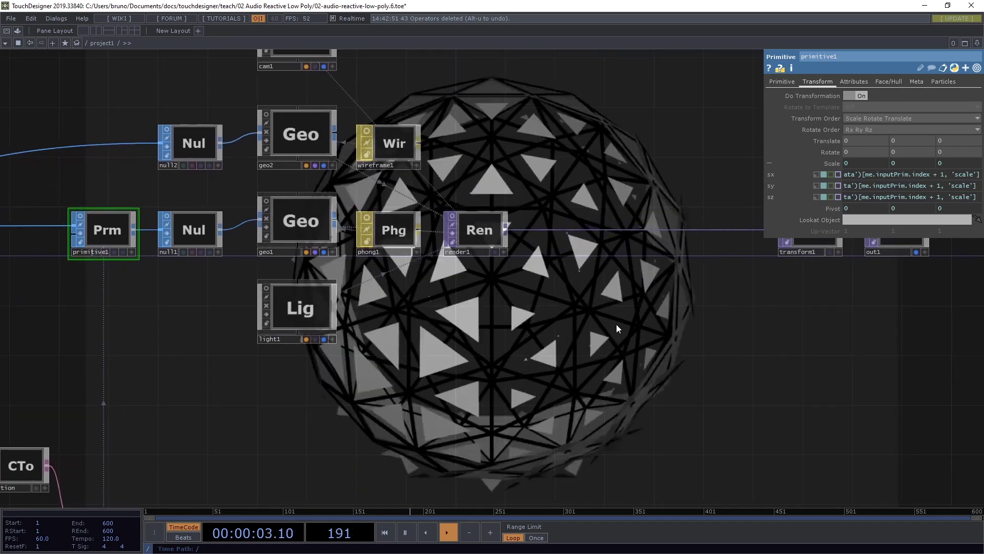
pyautogui.moveTo(556, 288); pyautogui.dragTo(514, 313)
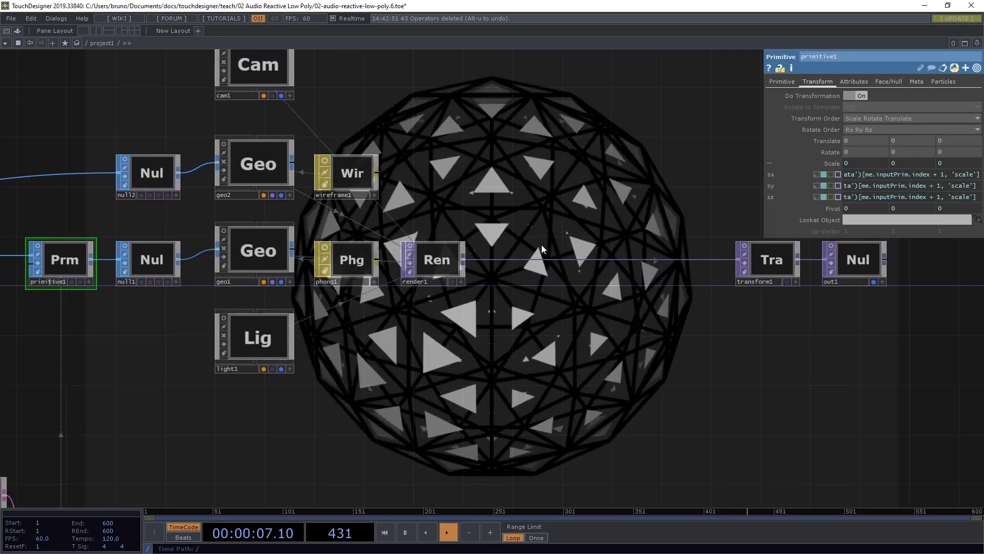
pyautogui.scroll(3, 542, 244)
pyautogui.scroll(3, 336, 285)
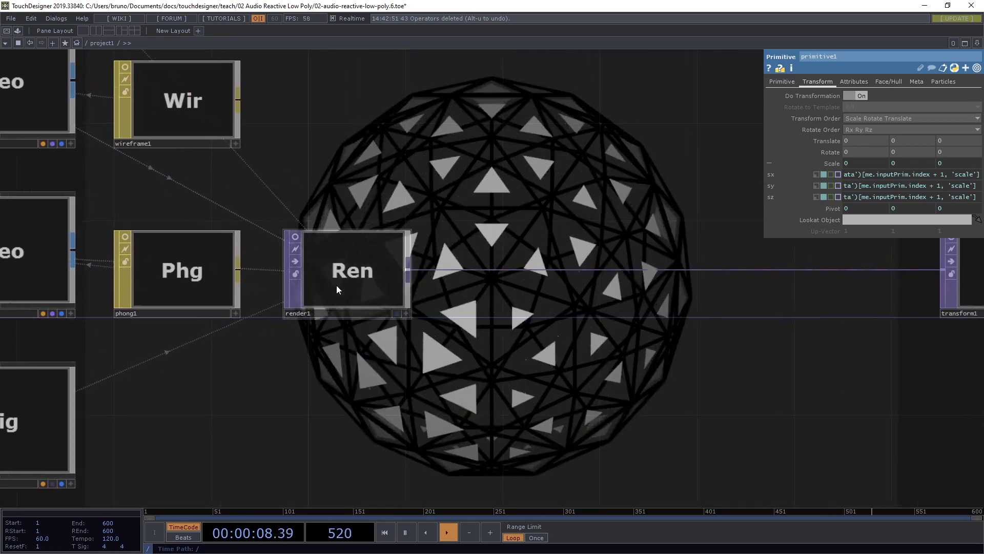
pyautogui.click(351, 253)
pyautogui.click(802, 83)
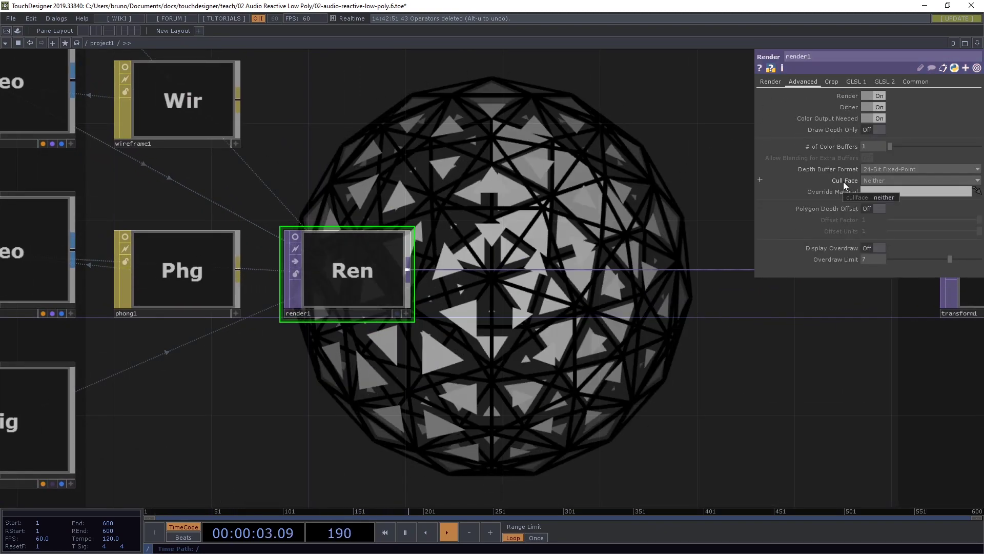
pyautogui.click(882, 180)
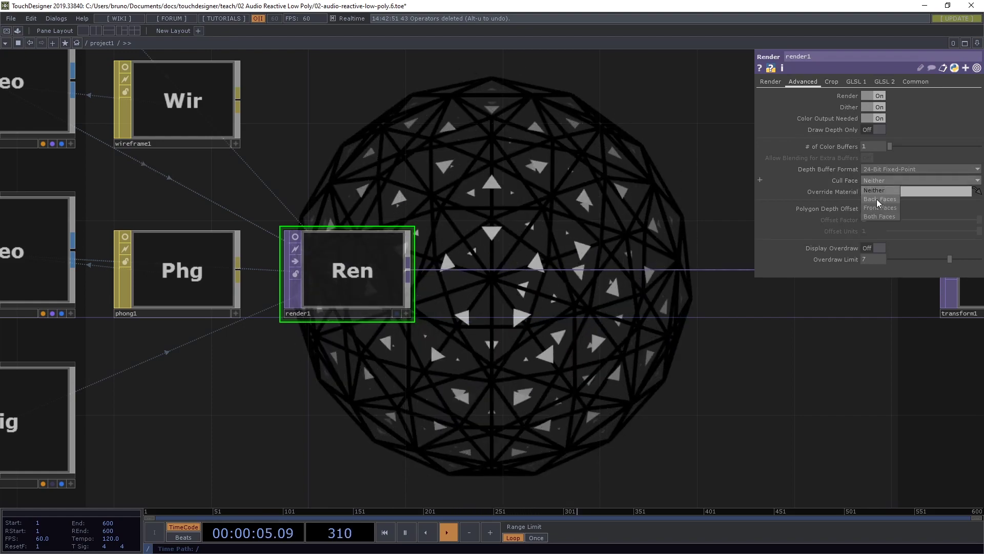
pyautogui.click(877, 201)
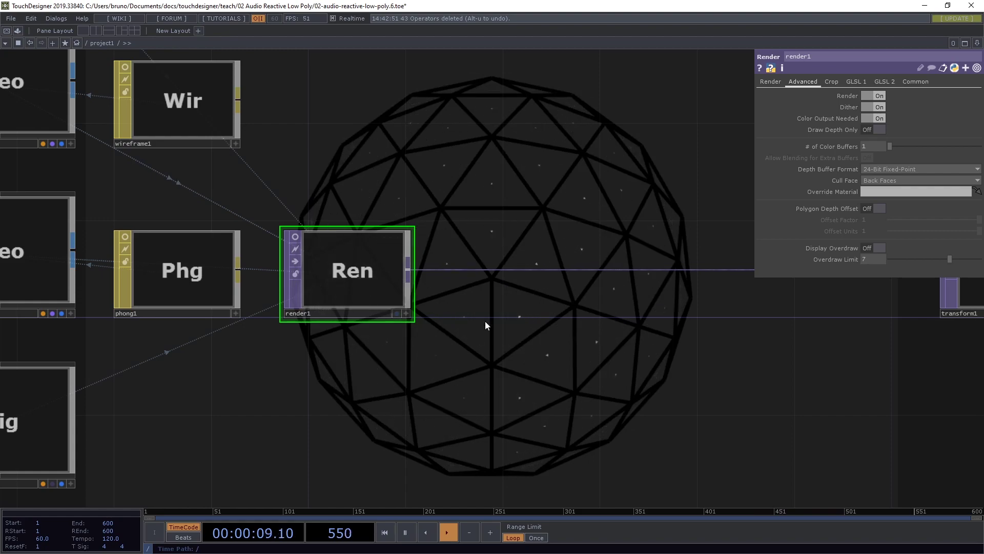
# Zoom back out and frame the primitive and data nodes together
pyautogui.scroll(-2, 487, 322)
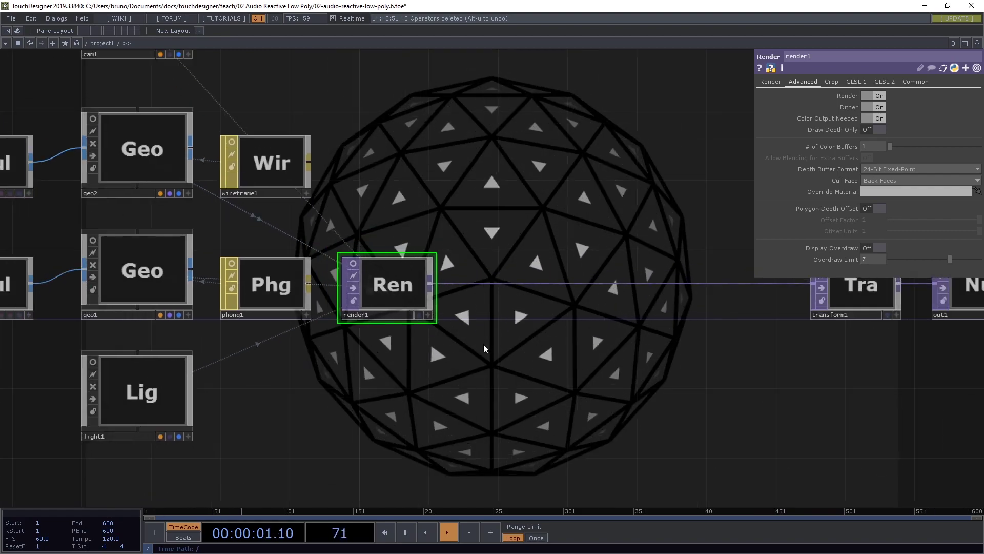
pyautogui.scroll(-3, 484, 344)
pyautogui.moveTo(392, 439); pyautogui.dragTo(607, 326)
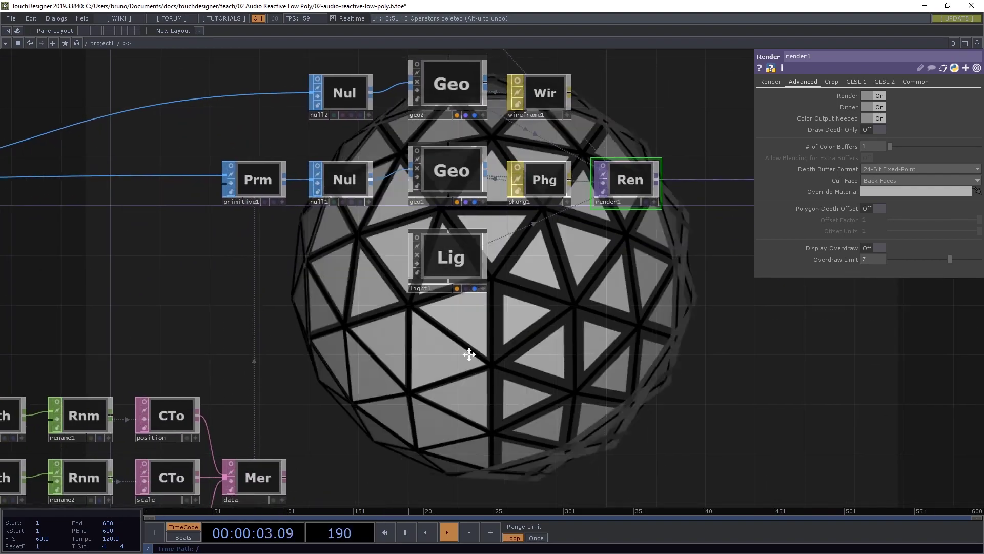
pyautogui.moveTo(469, 354); pyautogui.dragTo(519, 318)
pyautogui.moveTo(495, 328); pyautogui.dragTo(484, 373)
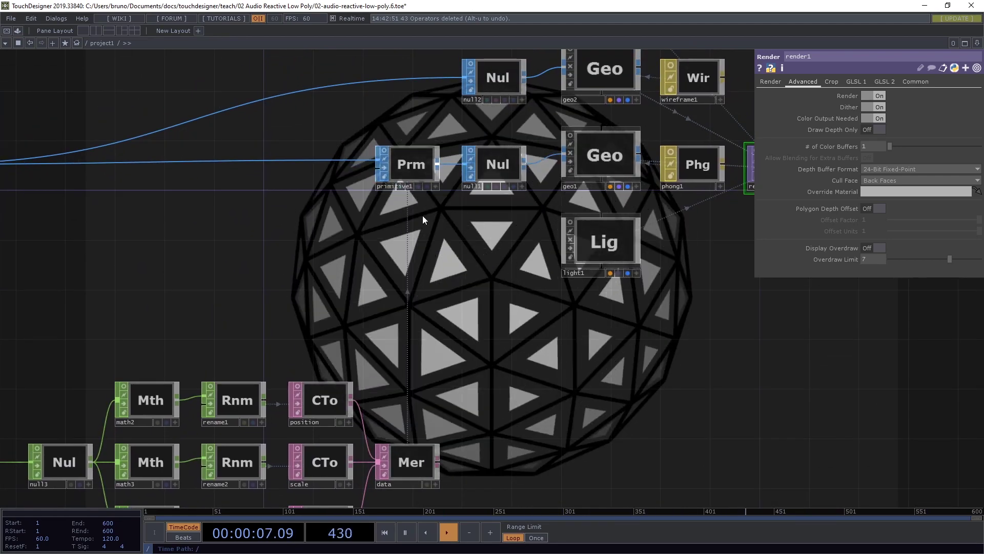
# Add per-primitive colour on primitive1's Attributes page and expand it into r, g, b
pyautogui.click(413, 165)
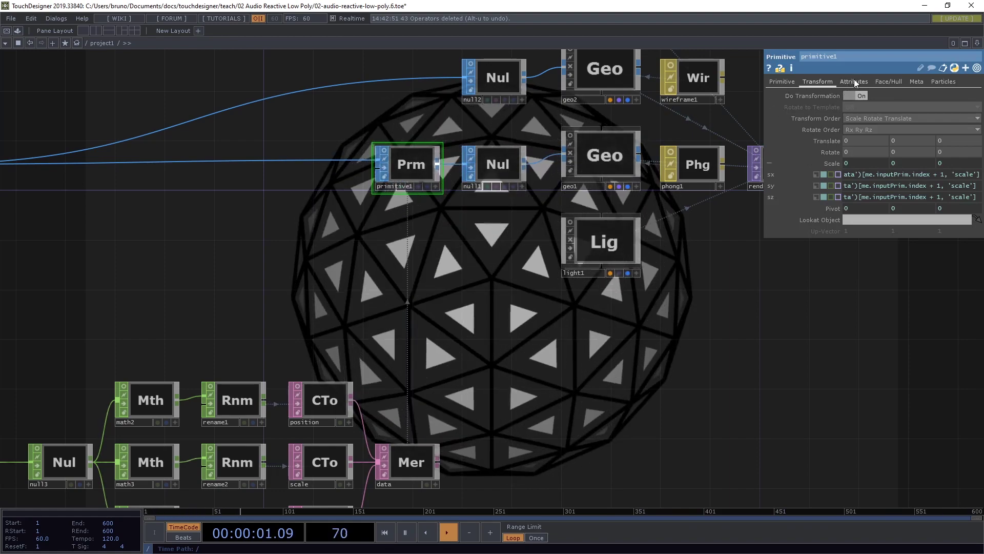
pyautogui.click(857, 80)
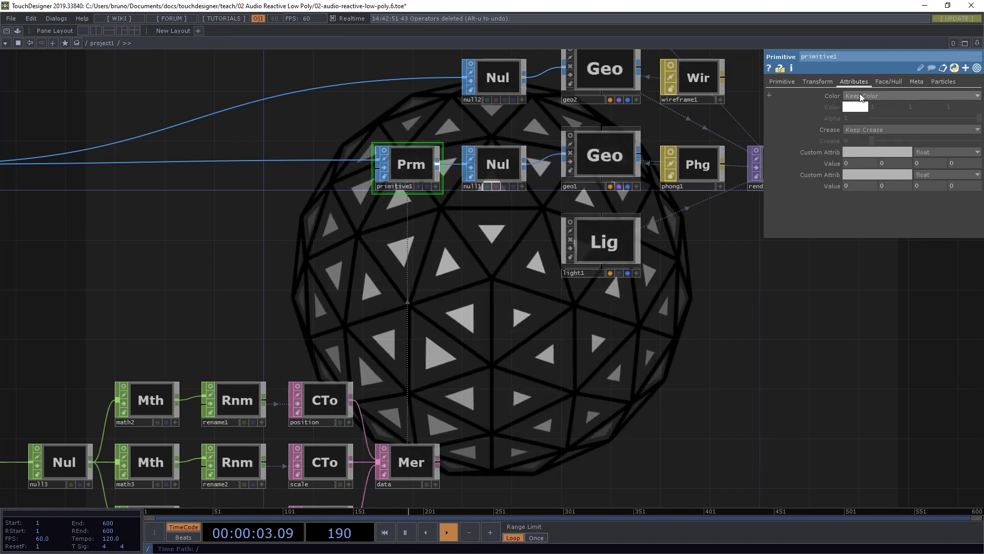
pyautogui.click(861, 97)
pyautogui.click(866, 109)
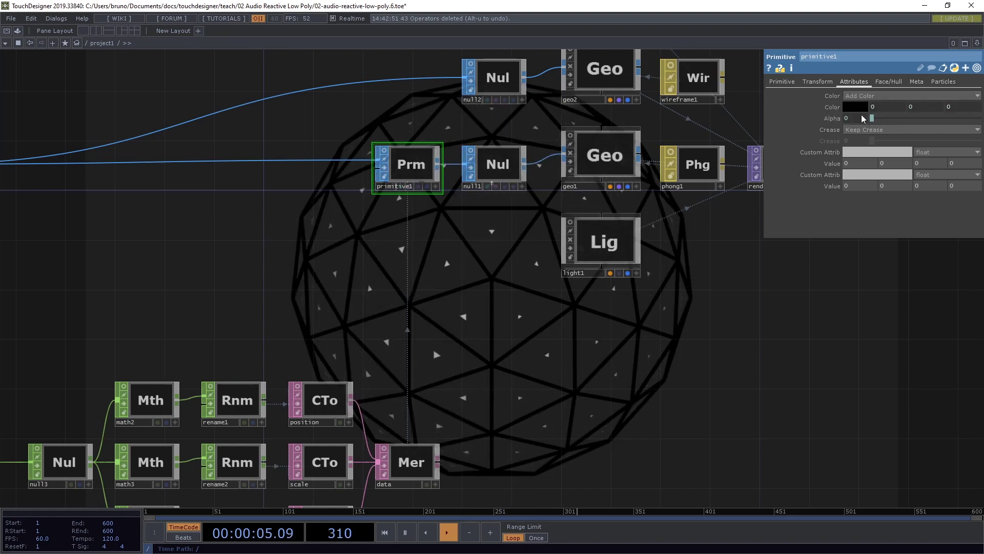
pyautogui.click(810, 106)
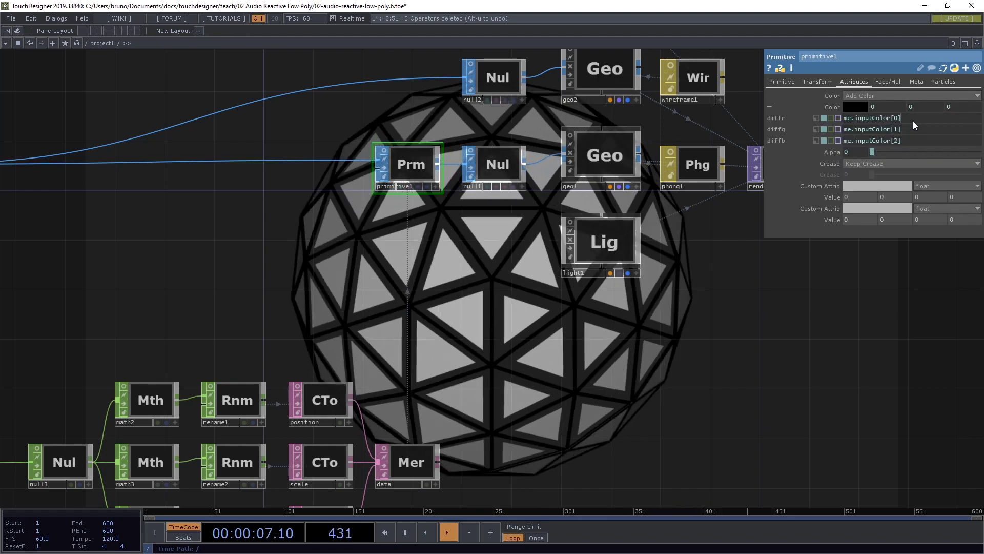
# Set diffuse red to op('data')[me.inputPrim.index + 1, 'r']
pyautogui.hotkey('ctrl', 'a')
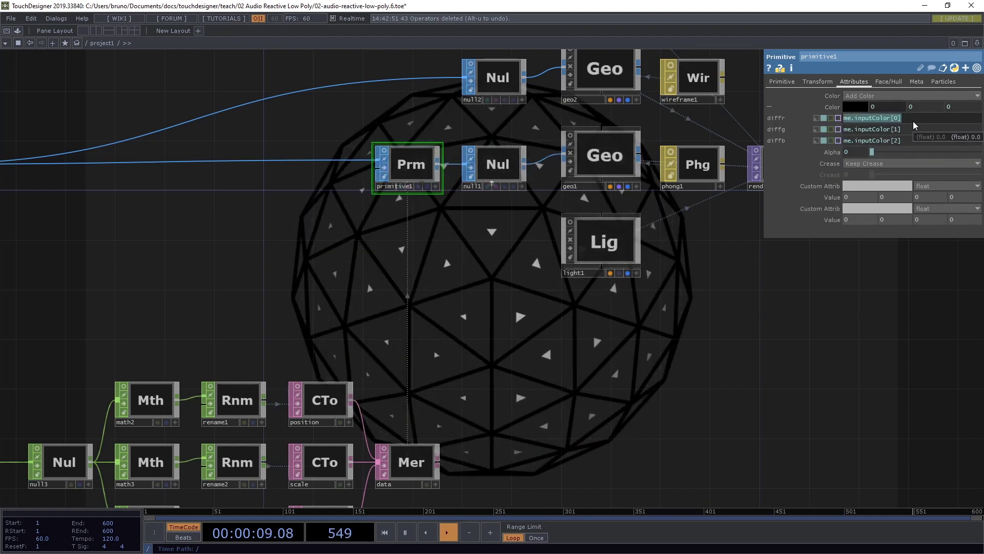
pyautogui.write("op('data')[me.inputPrim.index + 1, 'scale']")
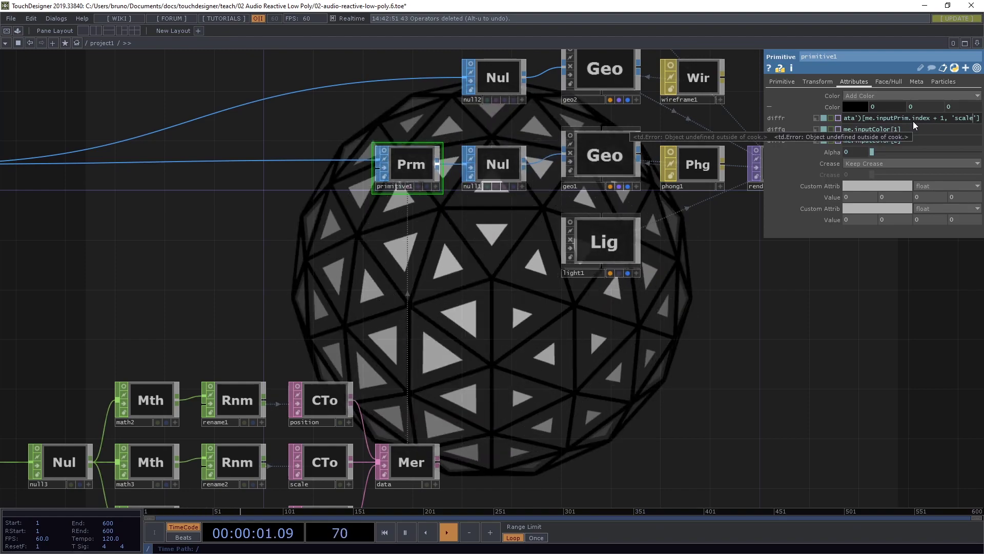
pyautogui.hotkey('shift', 'Left')
pyautogui.hotkey('shift', 'Left')
pyautogui.hotkey('shift', 'Left')
pyautogui.hotkey('shift', 'Left')
pyautogui.hotkey('shift', 'Left')
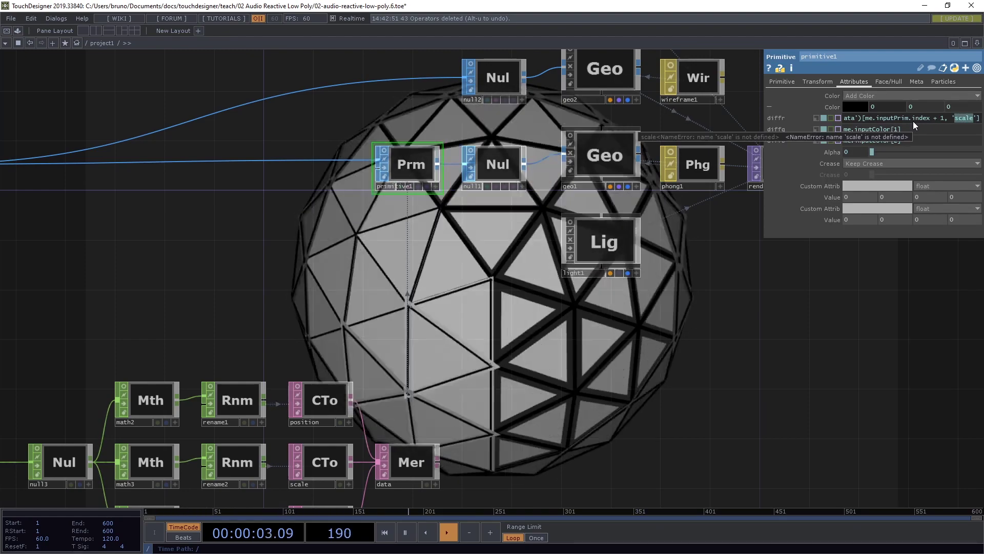
pyautogui.write('r')
pyautogui.press('Return')
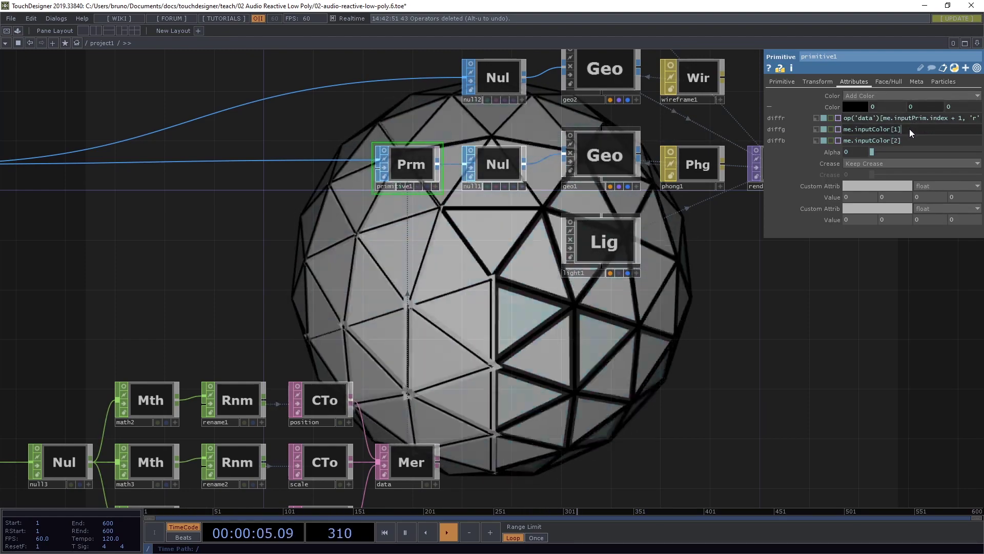
# Set green and blue to the same data lookup using the 'g' and 'b' columns
pyautogui.hotkey('ctrl', 'a')
pyautogui.write("op('data')[me.inputPrim.index + 1, 'scale']")
pyautogui.hotkey('ctrl', 'shift', 'Left')
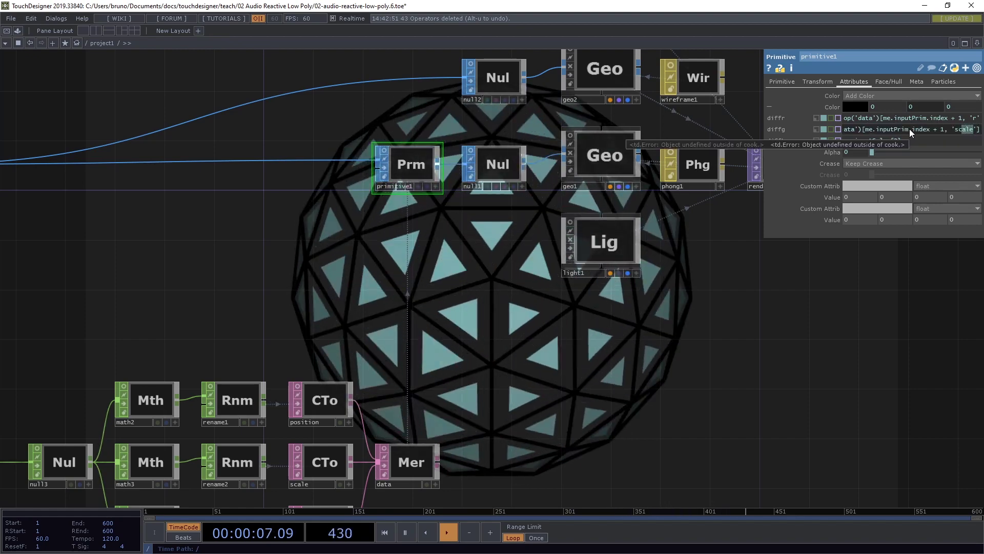
pyautogui.write('g')
pyautogui.press('Return')
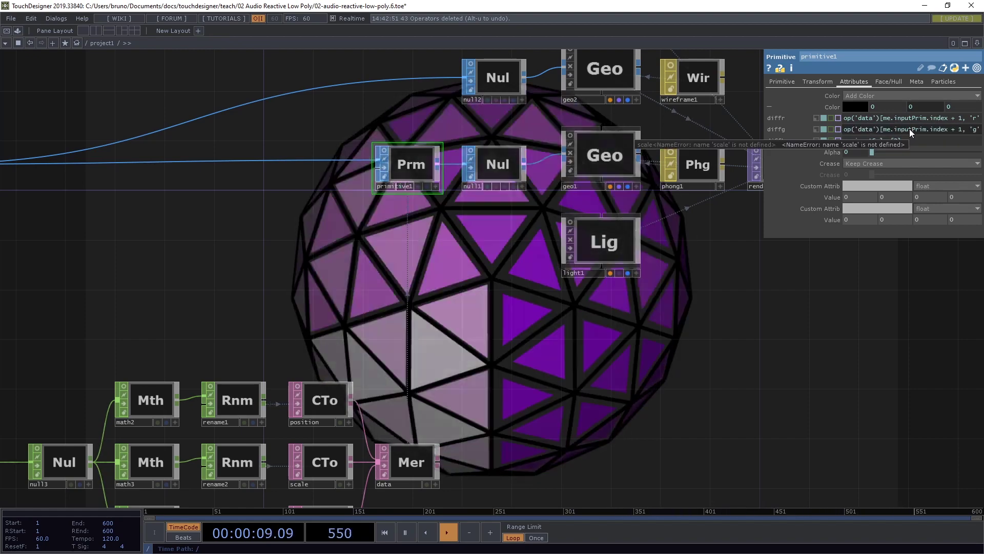
pyautogui.click(918, 139)
pyautogui.hotkey('ctrl', 'a')
pyautogui.write("op('data')[me.inputPrim.index + 1, 'scale']")
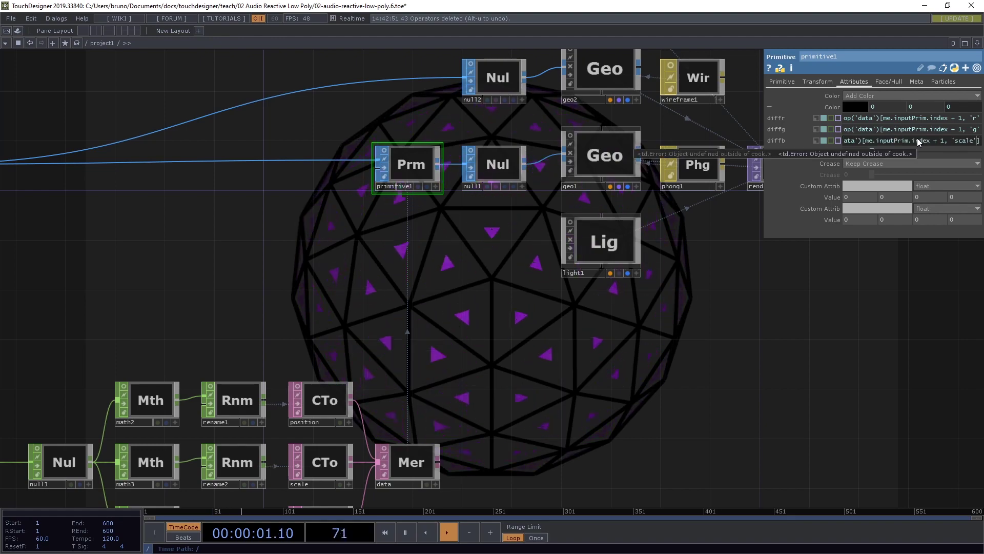
pyautogui.hotkey('ctrl', 'shift', 'Left')
pyautogui.write('b')
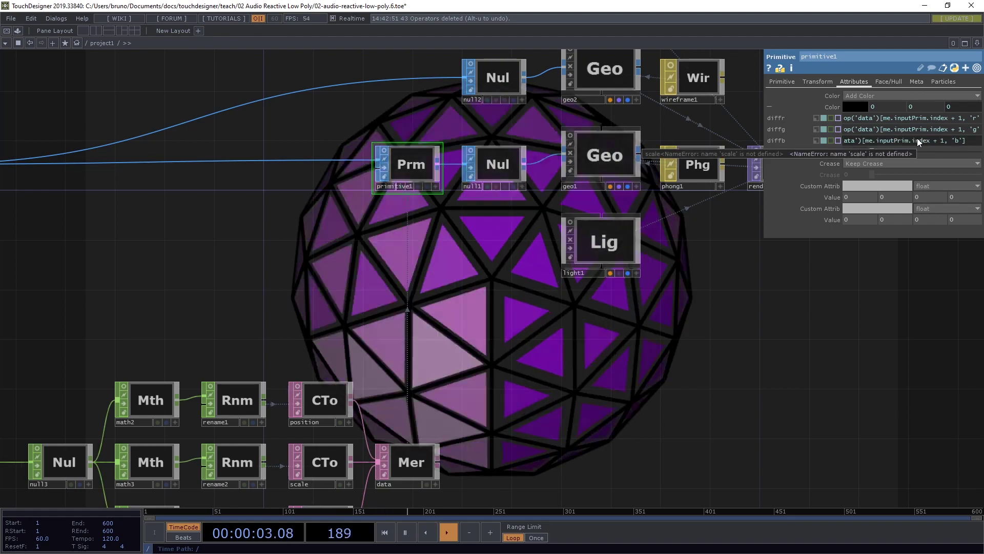
pyautogui.press('Return')
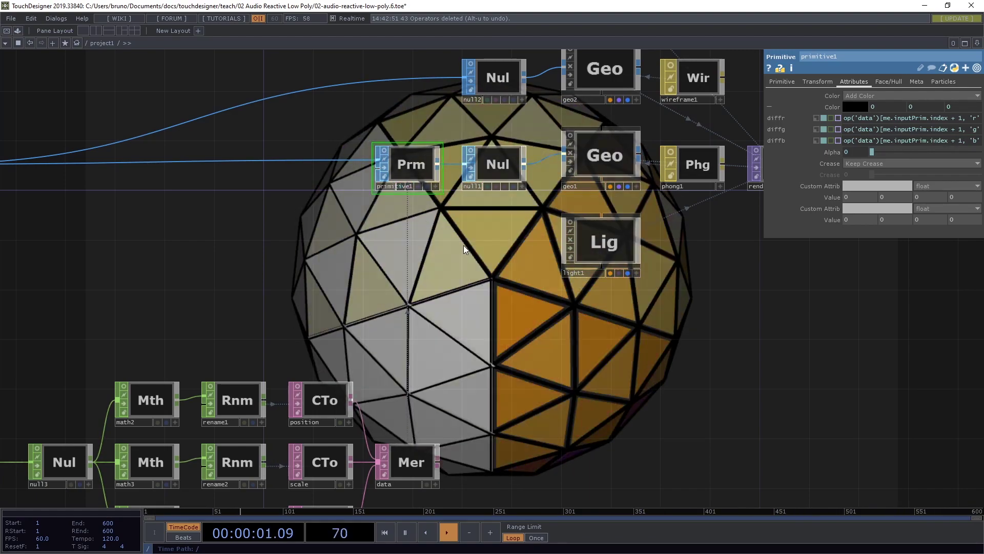
# Expand primitive1's Pivot to px, py, pz using me.inputPrim.center[0], [1], [2]
pyautogui.click(819, 81)
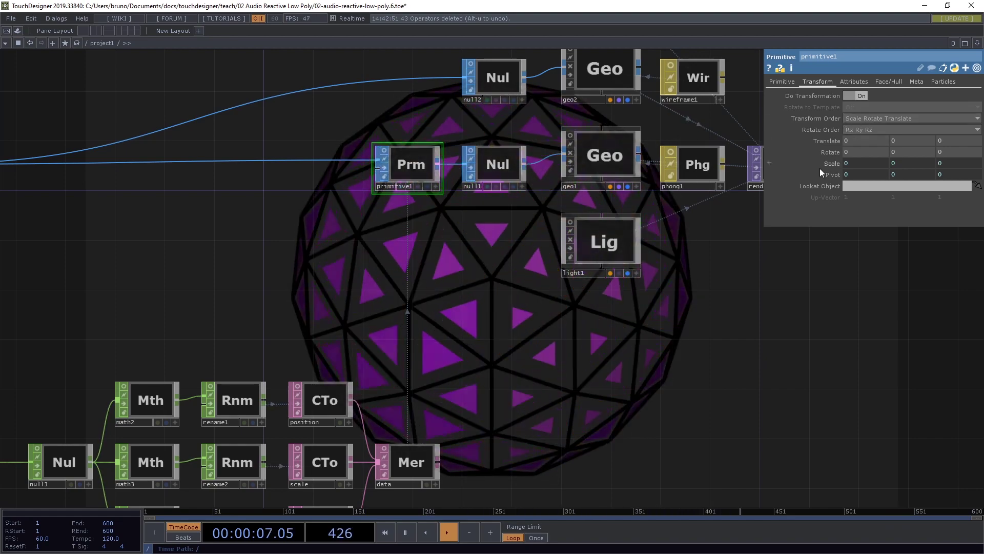
pyautogui.click(822, 174)
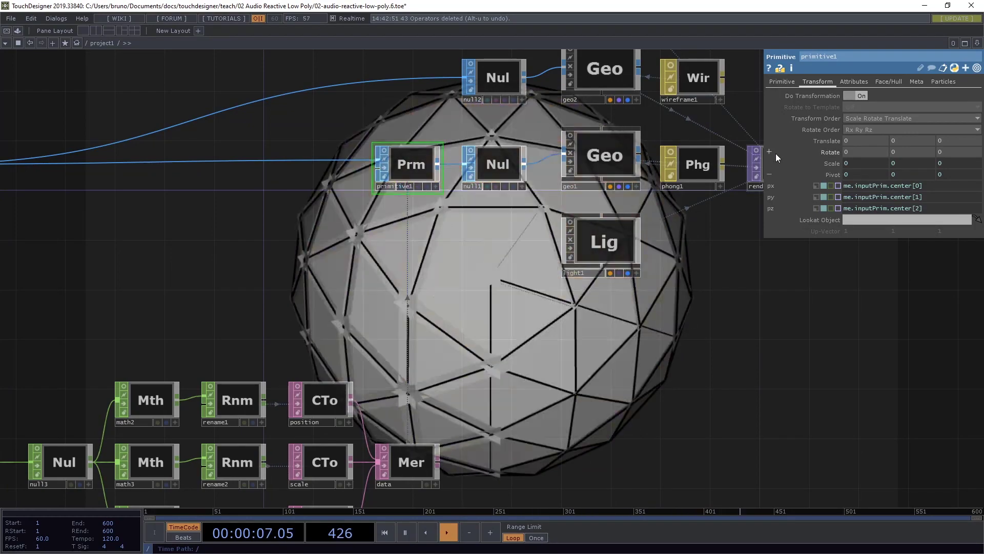
# Set tx to op('data')[me.inputPrim.index + 1, 'position'] * me.par.px
pyautogui.moveTo(763, 134); pyautogui.dragTo(665, 137)
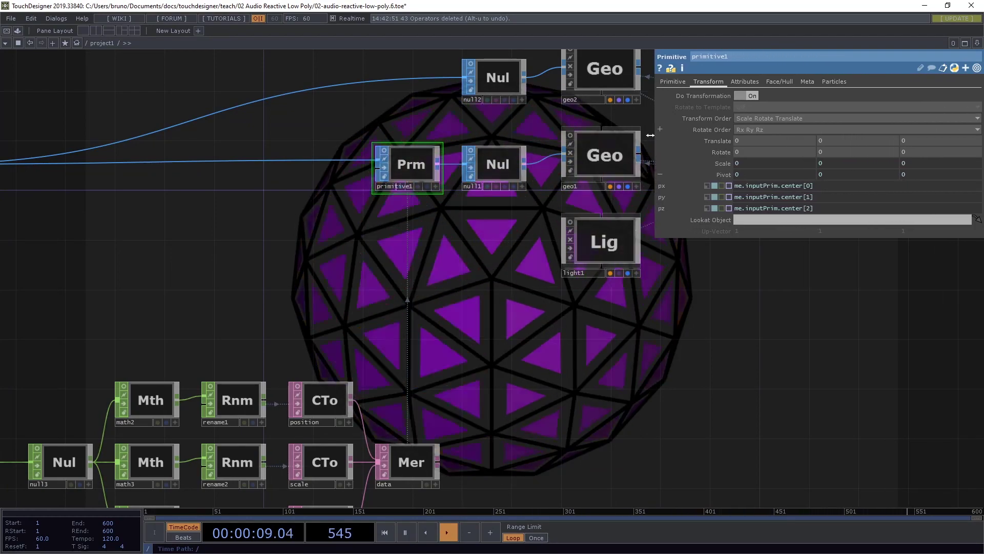
pyautogui.click(666, 140)
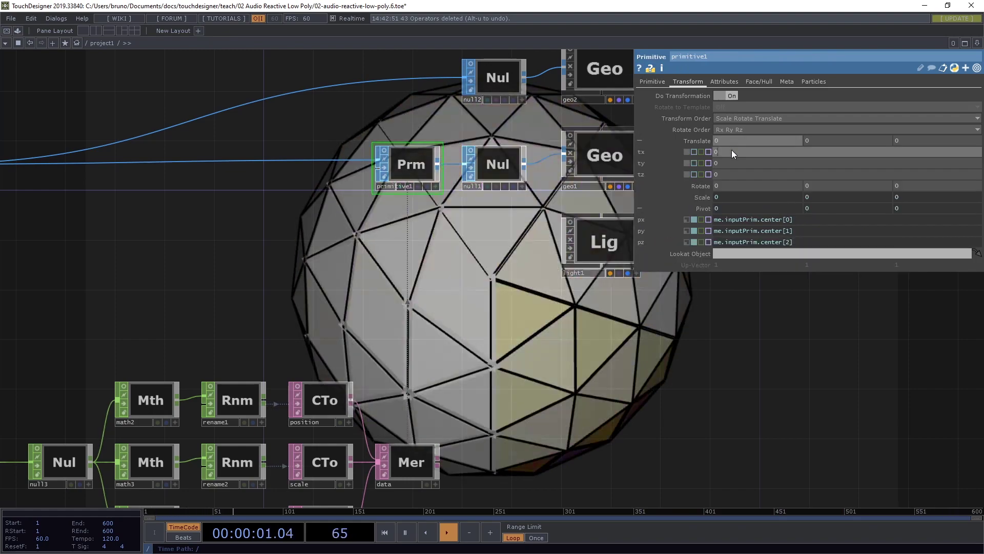
pyautogui.write("op('data')[me.inputPrim.index + 1, 'scale']")
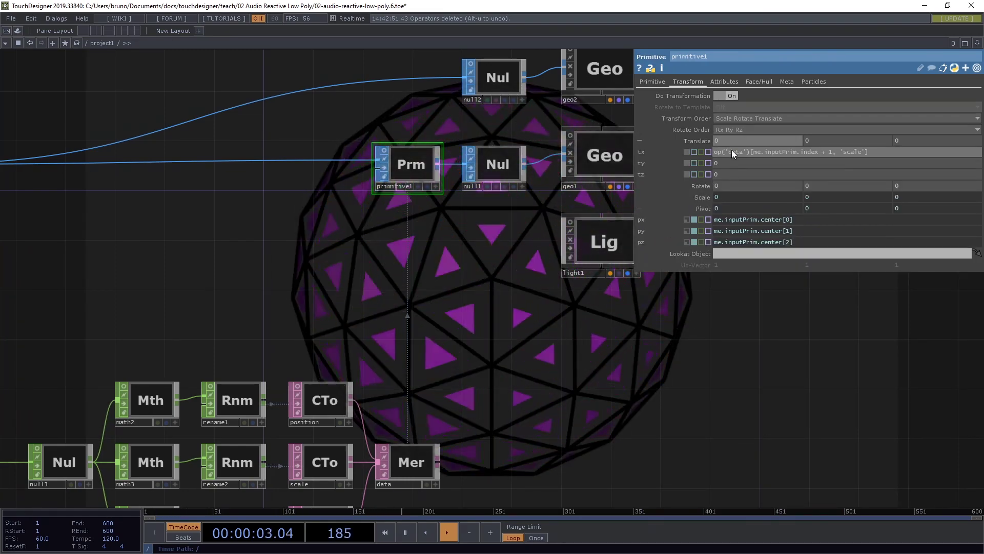
pyautogui.press('Left')
pyautogui.press('Left')
pyautogui.hotkey('shift', 'Left')
pyautogui.hotkey('shift', 'Left')
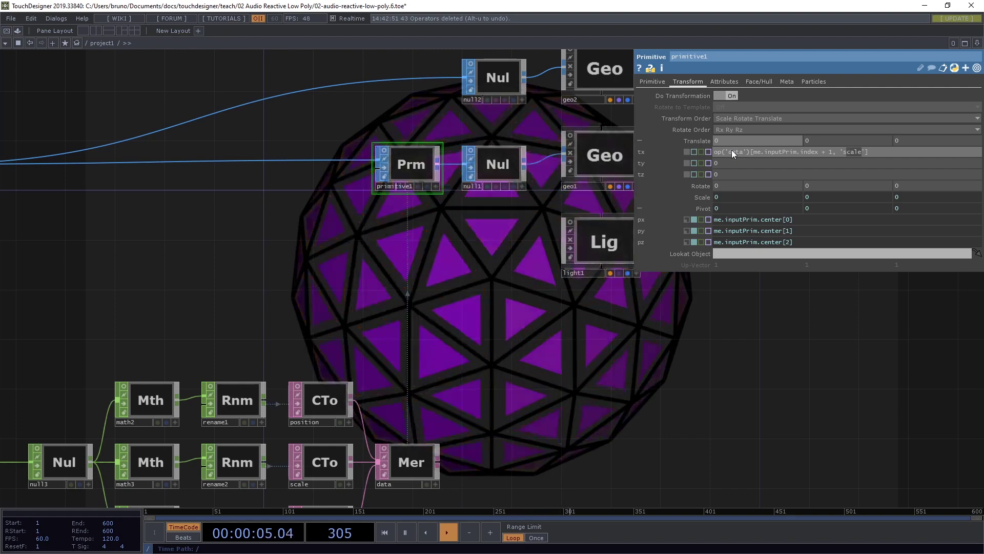
pyautogui.press('BackSpace')
pyautogui.press('BackSpace')
pyautogui.press('BackSpace')
pyautogui.press('BackSpace')
pyautogui.press('BackSpace')
pyautogui.write("position']")
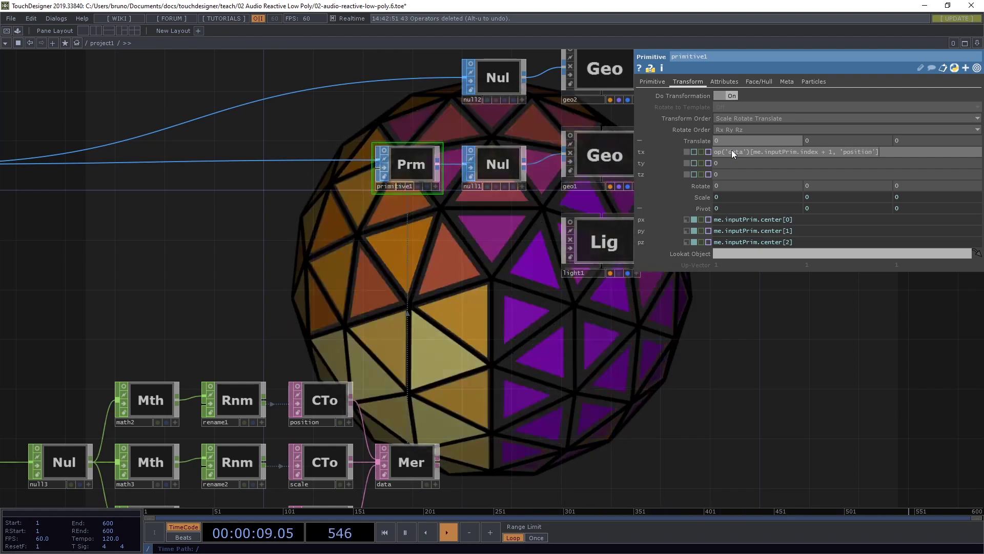
pyautogui.write(' *')
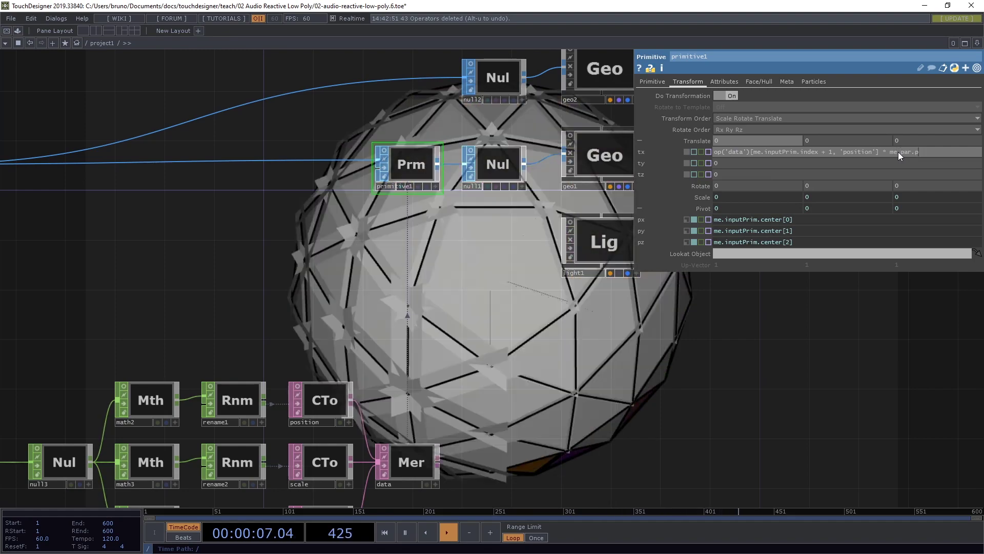
pyautogui.press('Return')
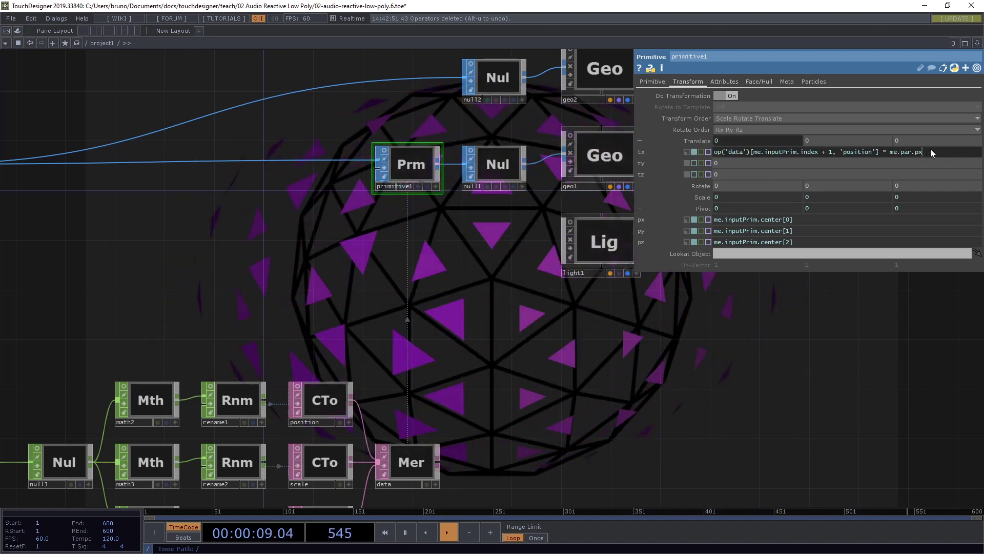
# Give ty and tz the same position expression, multiplied by me.par.py and me.par.pz
pyautogui.press('Return')
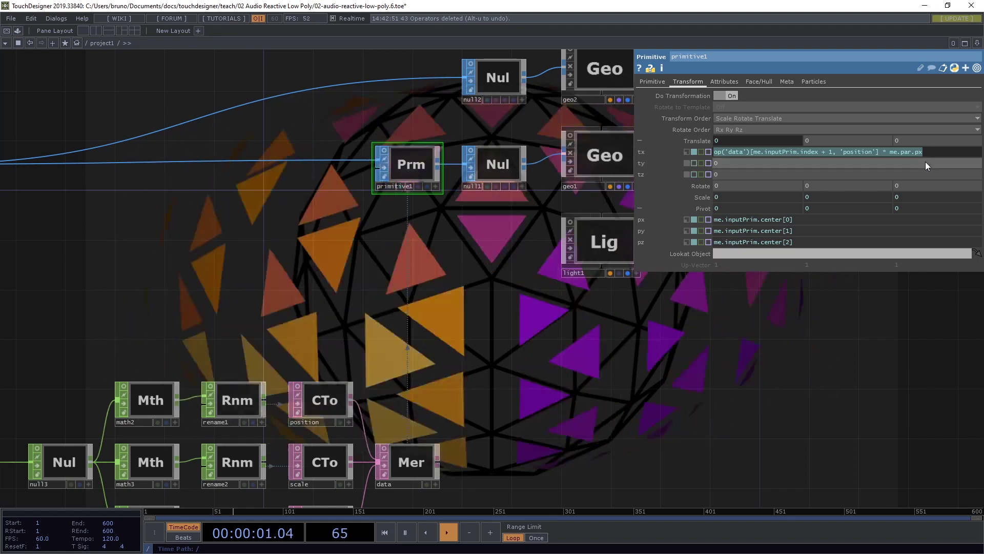
pyautogui.write("op('data')[me.inputPrim.index + 1, 'position'] * me.par.px")
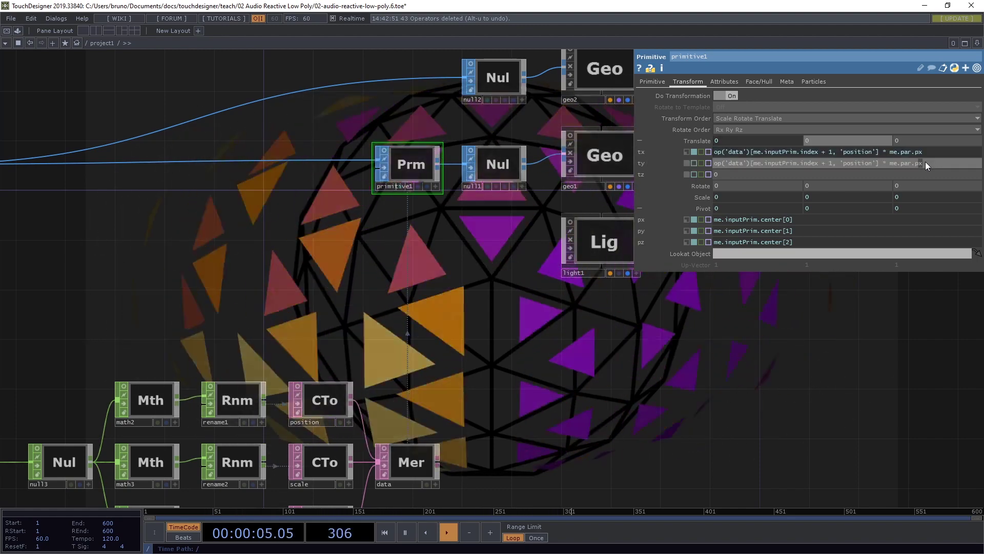
pyautogui.click(925, 161)
pyautogui.press('BackSpace')
pyautogui.write('y')
pyautogui.press('Return')
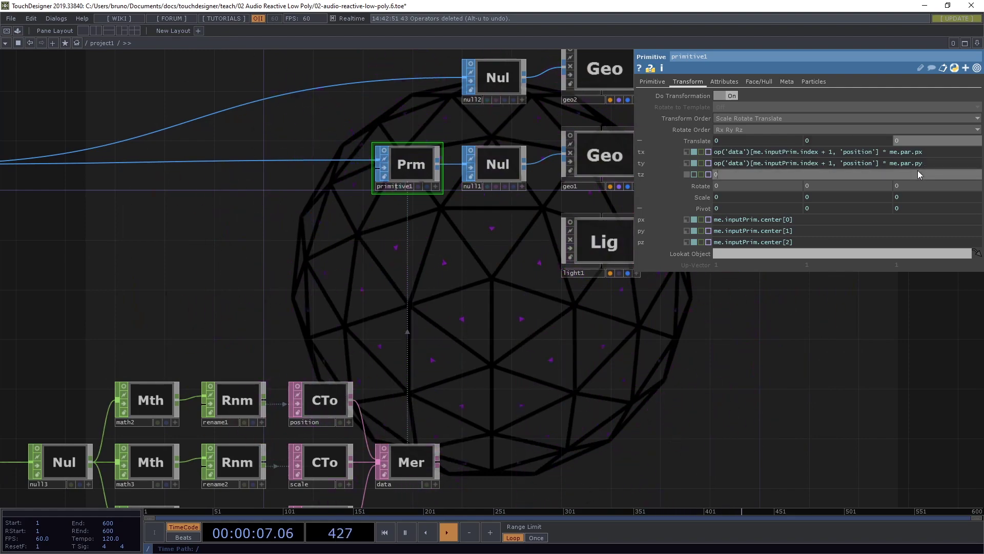
pyautogui.write("op('data')[me.inputPrim.index + 1, 'position'] * me.par.px")
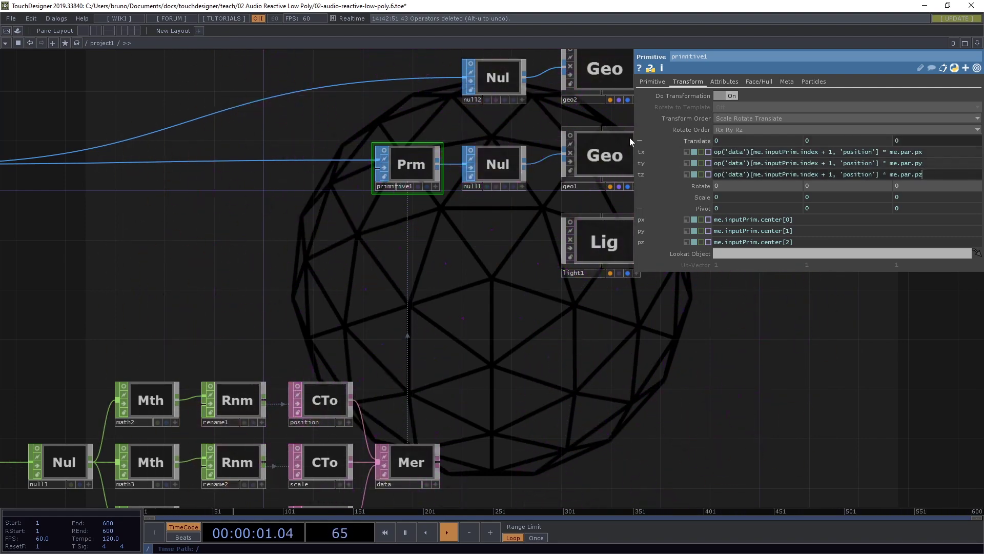
pyautogui.press('Return')
pyautogui.moveTo(634, 123); pyautogui.dragTo(755, 120)
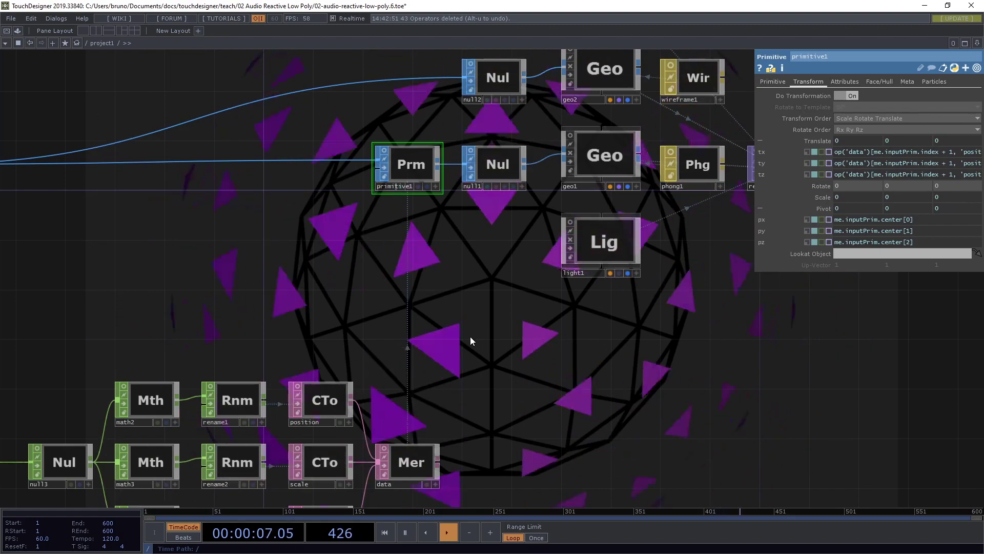
pyautogui.moveTo(255, 334); pyautogui.dragTo(509, 244)
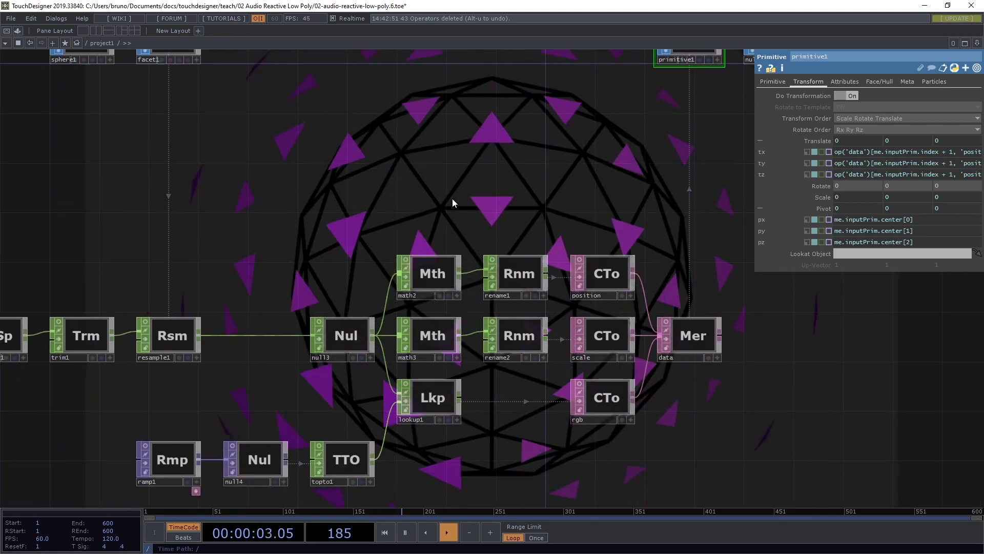
pyautogui.scroll(3, 452, 198)
# Set math2's To Range to 0.1 and -0.05
pyautogui.moveTo(409, 183); pyautogui.dragTo(378, 165)
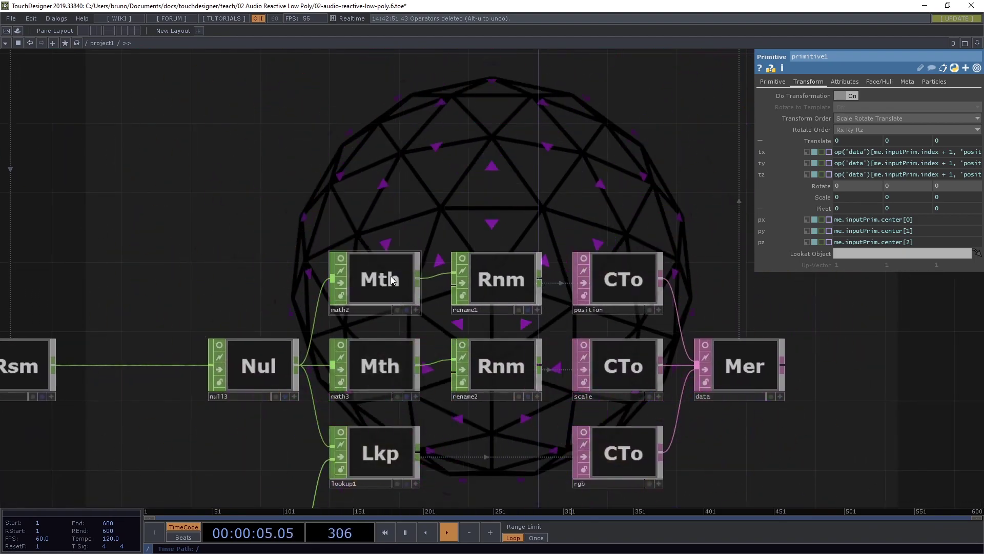
pyautogui.click(382, 279)
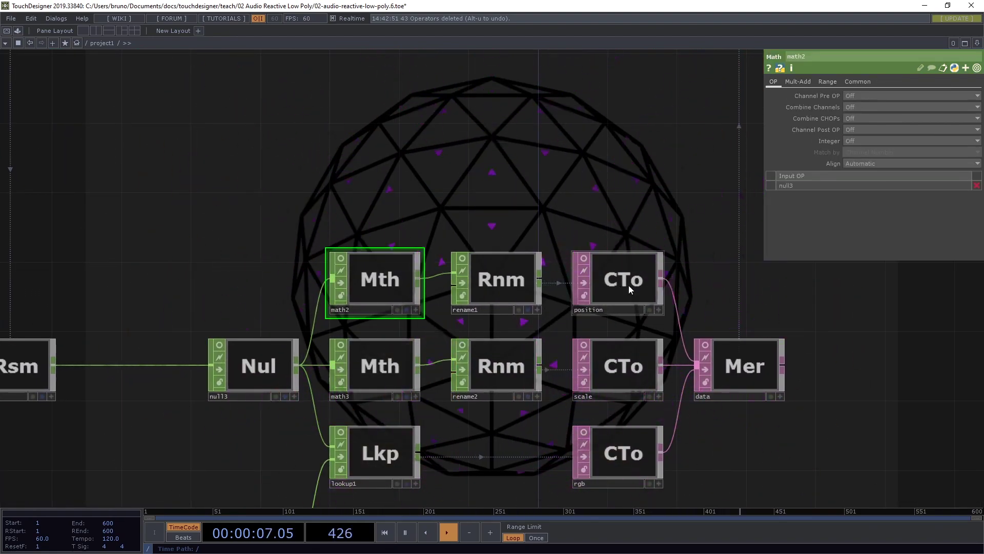
pyautogui.click(828, 83)
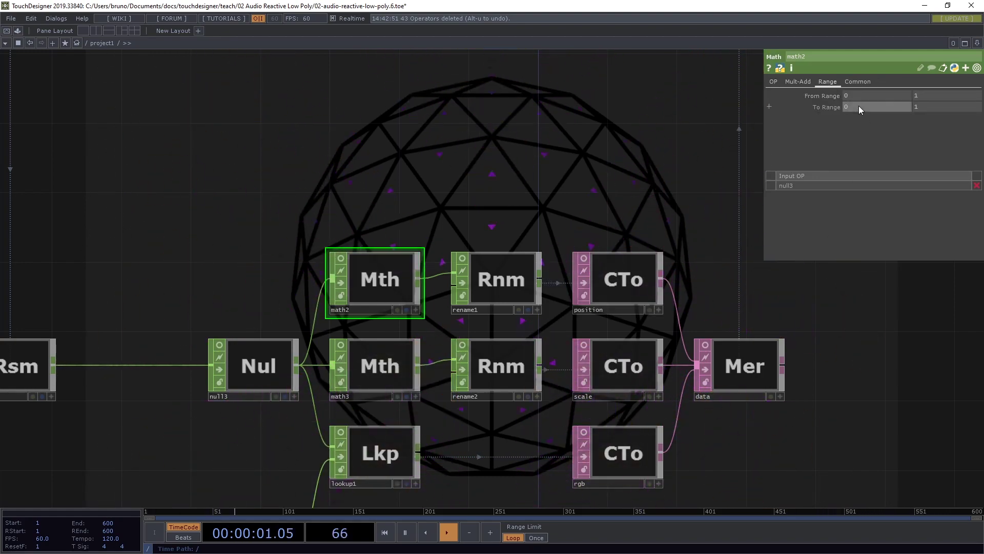
pyautogui.click(859, 105)
pyautogui.write('0.1')
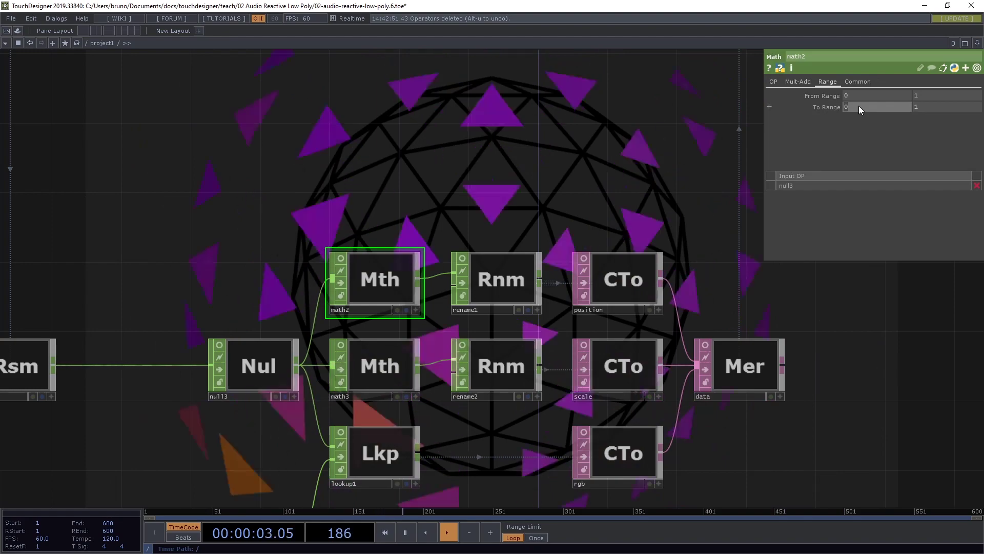
pyautogui.press('Return')
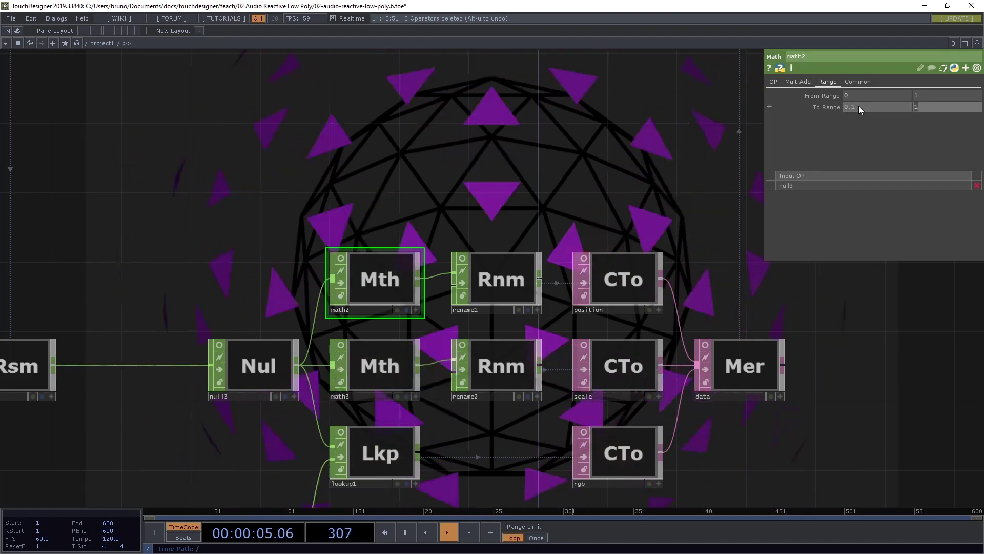
pyautogui.press('Tab')
pyautogui.write('-0')
pyautogui.press('Return')
pyautogui.write('.05')
pyautogui.press('Return')
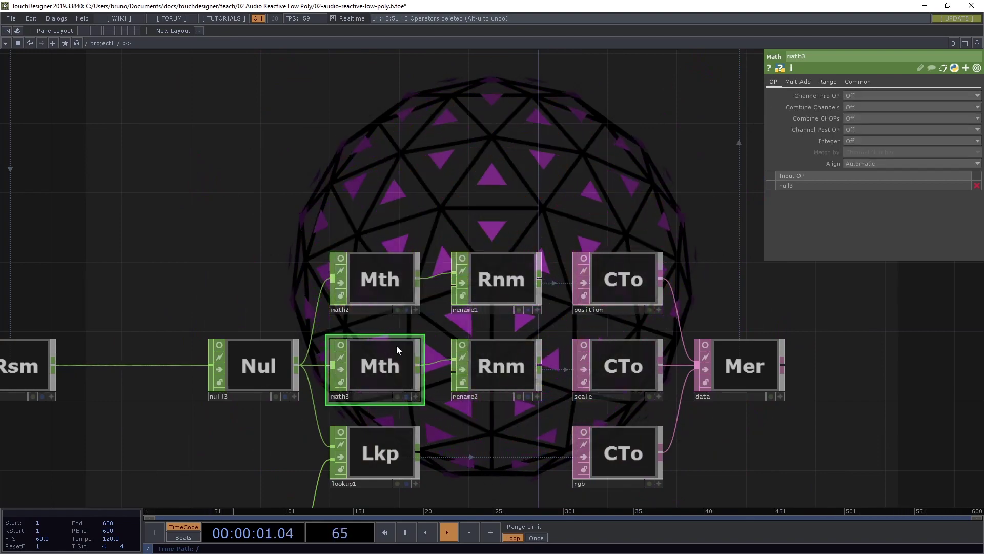
# Set math3's To Range to 1 and 0.8, then zoom out
pyautogui.click(827, 83)
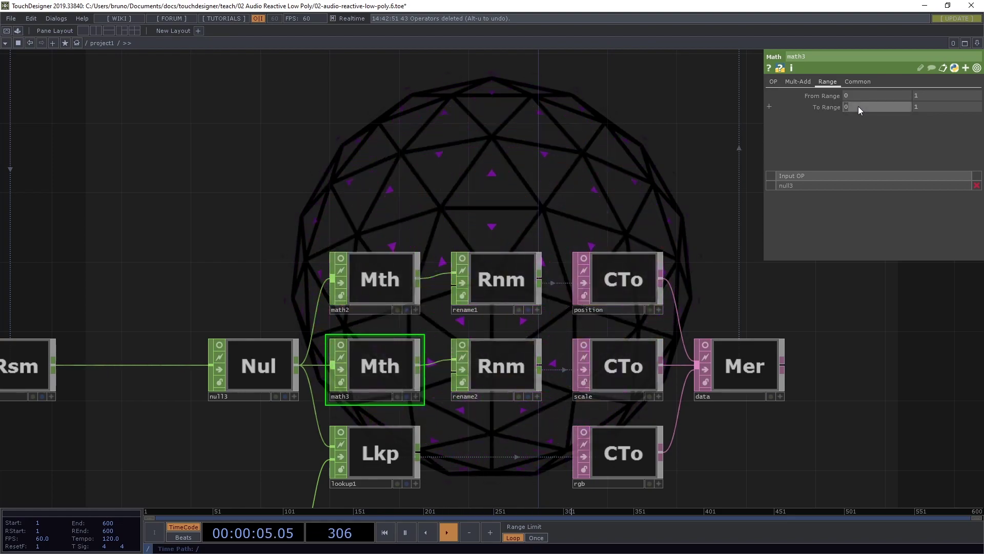
pyautogui.click(858, 106)
pyautogui.write('1')
pyautogui.press('Tab')
pyautogui.write('0.8')
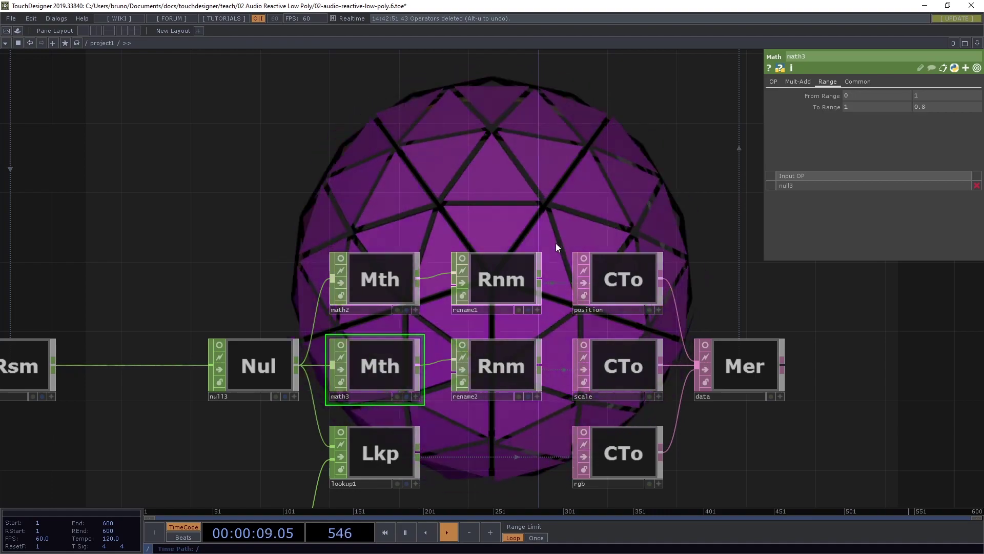
pyautogui.scroll(-3, 533, 241)
pyautogui.scroll(-3, 553, 210)
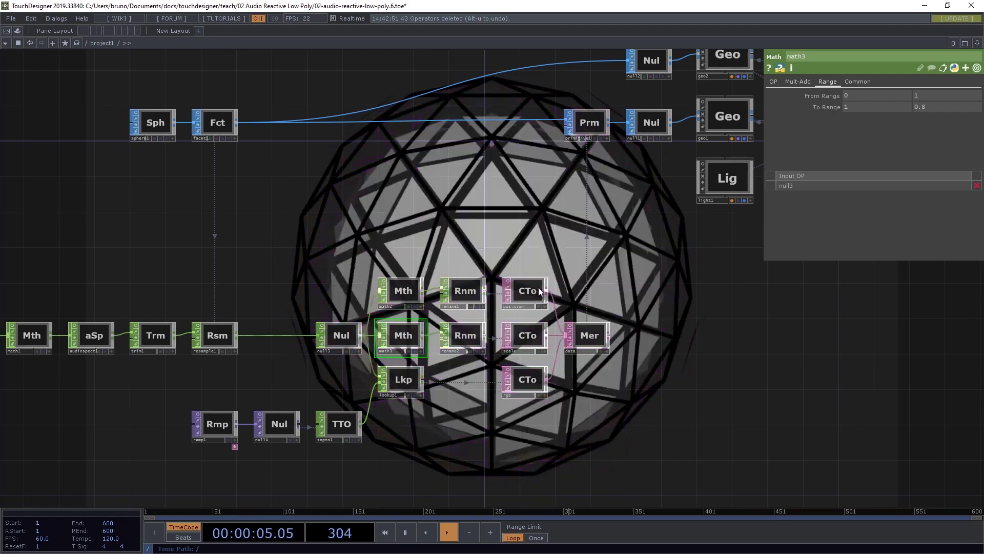
# Move the group of audio-processing operators to the left
pyautogui.scroll(-5, 353, 217)
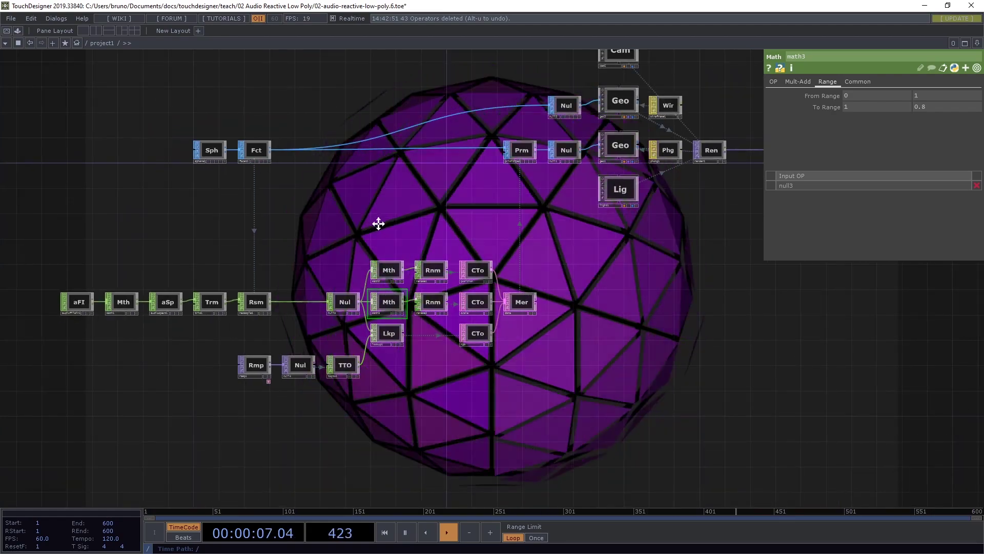
pyautogui.moveTo(80, 129); pyautogui.dragTo(522, 444)
pyautogui.moveTo(512, 276); pyautogui.dragTo(468, 276)
pyautogui.scroll(5, 490, 251)
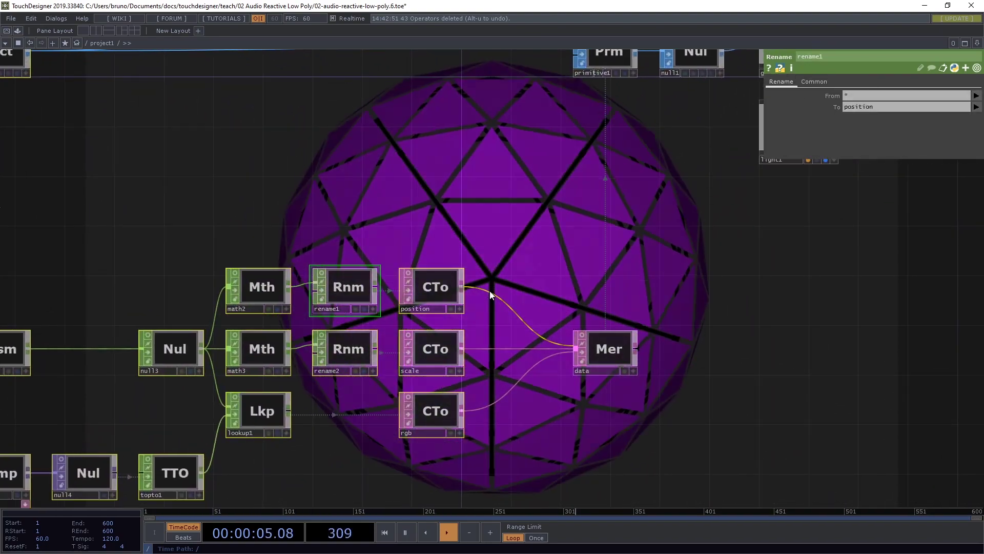
# Insert sort1 after the position table with Random order and Preserve First On
pyautogui.rightClick(493, 279)
pyautogui.click(507, 283)
pyautogui.write('sort')
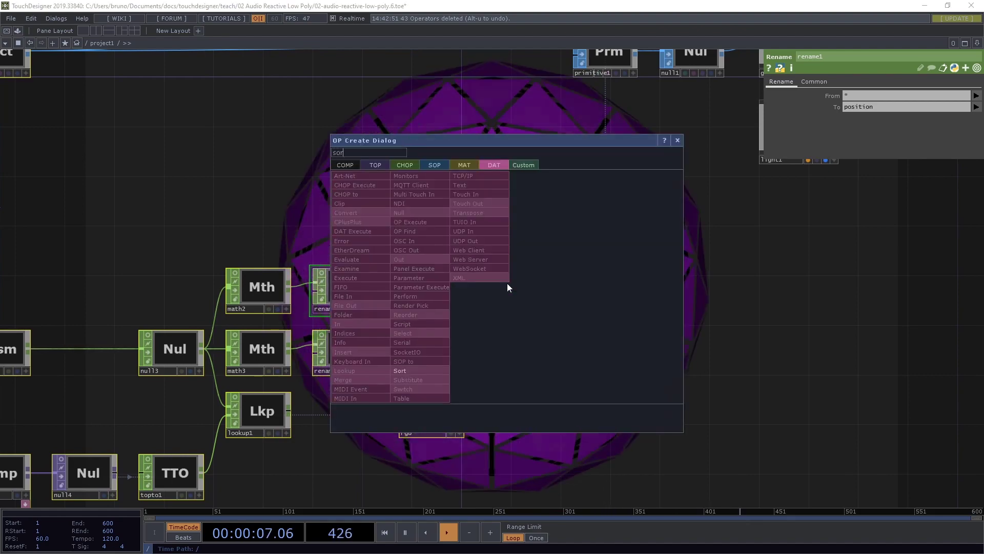
pyautogui.press('Return')
pyautogui.click(506, 283)
pyautogui.moveTo(508, 284); pyautogui.dragTo(521, 296)
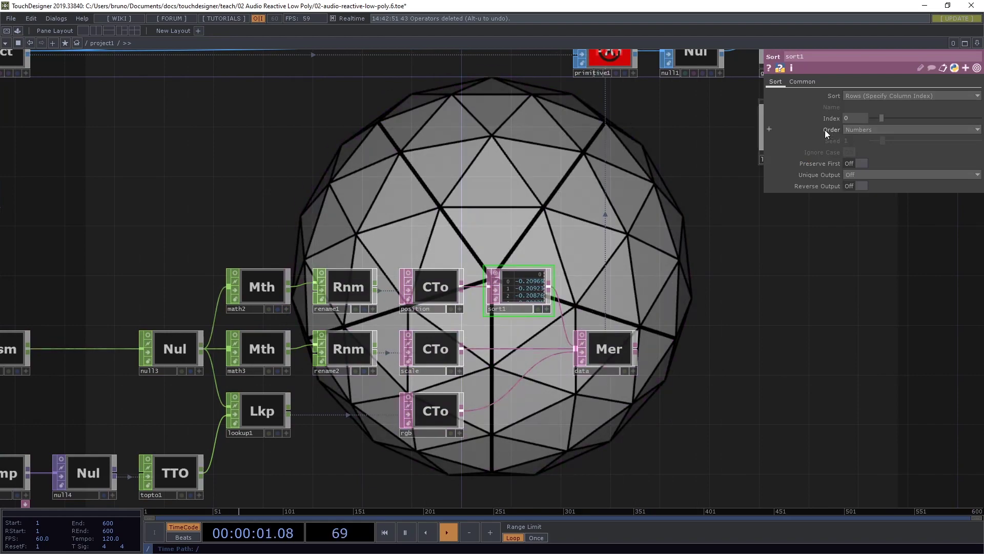
pyautogui.click(855, 131)
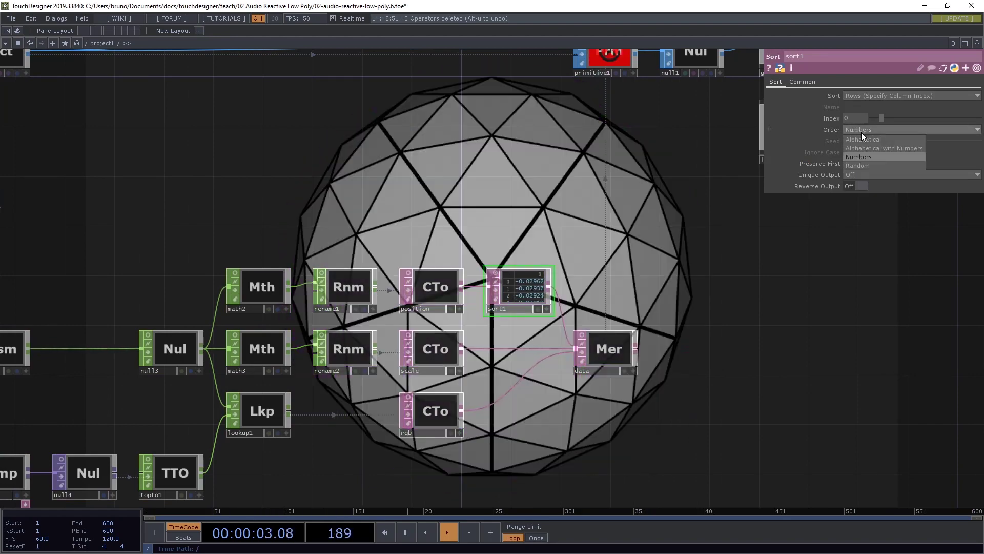
pyautogui.click(866, 165)
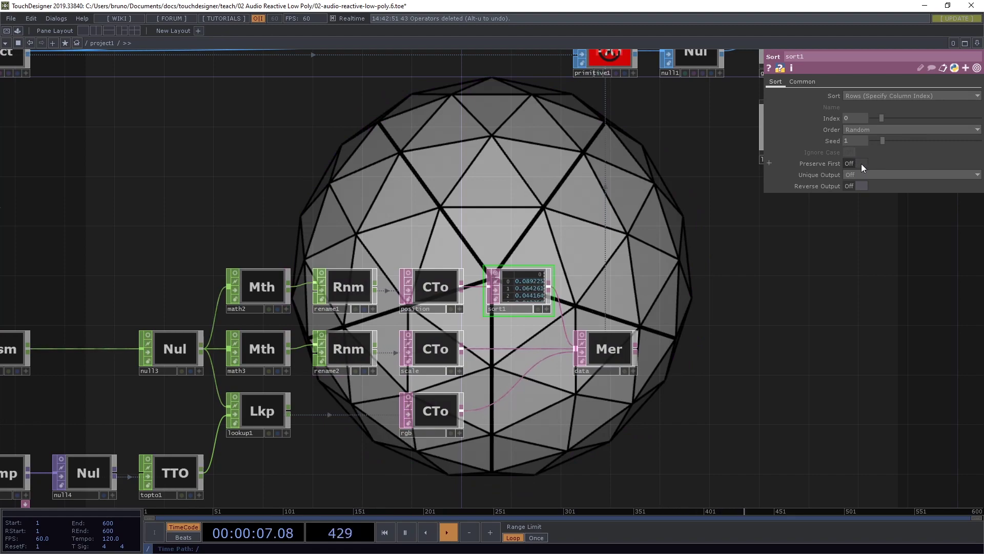
pyautogui.click(858, 164)
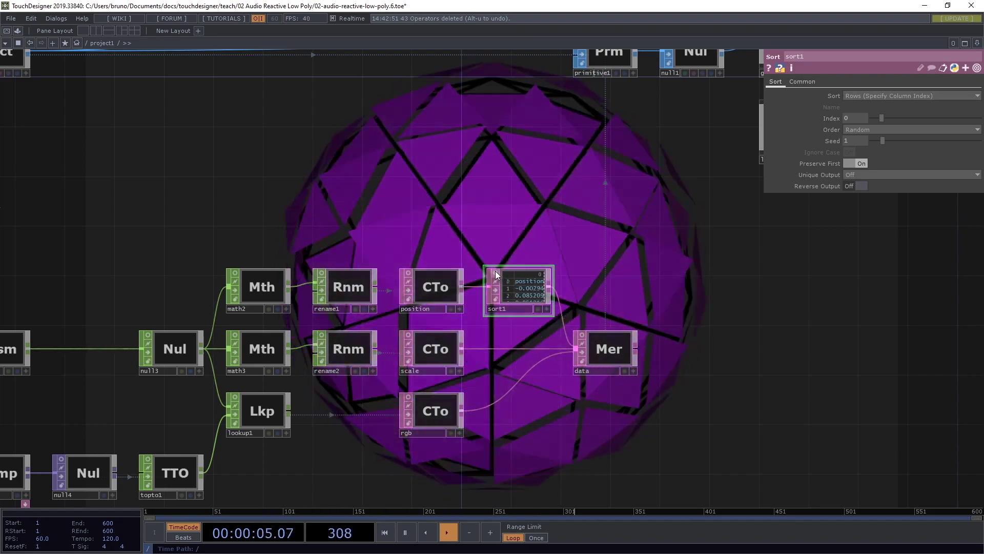
# Insert lag1 between resample1 and null3 with Lag per Sample turned On
pyautogui.scroll(-6, 607, 245)
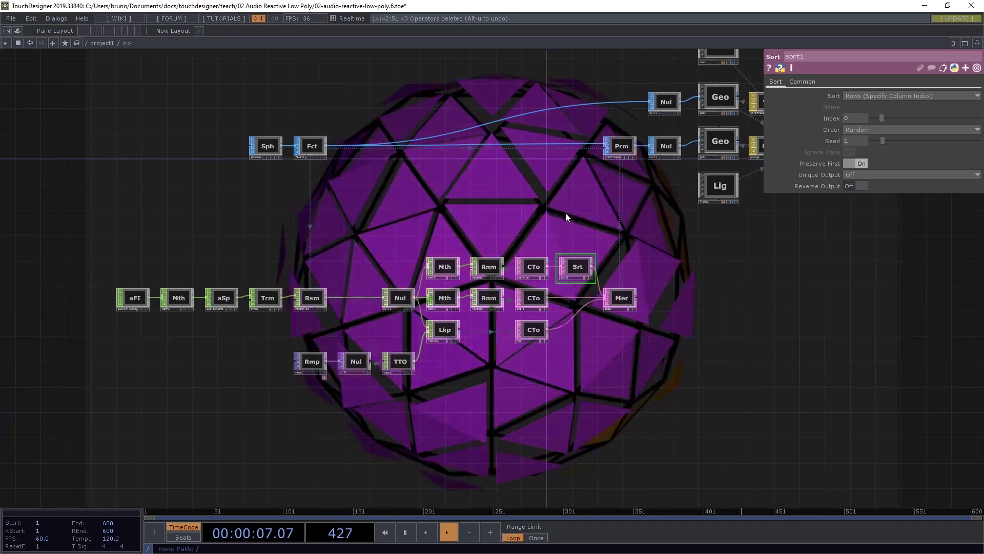
pyautogui.moveTo(565, 214); pyautogui.dragTo(448, 278)
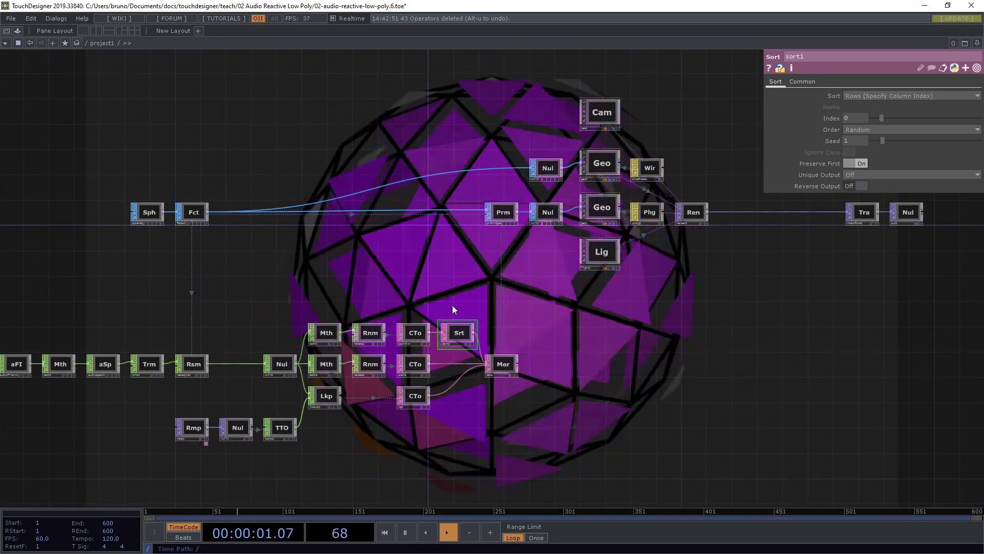
pyautogui.moveTo(266, 326); pyautogui.dragTo(423, 277)
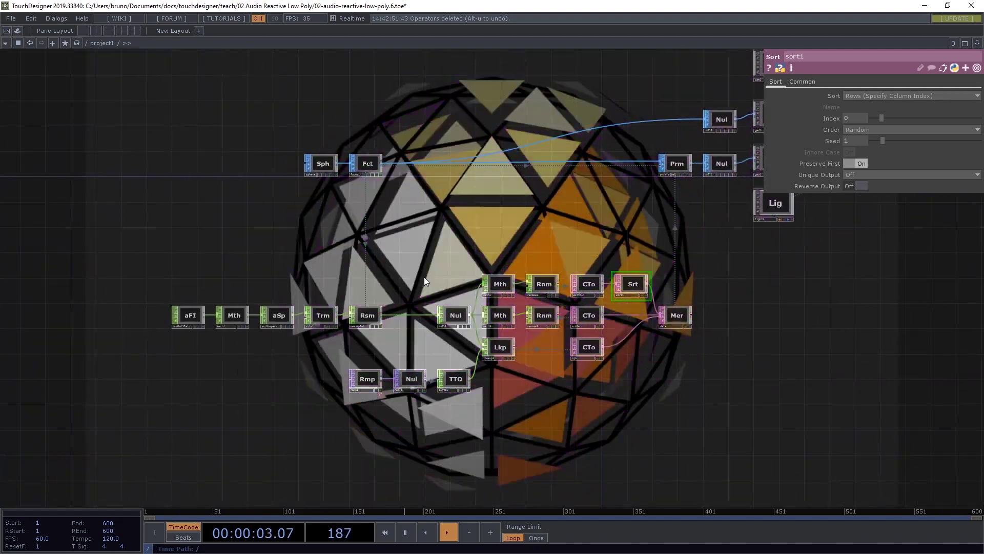
pyautogui.scroll(3, 423, 276)
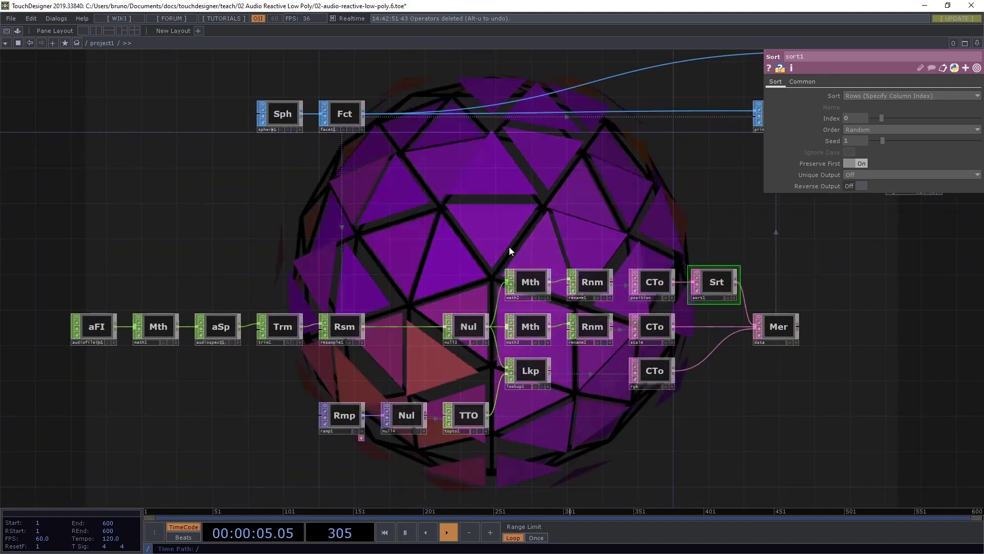
pyautogui.scroll(2, 434, 264)
pyautogui.scroll(3, 435, 264)
pyautogui.moveTo(435, 264); pyautogui.dragTo(485, 173)
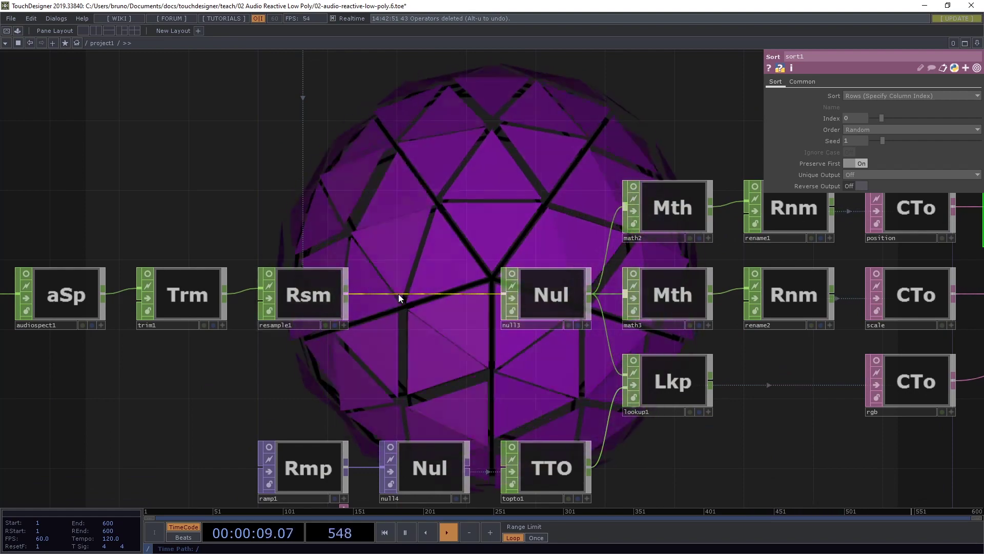
pyautogui.rightClick(398, 293)
pyautogui.click(420, 281)
pyautogui.write('lag')
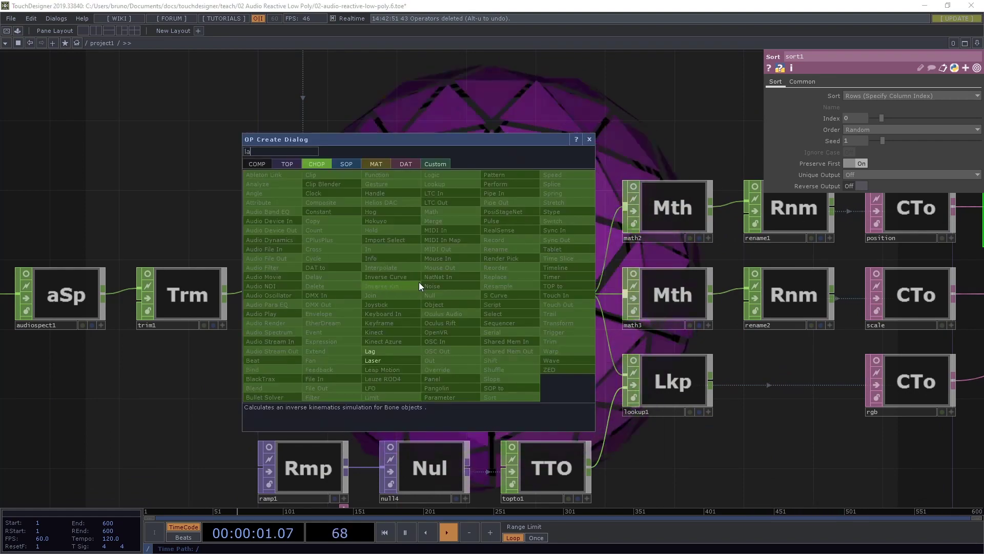
pyautogui.press('Return')
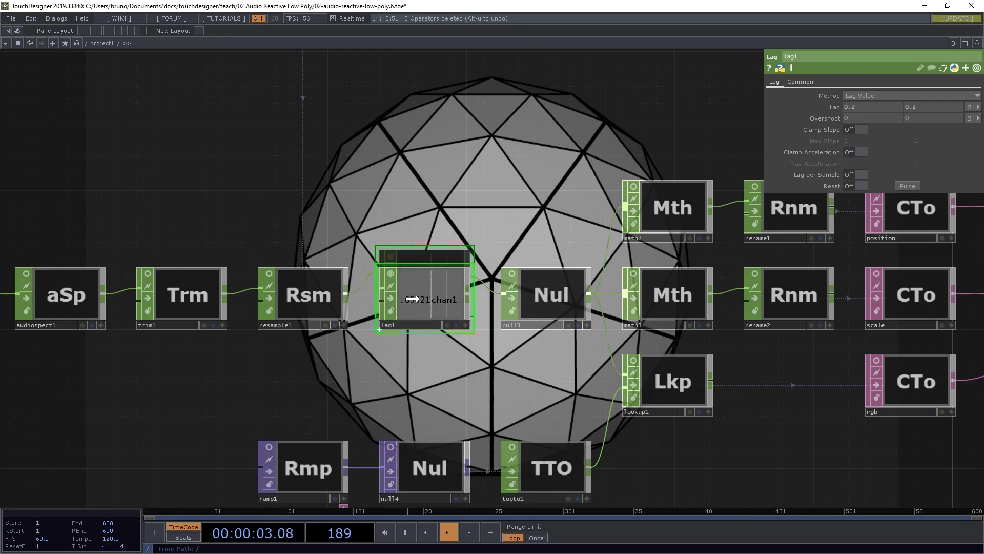
pyautogui.click(426, 298)
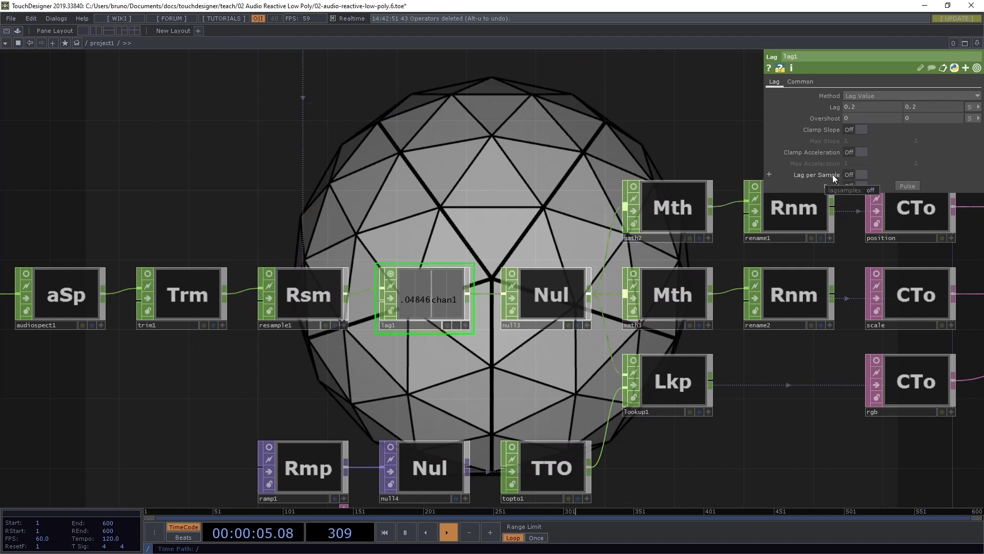
pyautogui.click(859, 174)
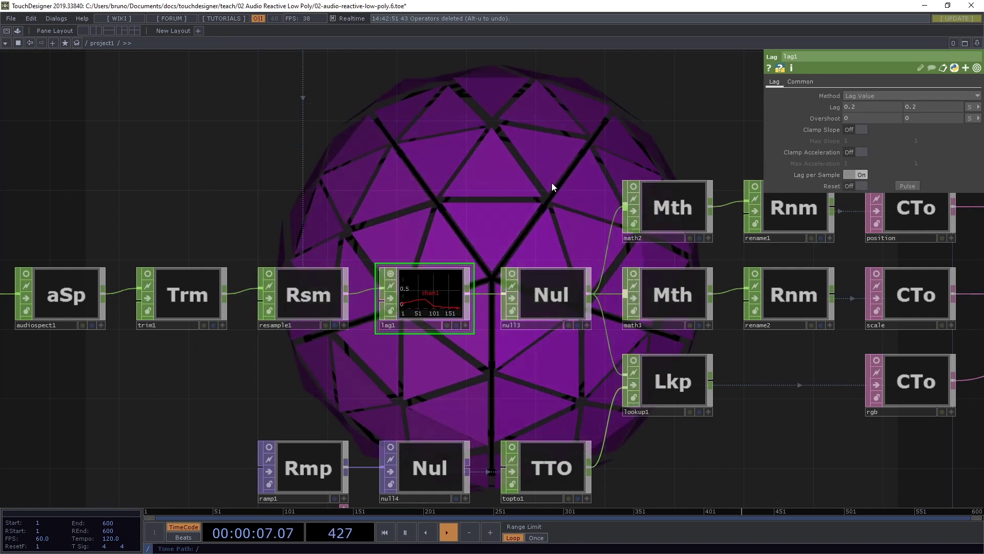
# Hide lag1's graph preview and bring the sphere and facet nodes into view
pyautogui.scroll(-2, 534, 209)
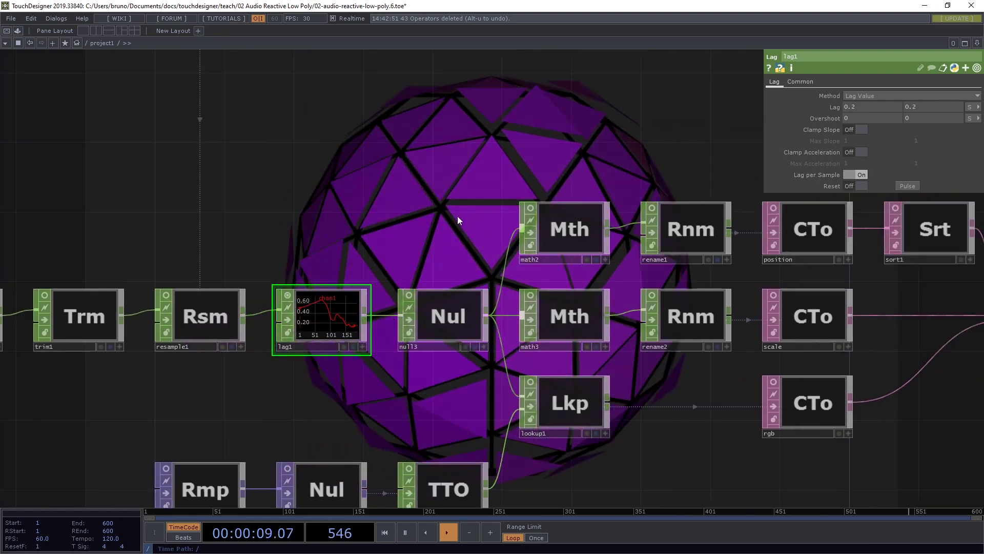
pyautogui.scroll(-2, 497, 136)
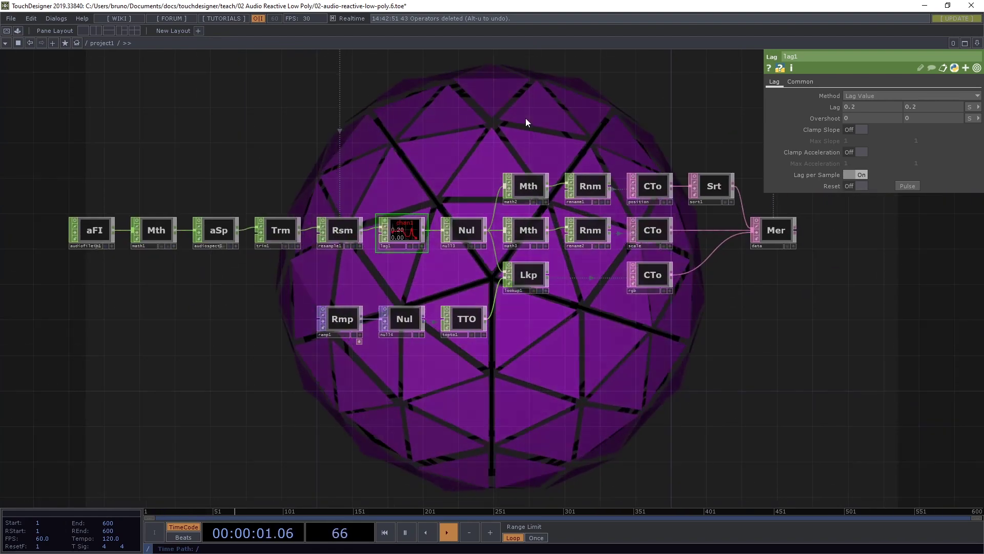
pyautogui.moveTo(525, 118); pyautogui.dragTo(448, 214)
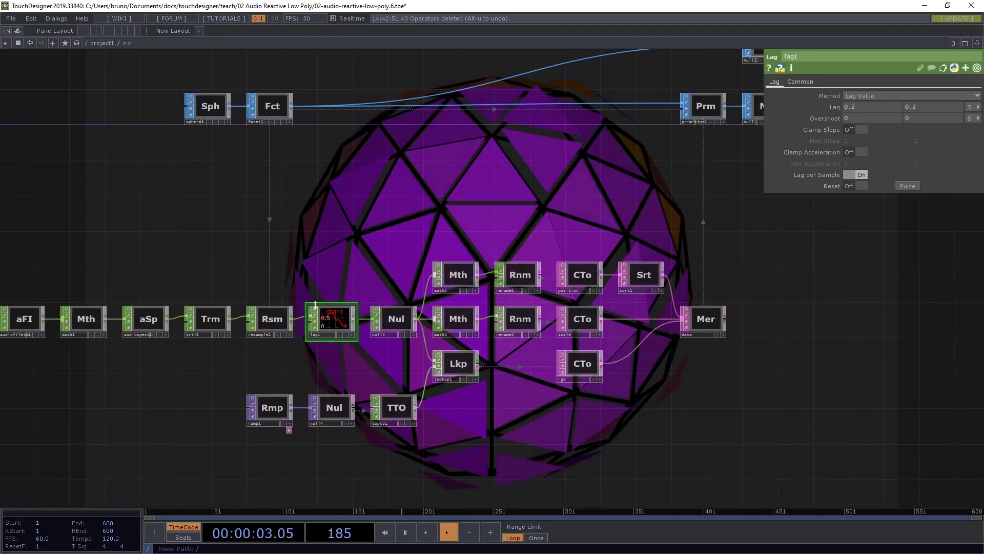
pyautogui.click(316, 308)
pyautogui.moveTo(262, 212); pyautogui.dragTo(349, 262)
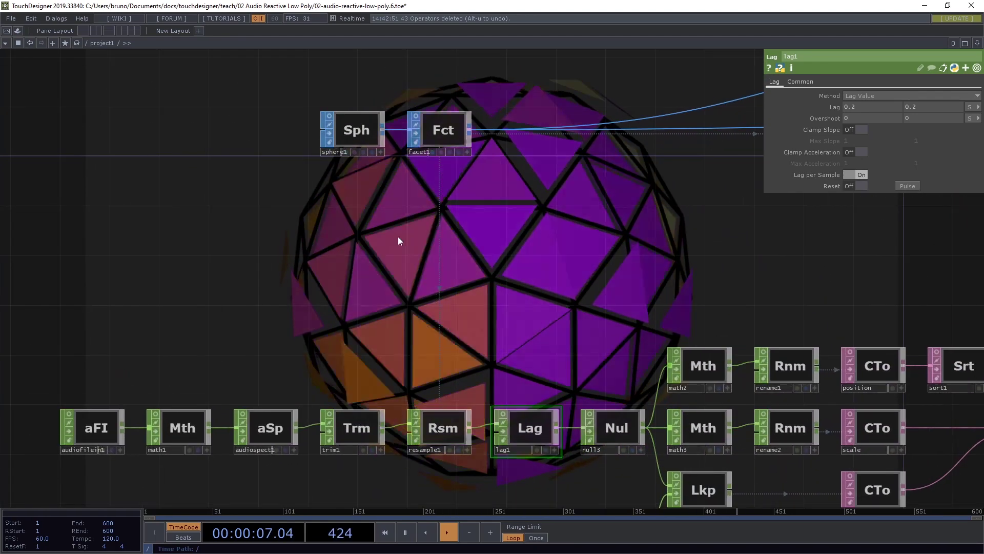
pyautogui.scroll(2, 349, 226)
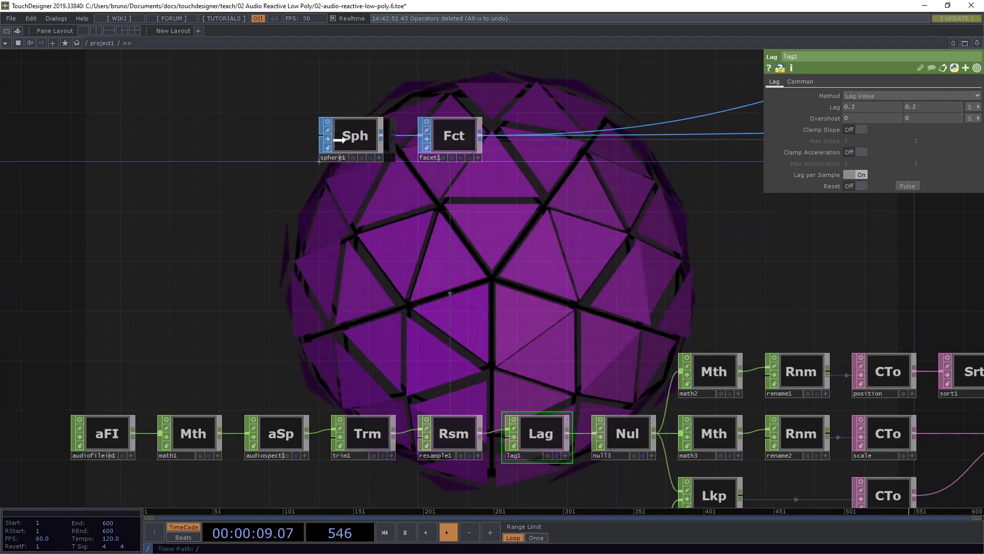
# Insert a Transform SOP, transform2, between sphere1 and facet1
pyautogui.moveTo(361, 144); pyautogui.dragTo(282, 141)
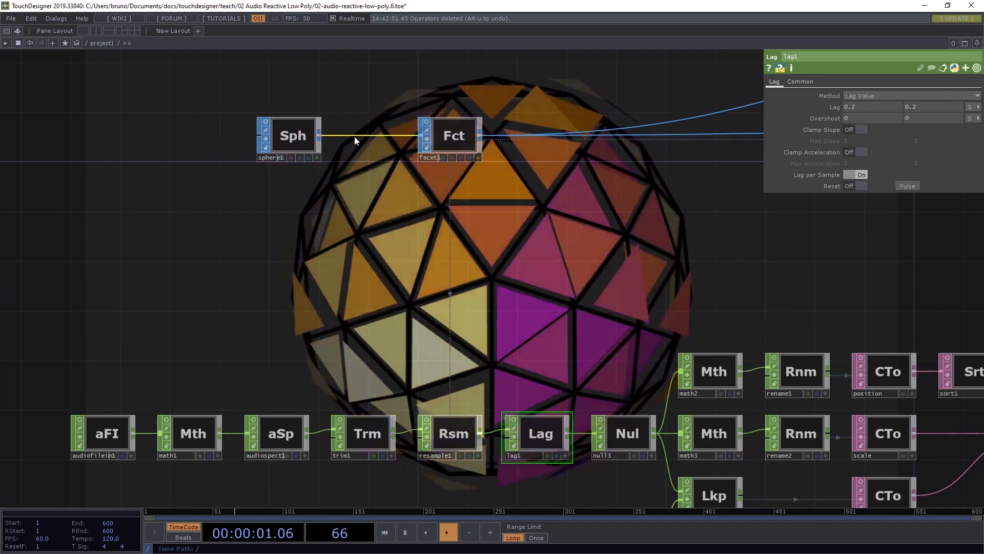
pyautogui.rightClick(358, 134)
pyautogui.click(371, 127)
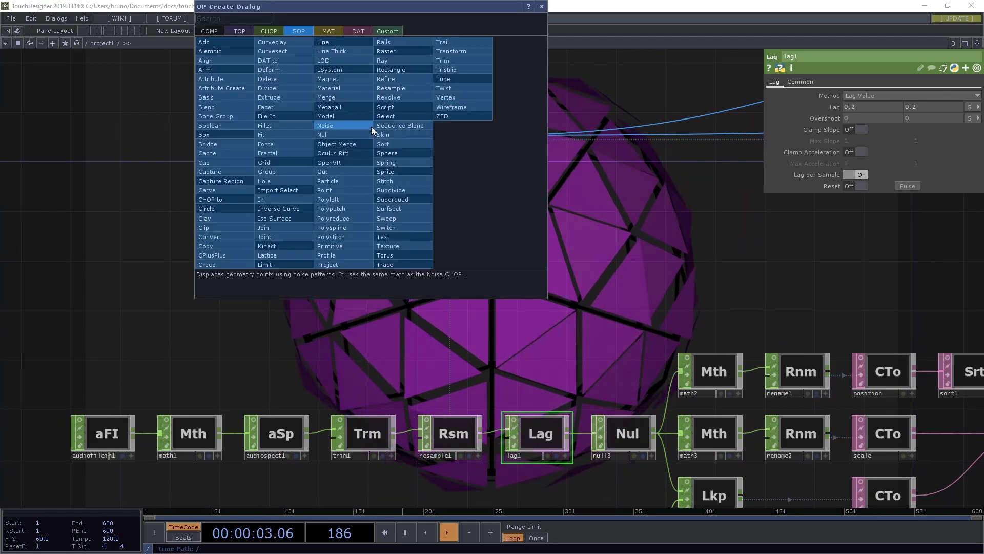
pyautogui.write('trans')
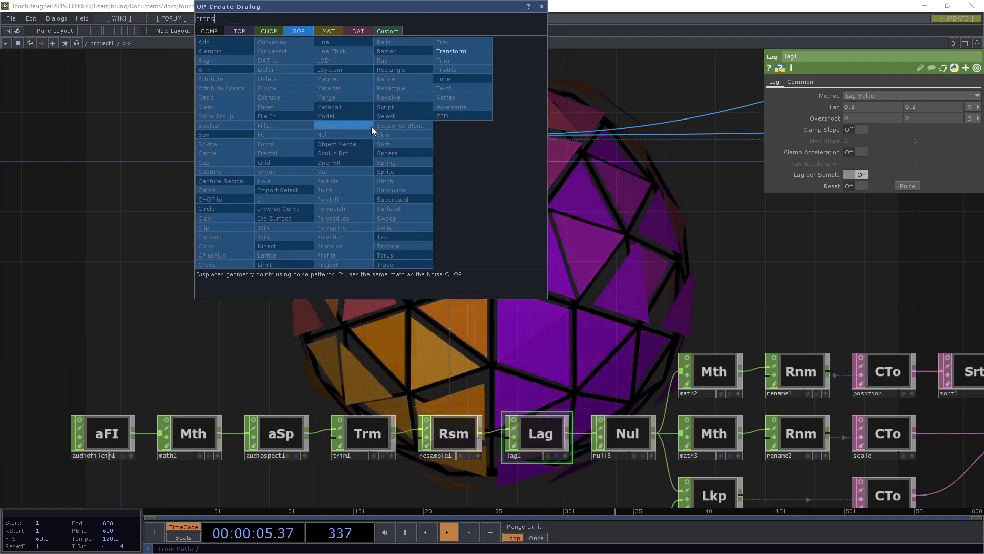
pyautogui.press('Return')
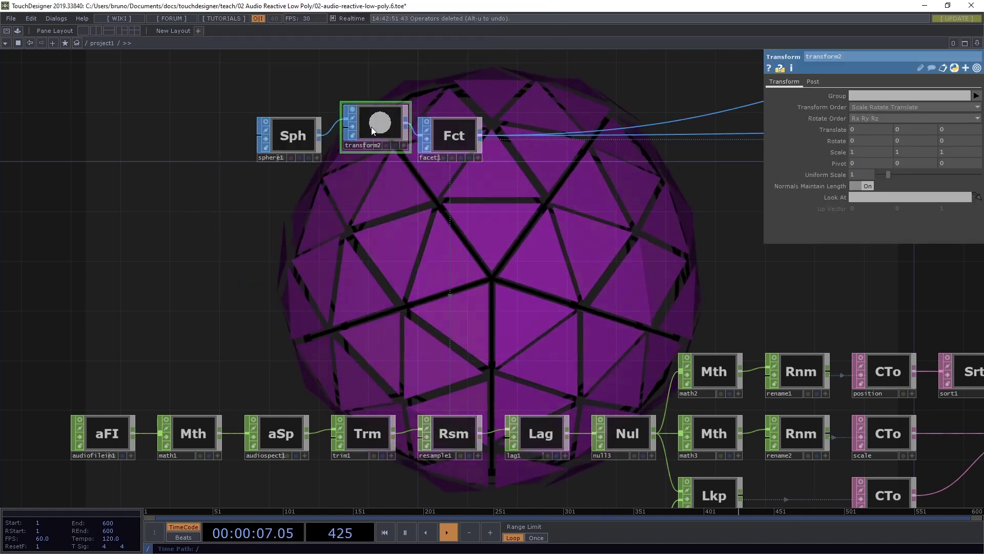
pyautogui.moveTo(371, 127); pyautogui.dragTo(300, 142)
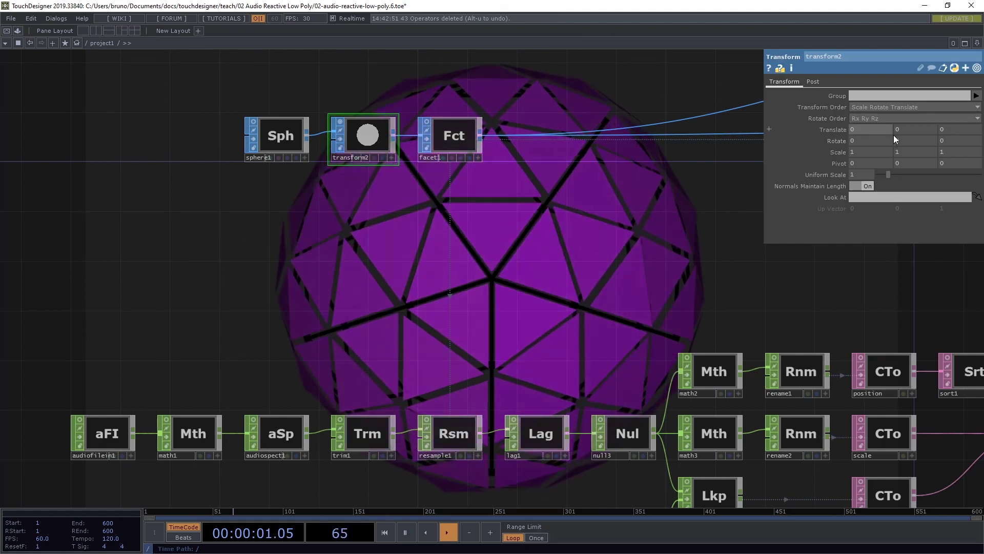
# Set transform2's Rotate Y to absTime.frame * 0.1 and turn off its preview
pyautogui.click(905, 140)
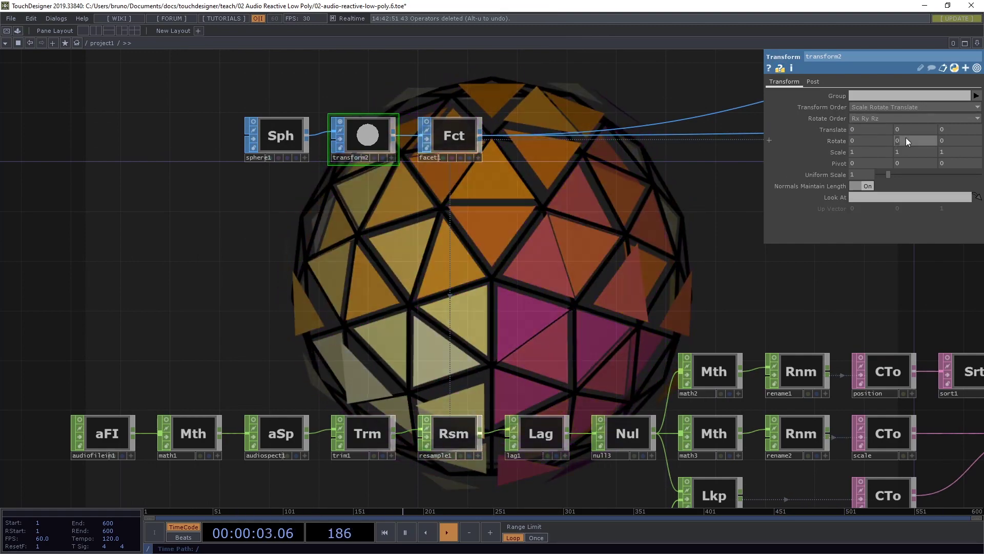
pyautogui.write('abs')
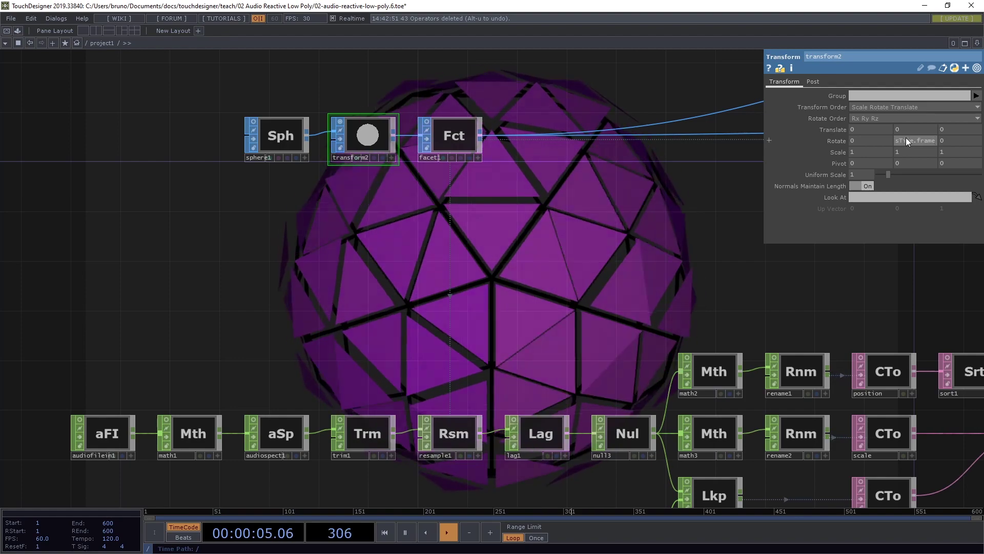
pyautogui.write('Time.frame')
pyautogui.press('Return')
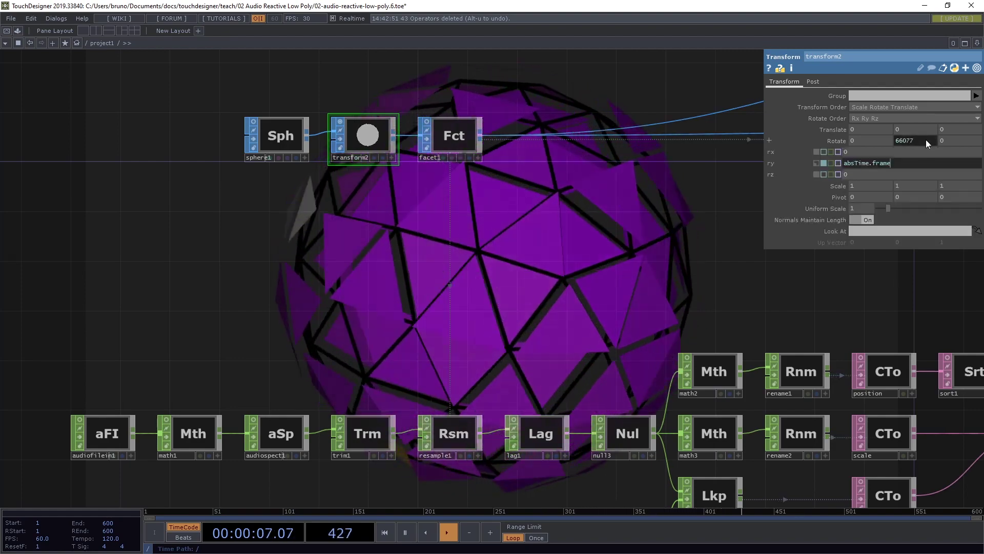
pyautogui.write('* 0')
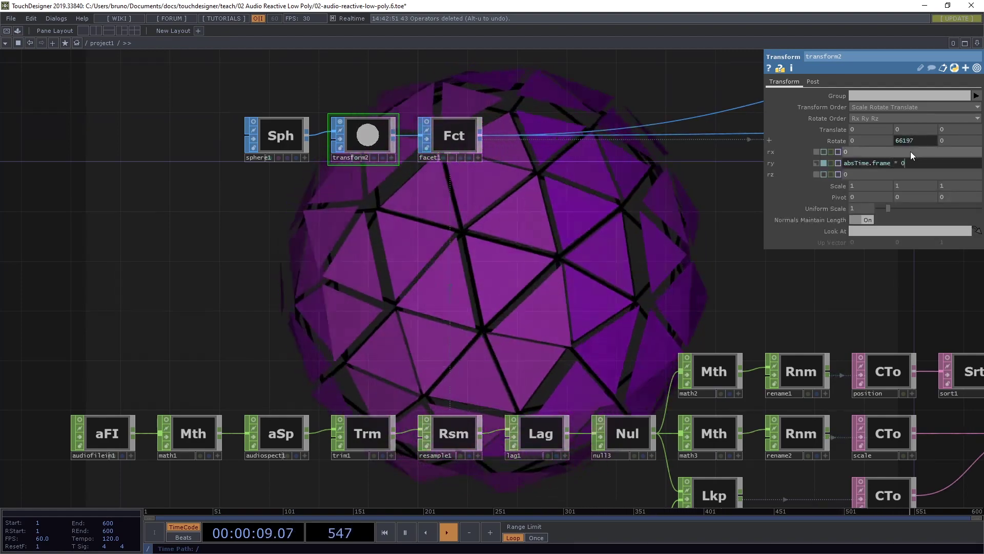
pyautogui.write('.1')
pyautogui.press('Return')
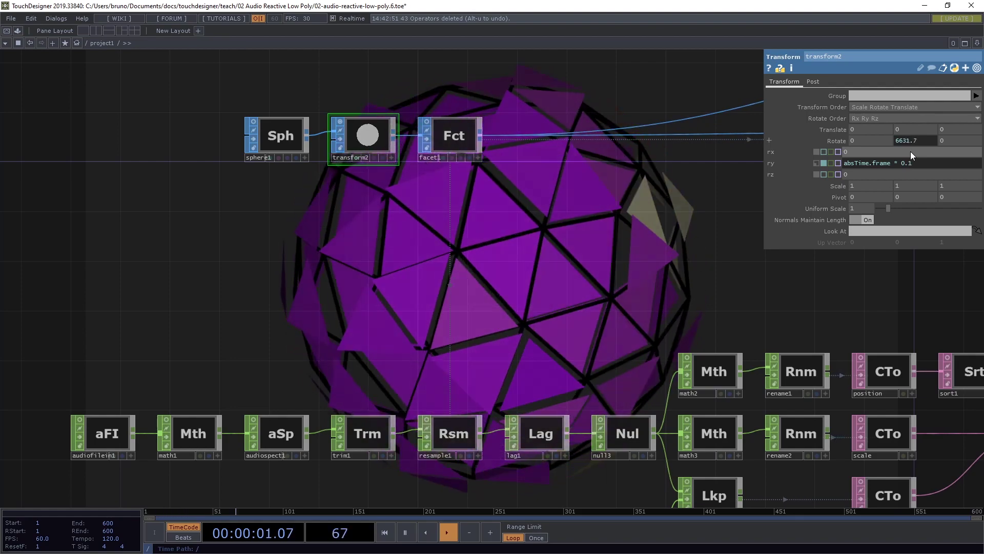
pyautogui.scroll(-3, 506, 256)
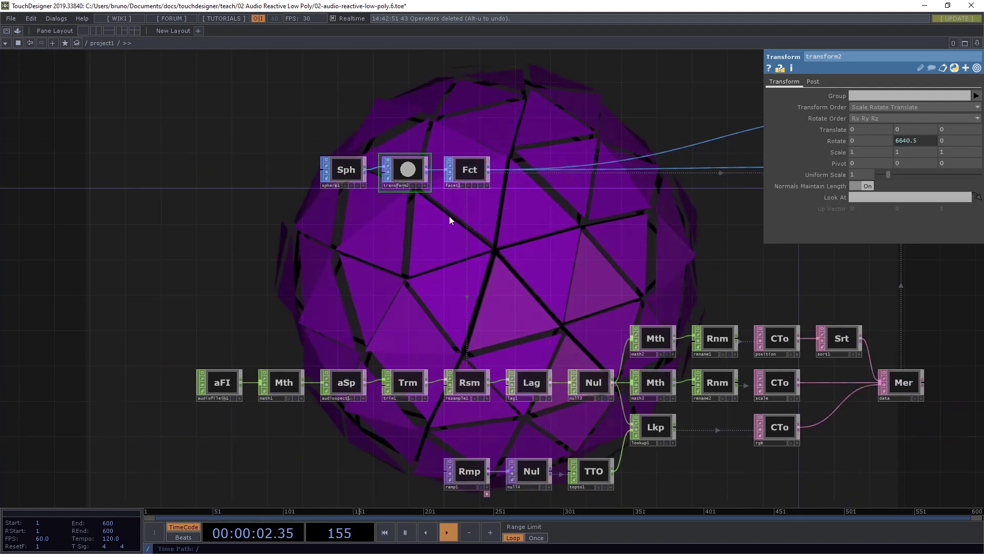
pyautogui.click(389, 161)
pyautogui.moveTo(465, 287); pyautogui.dragTo(263, 287)
pyautogui.moveTo(608, 282); pyautogui.dragTo(564, 281)
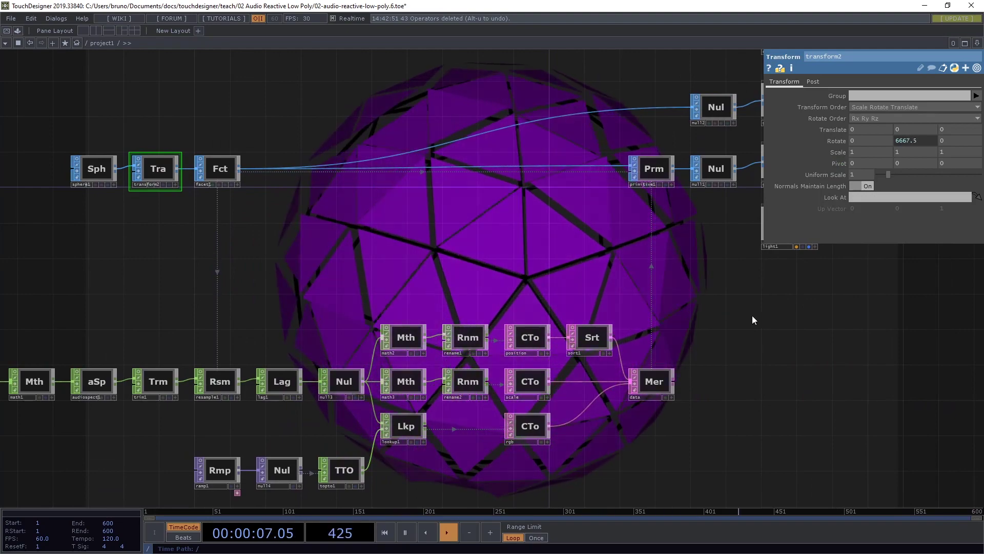
pyautogui.moveTo(494, 317); pyautogui.dragTo(448, 323)
# Change light1's Translate Z from 10 to 4
pyautogui.moveTo(530, 350); pyautogui.dragTo(493, 386)
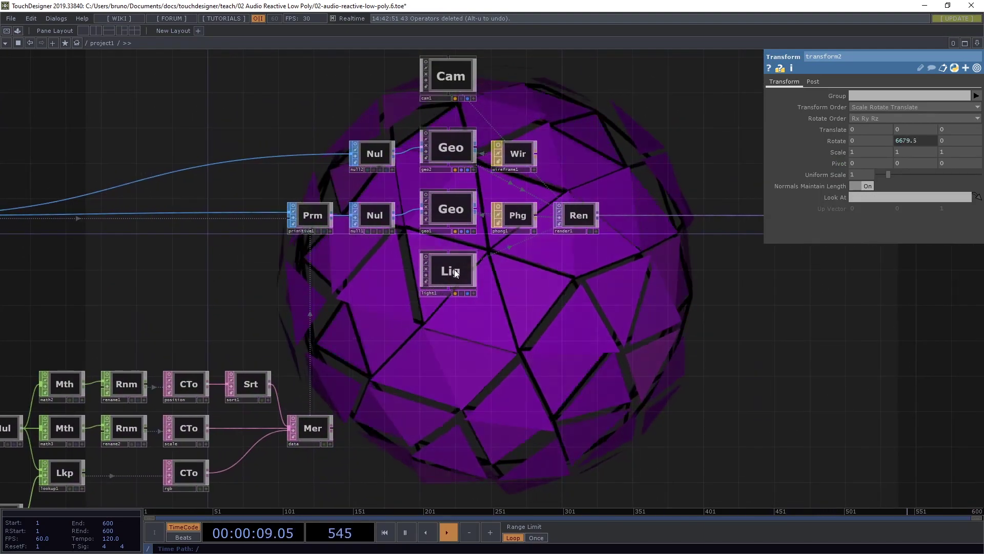
pyautogui.click(457, 273)
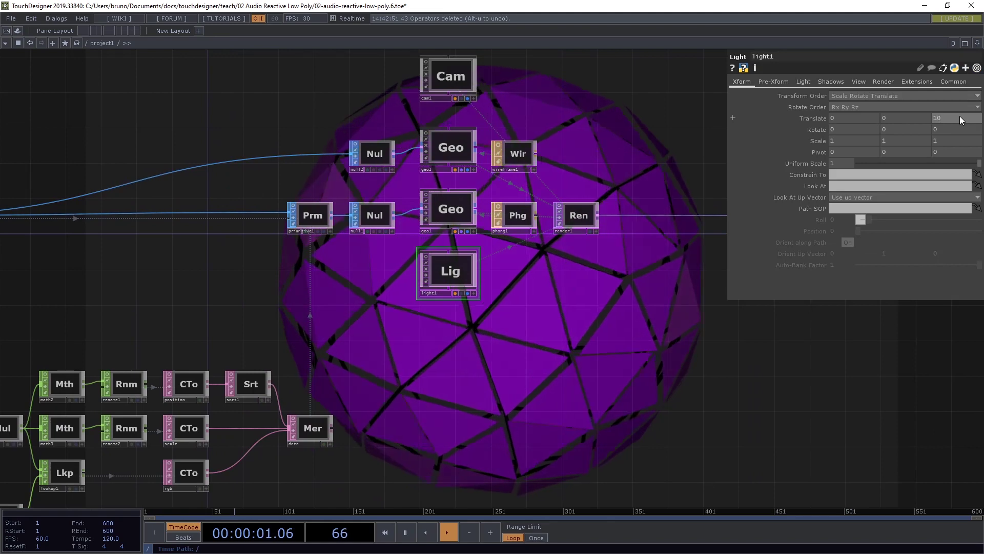
pyautogui.write('4')
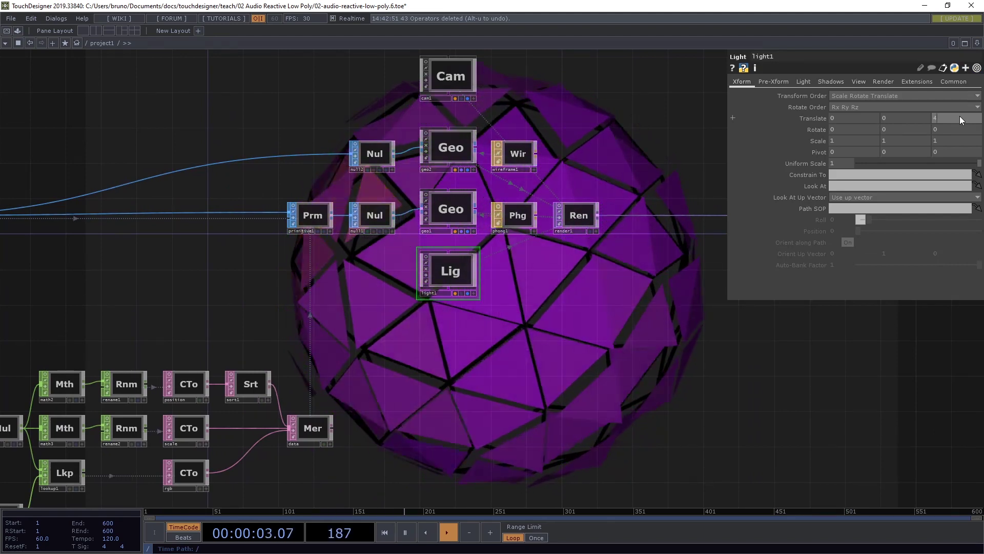
pyautogui.press('Return')
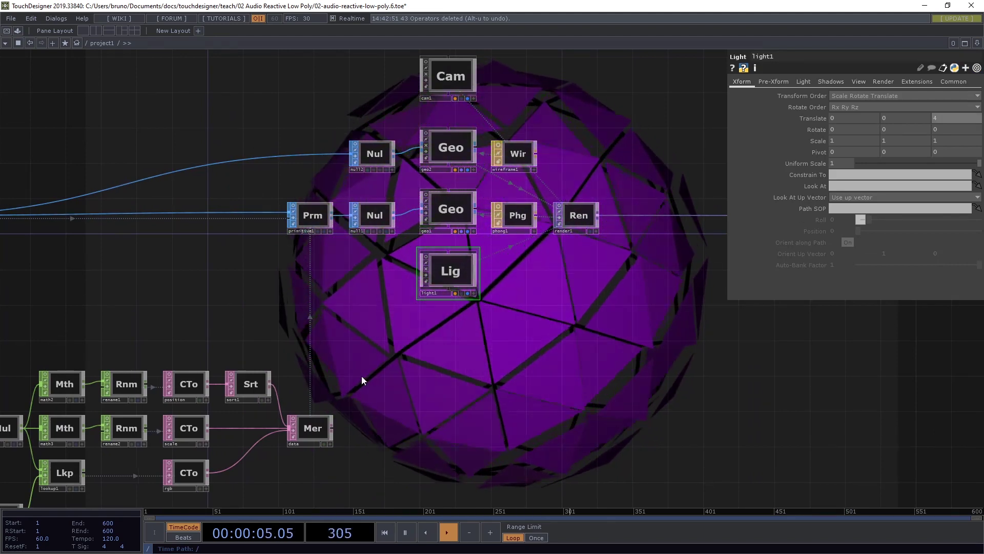
pyautogui.moveTo(518, 318); pyautogui.dragTo(472, 330)
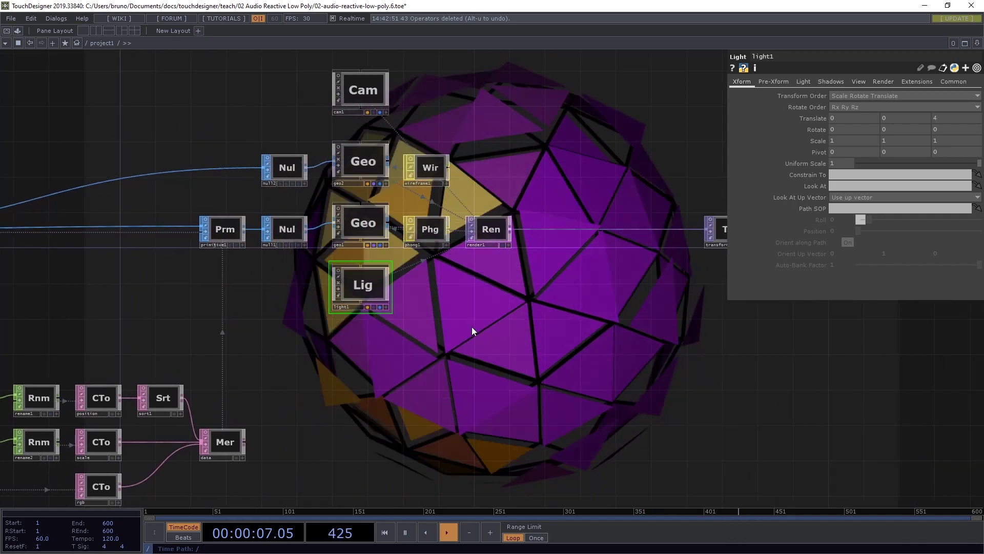
pyautogui.moveTo(574, 354); pyautogui.dragTo(474, 350)
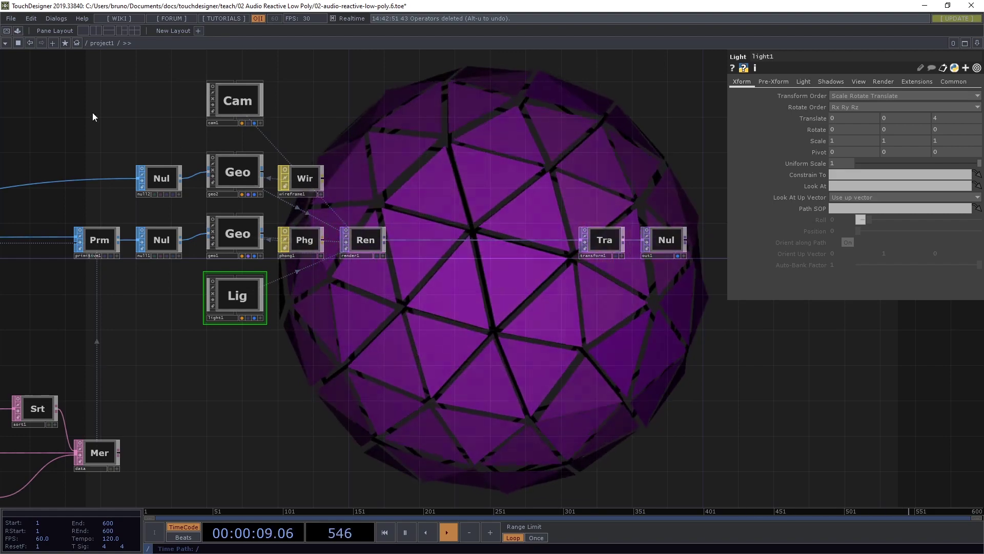
# Add the bloom component from the Palette's ImageFilters and wire render1's output into it
pyautogui.click(18, 31)
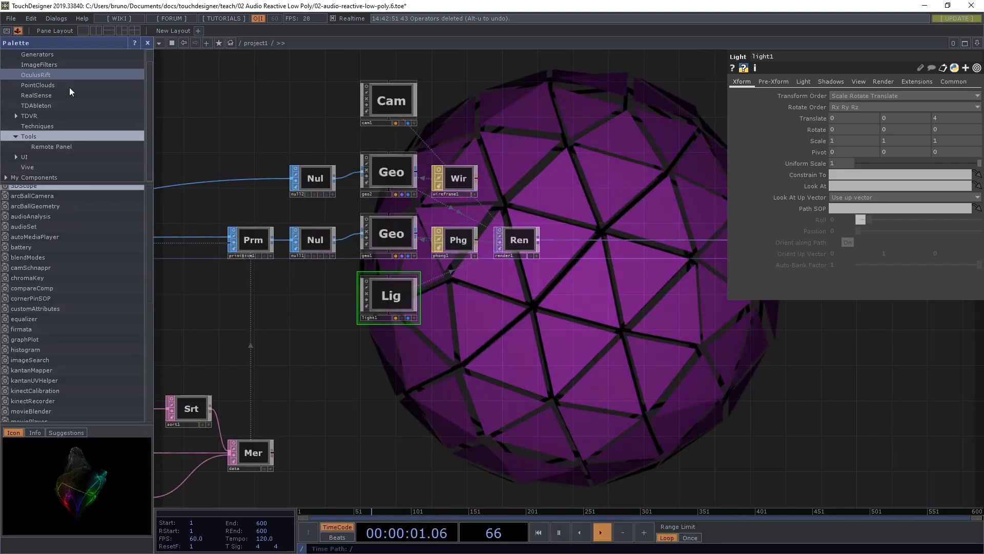
pyautogui.click(48, 63)
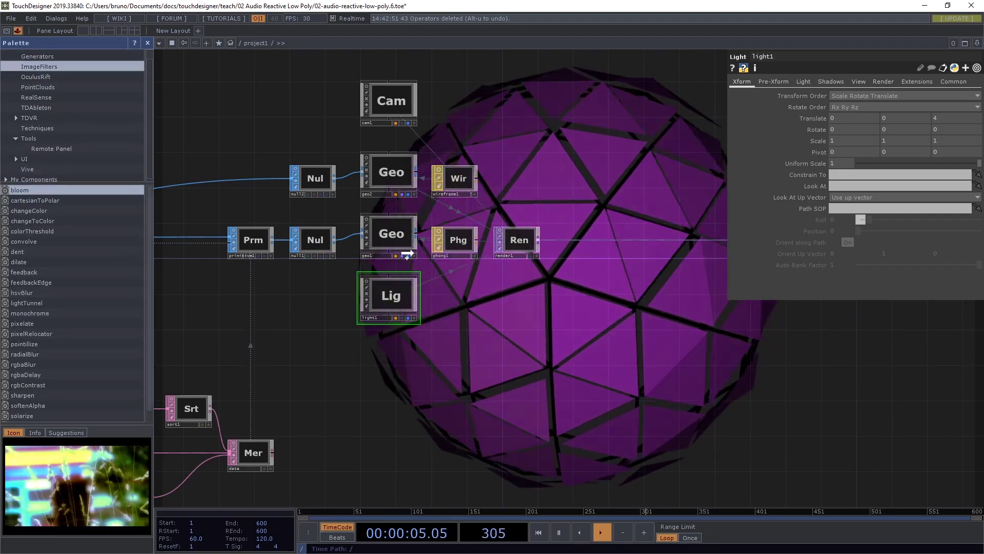
pyautogui.moveTo(407, 254); pyautogui.dragTo(647, 285)
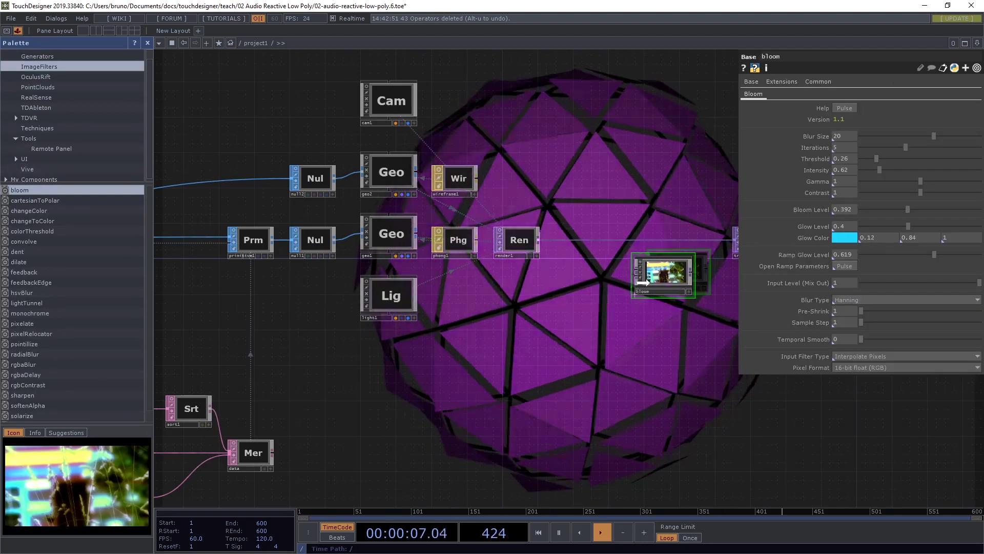
pyautogui.click(148, 43)
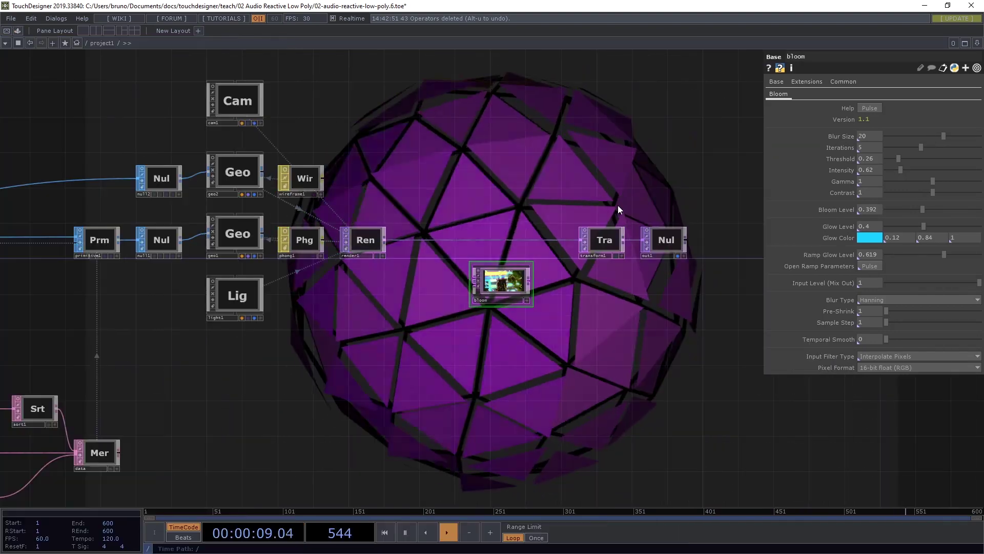
pyautogui.scroll(5, 564, 198)
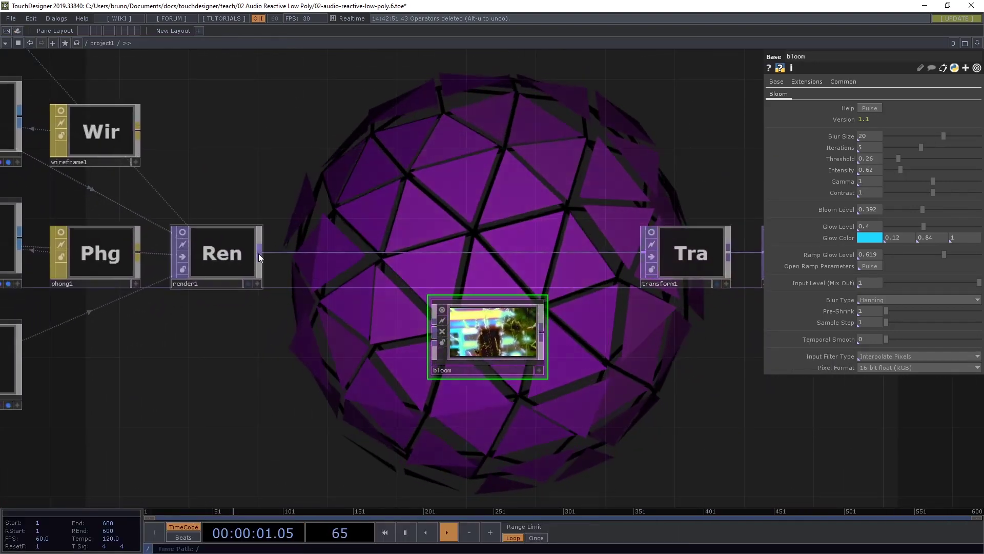
pyautogui.moveTo(259, 252); pyautogui.dragTo(432, 322)
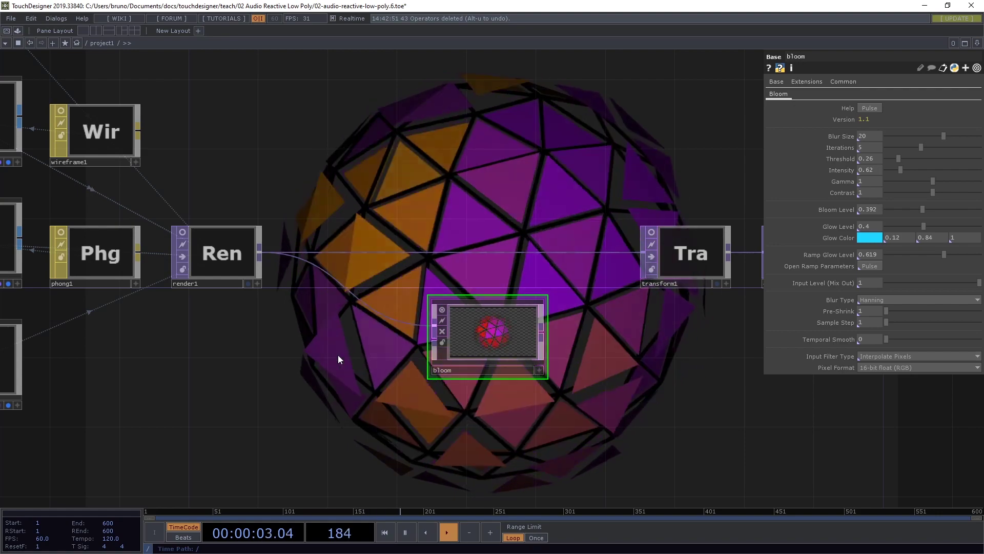
# Create a ramp TOP and place it below the render node
pyautogui.press('Tab')
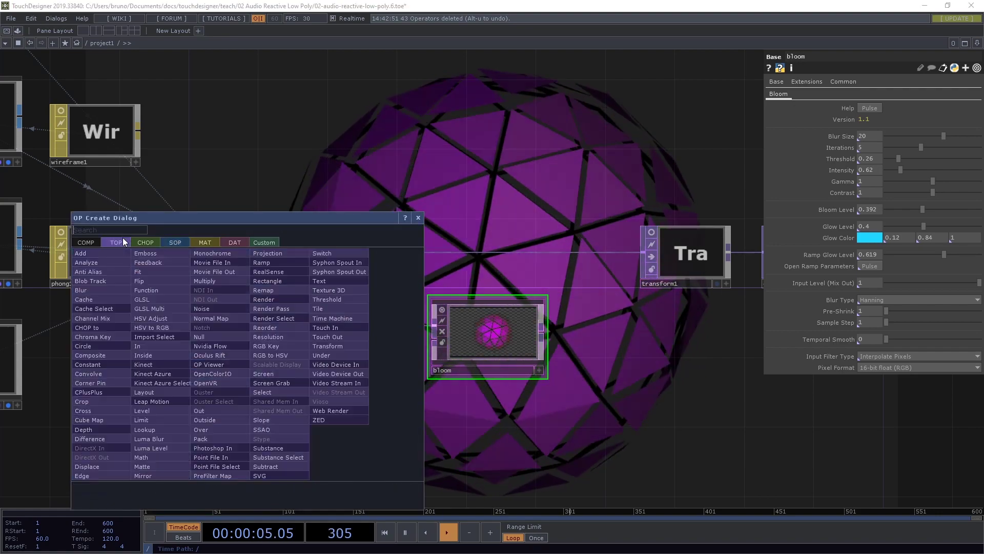
pyautogui.write('ramp')
pyautogui.press('Return')
pyautogui.click(122, 237)
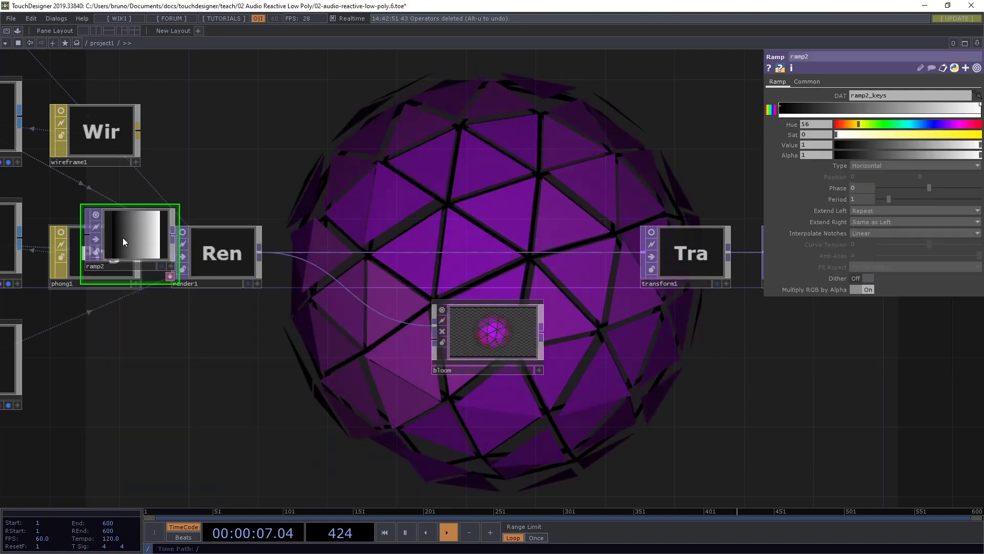
pyautogui.moveTo(122, 238); pyautogui.dragTo(484, 334)
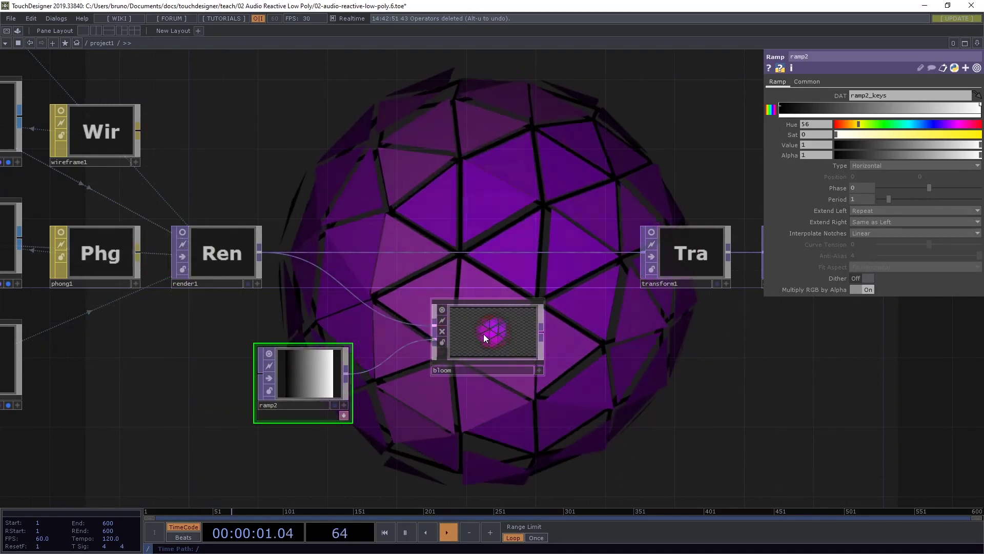
# Set the bloom's Iterations to 3 and its Threshold to 0.2
pyautogui.click(484, 334)
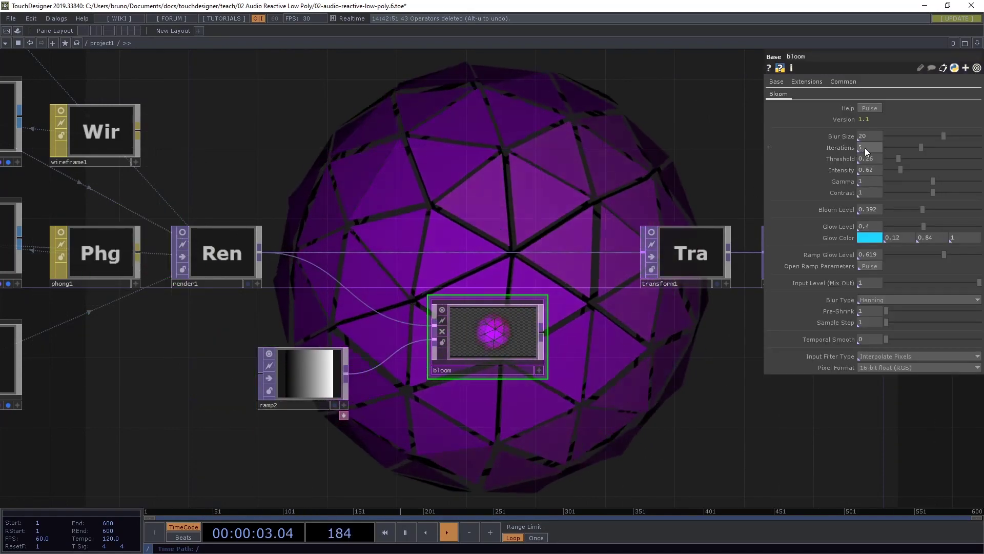
pyautogui.click(866, 148)
pyautogui.write('3')
pyautogui.press('Return')
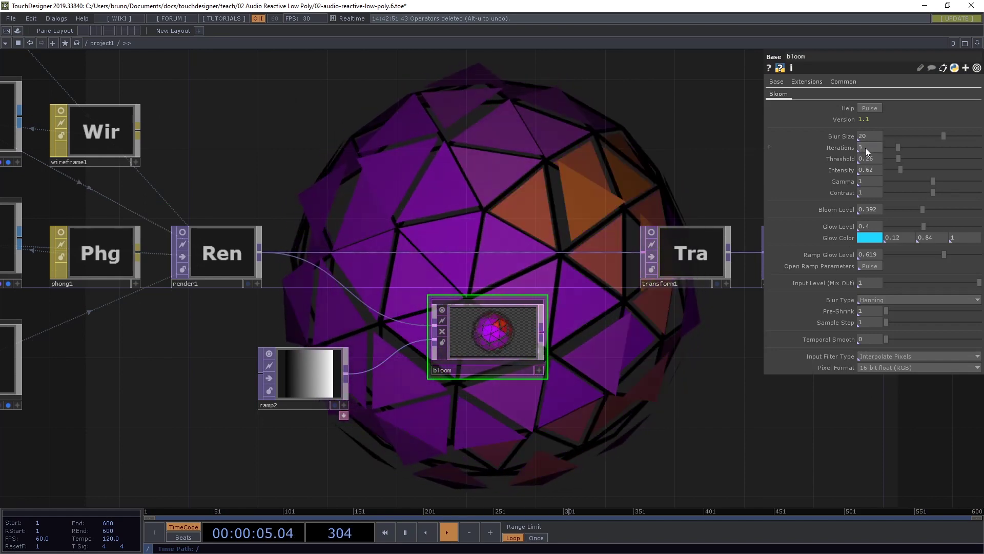
pyautogui.click(877, 161)
pyautogui.press('BackSpace')
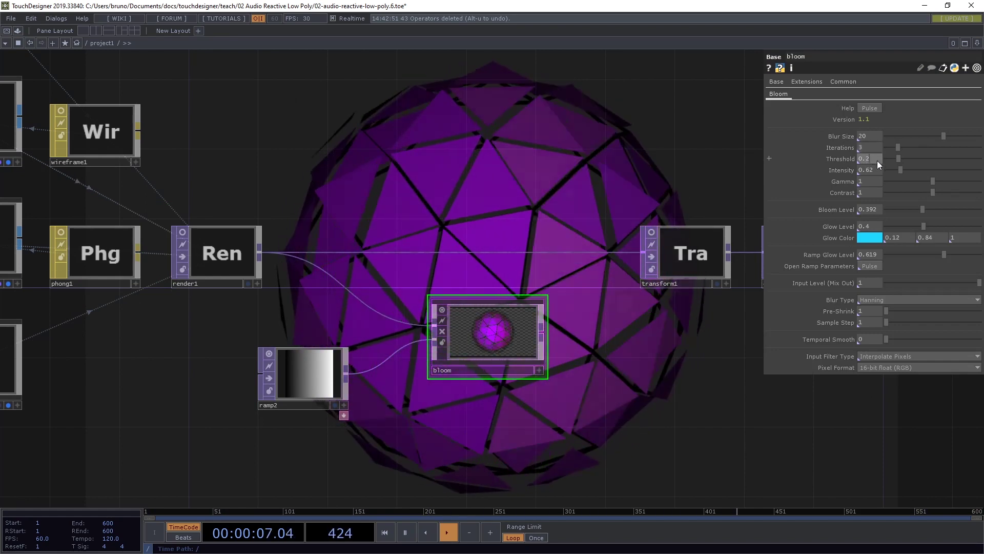
# Wire bloom's output into transform1 and fit the whole network in view
pyautogui.moveTo(568, 204); pyautogui.dragTo(373, 216)
pyautogui.moveTo(352, 344); pyautogui.dragTo(444, 265)
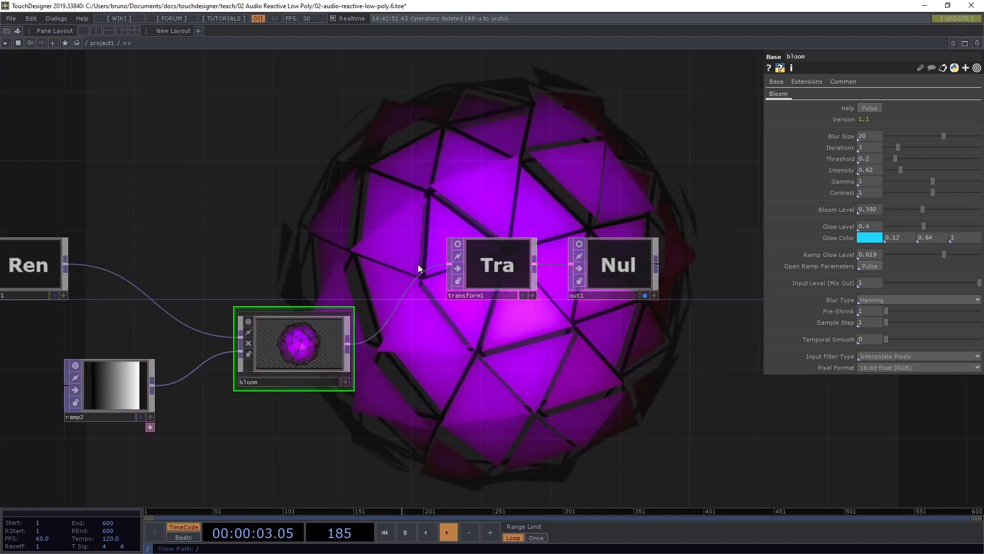
pyautogui.scroll(-5, 316, 183)
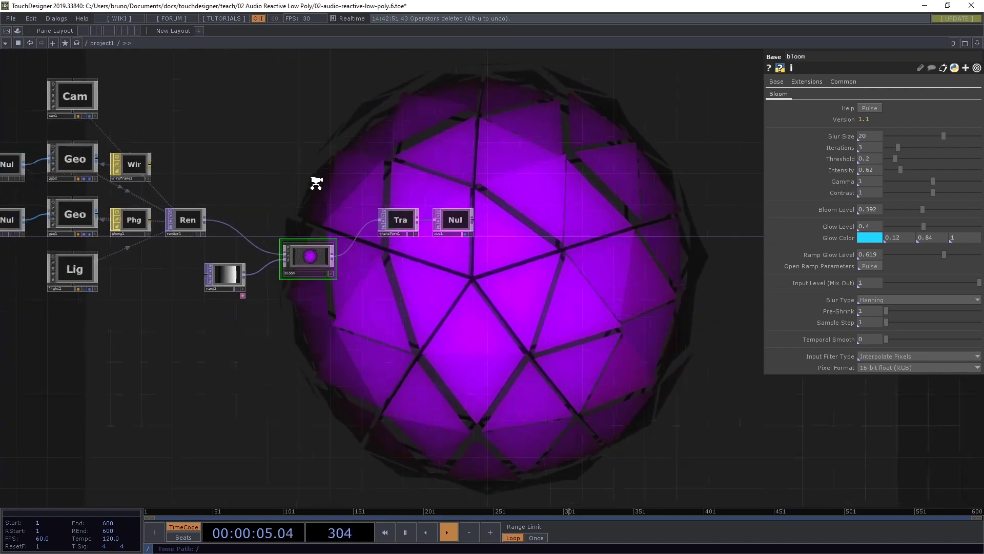
pyautogui.press('h')
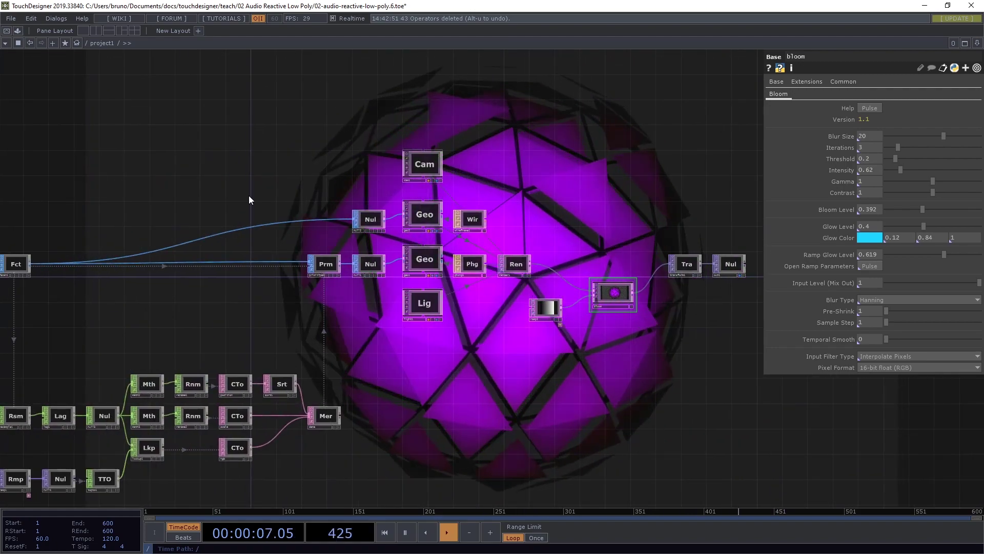
pyautogui.moveTo(278, 184); pyautogui.dragTo(462, 155)
pyautogui.moveTo(341, 171)
pyautogui.mouseDown()
pyautogui.moveTo(441, 163)
pyautogui.moveTo(303, 165)
pyautogui.moveTo(334, 167)
pyautogui.mouseUp()
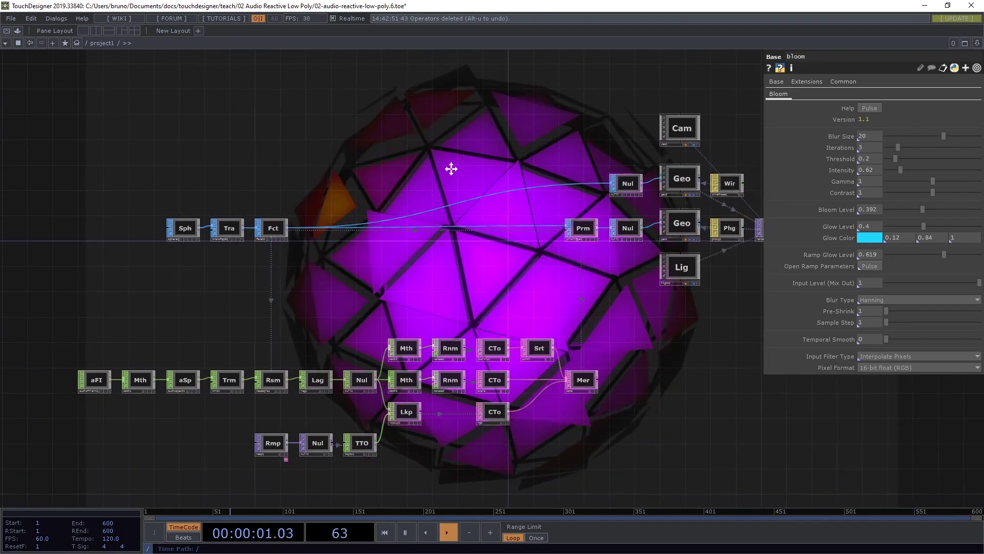
pyautogui.moveTo(451, 169); pyautogui.dragTo(426, 168)
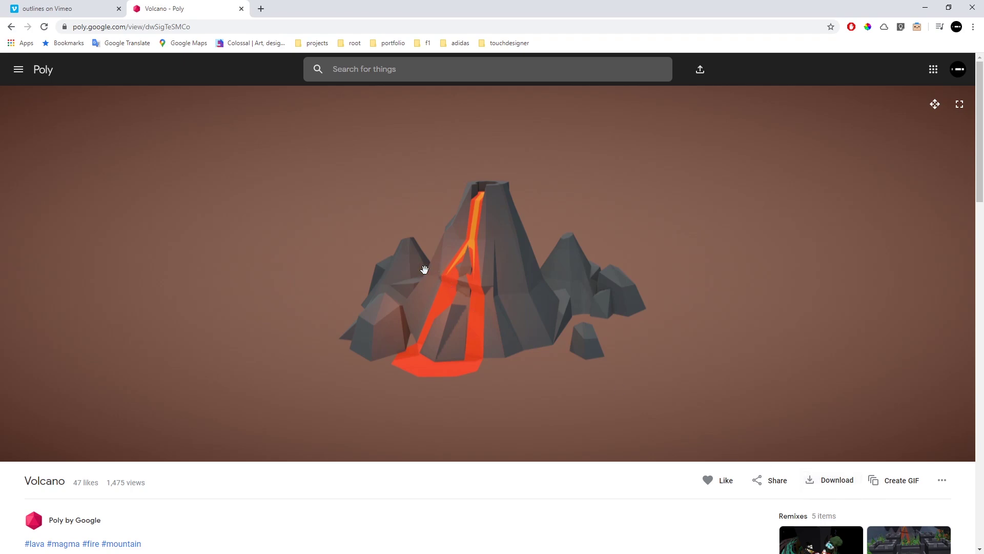
# Leave the Volcano model page and return to TouchDesigner
pyautogui.hotkey('alt', 'Tab')
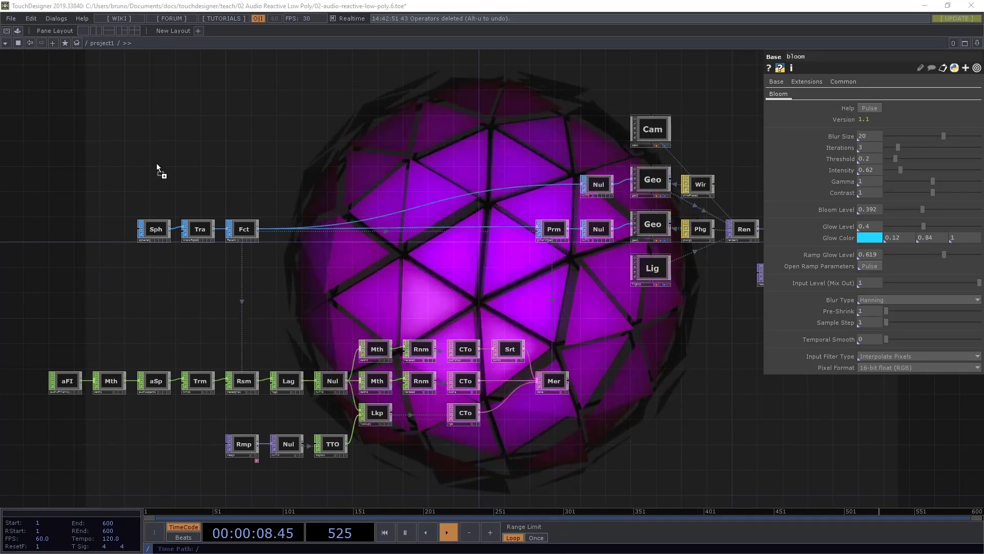
# Import the volcano .obj, scale it to 1.5 with a new transform3, and wire it into transform2
pyautogui.moveTo(149, 168); pyautogui.dragTo(337, 164)
pyautogui.scroll(5, 193, 169)
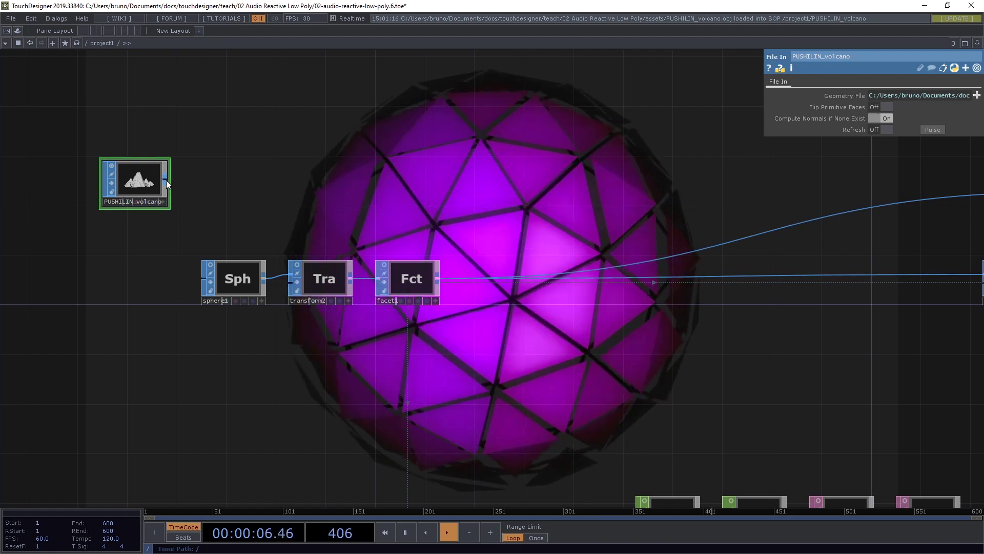
pyautogui.click(166, 179)
pyautogui.click(218, 184)
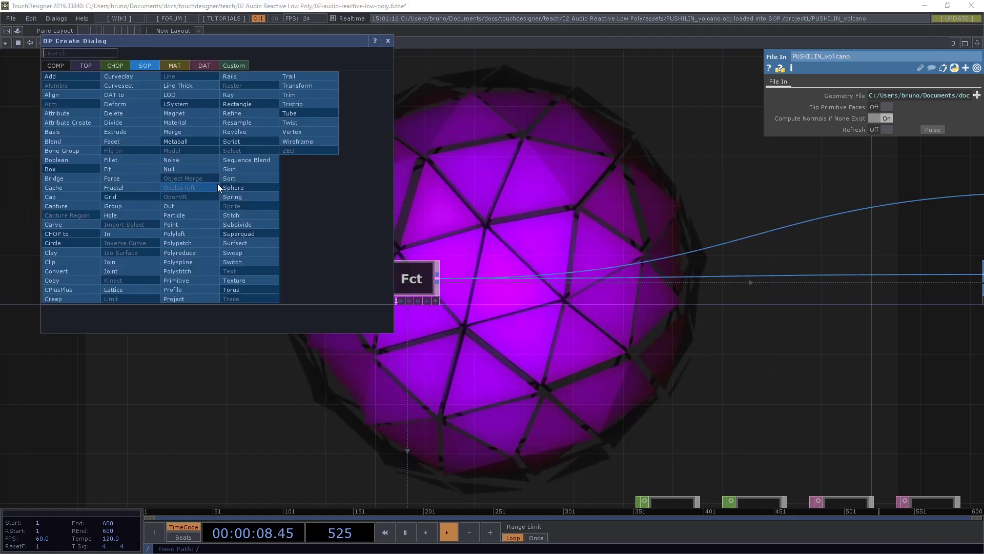
pyautogui.write('trans')
pyautogui.press('Return')
pyautogui.click(217, 184)
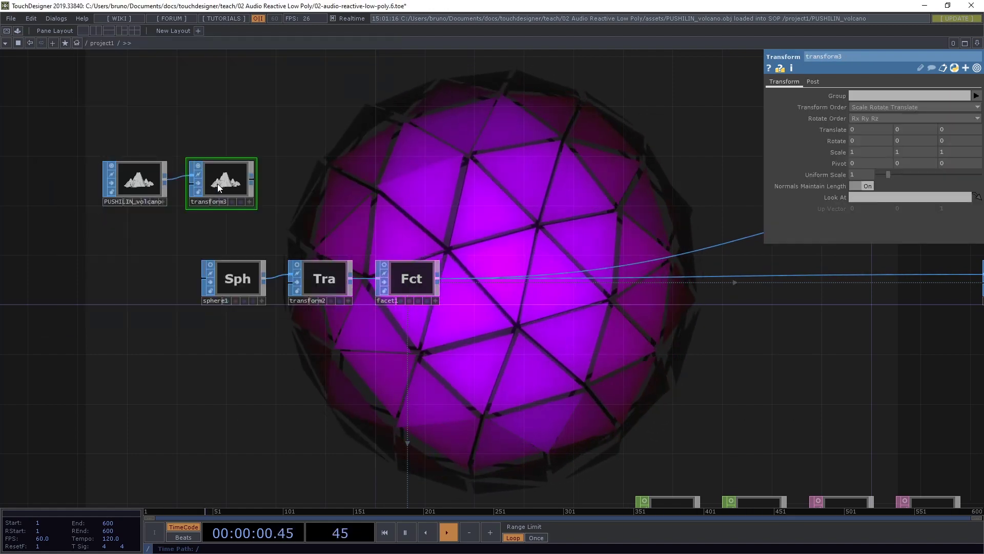
pyautogui.moveTo(217, 184); pyautogui.dragTo(230, 184)
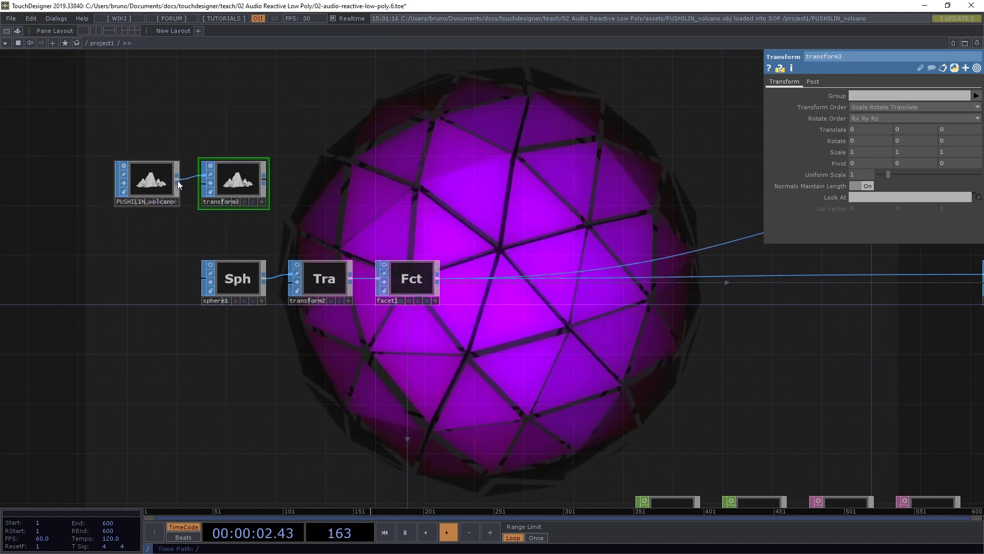
pyautogui.moveTo(816, 154); pyautogui.dragTo(826, 142, button='middle')
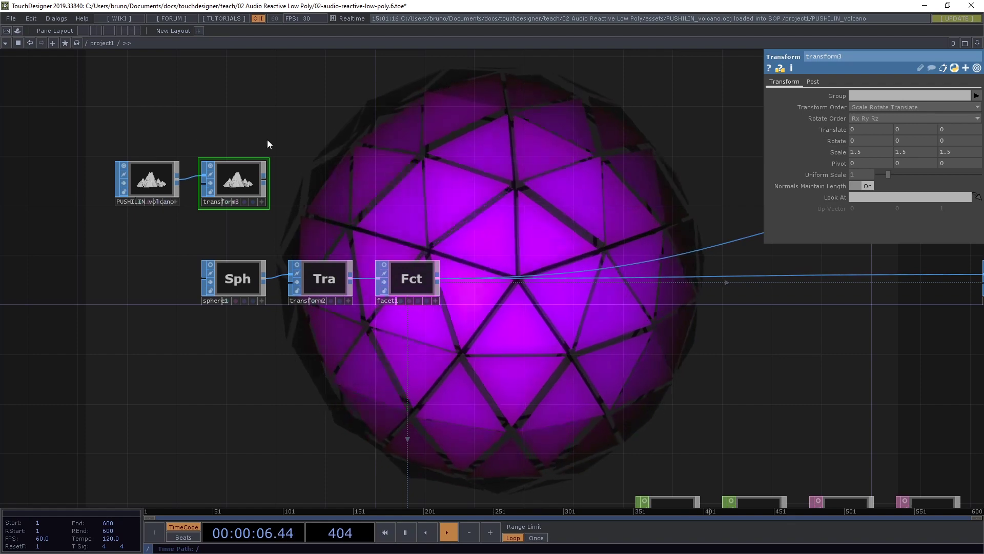
pyautogui.moveTo(264, 182); pyautogui.dragTo(292, 272)
# Change math2's lower To Range value from 0.1 to 0
pyautogui.scroll(-3, 518, 172)
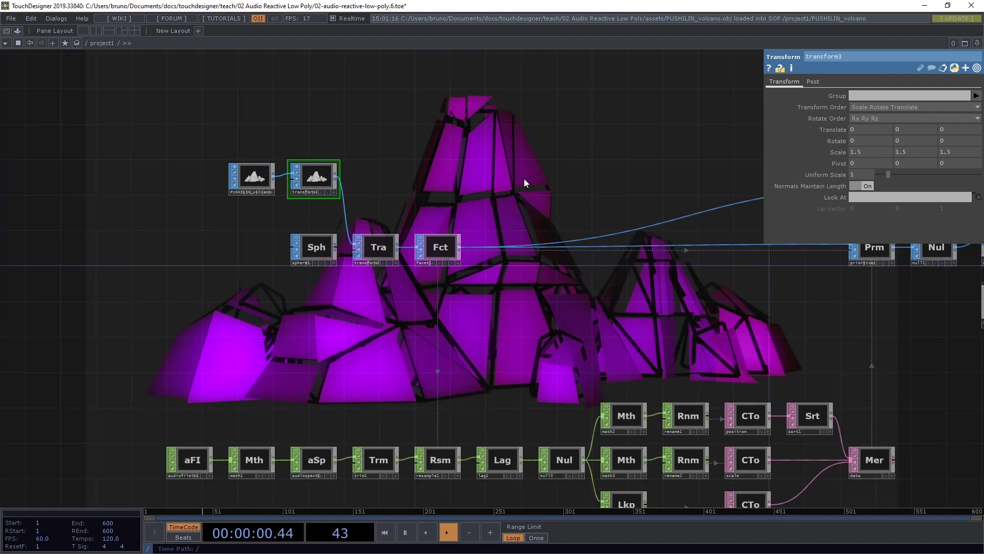
pyautogui.moveTo(534, 177); pyautogui.dragTo(417, 177)
pyautogui.moveTo(475, 308); pyautogui.dragTo(369, 245)
pyautogui.moveTo(440, 282); pyautogui.dragTo(385, 250)
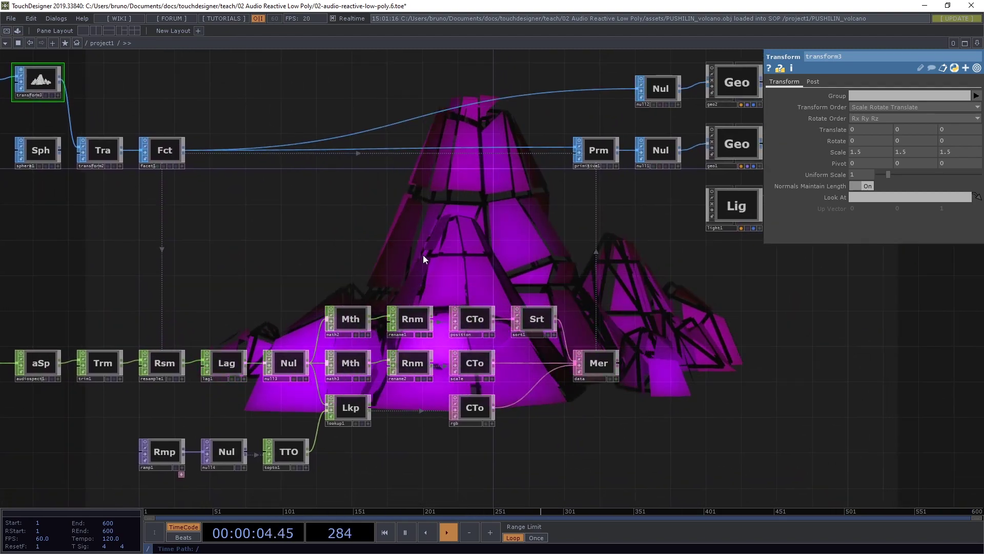
pyautogui.scroll(2, 424, 259)
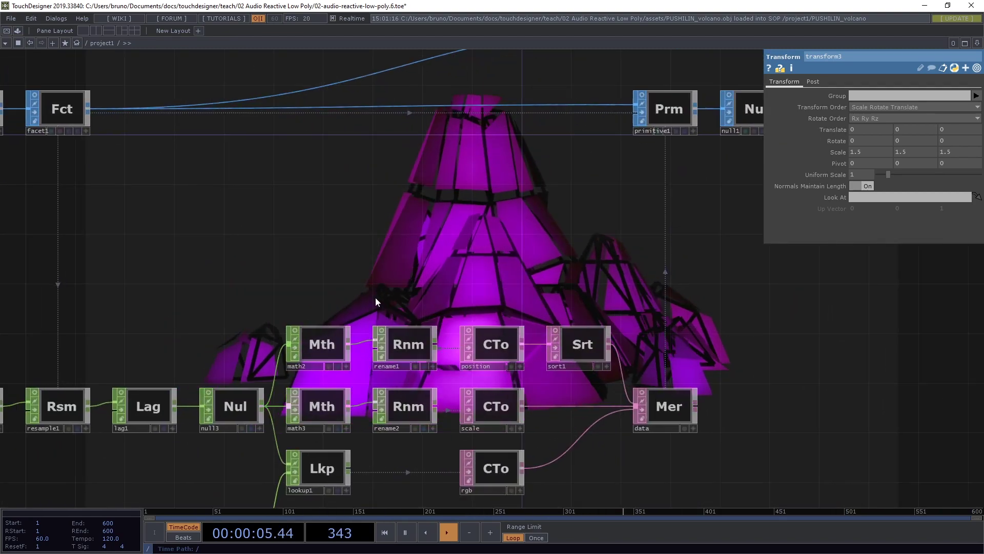
pyautogui.click(325, 344)
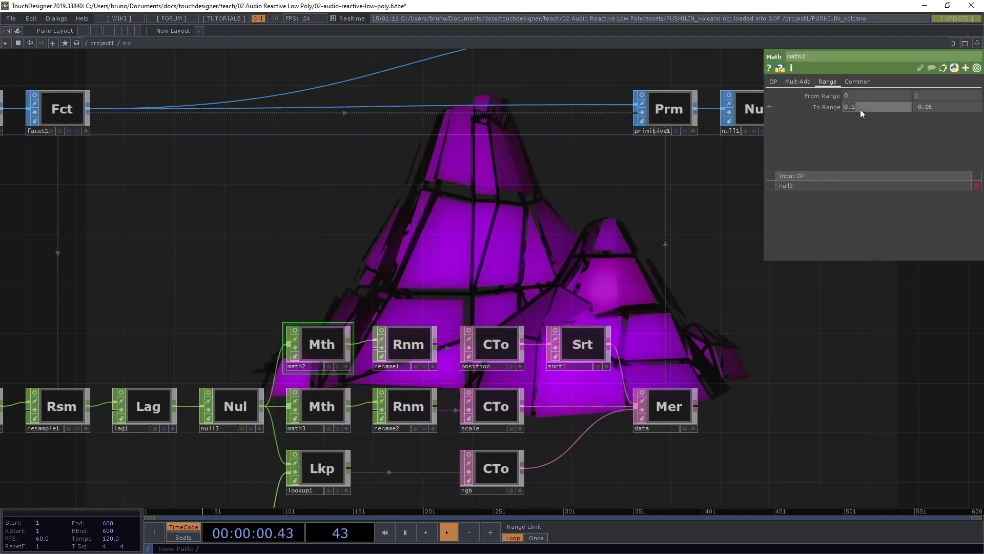
pyautogui.write('0')
pyautogui.press('Return')
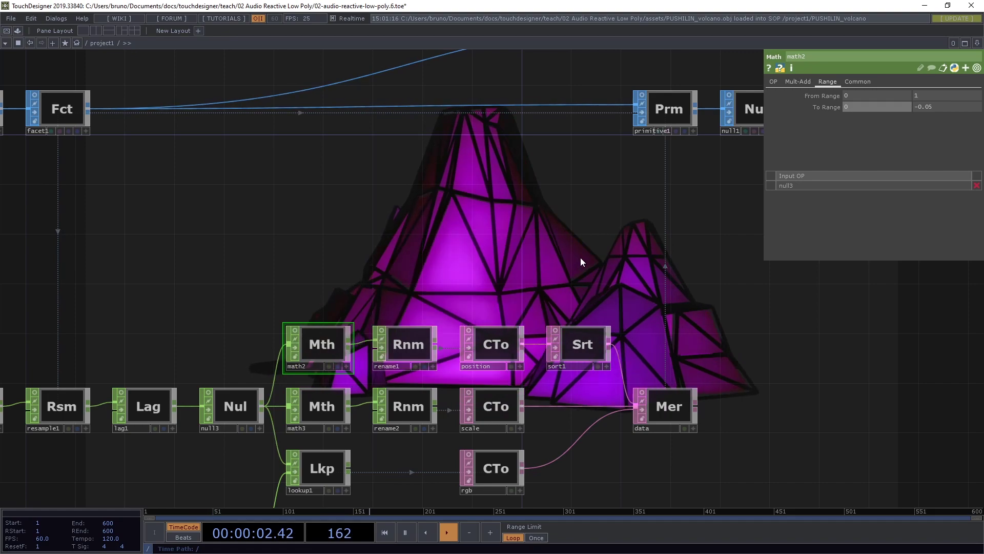
pyautogui.scroll(-3, 567, 257)
pyautogui.scroll(-3, 527, 230)
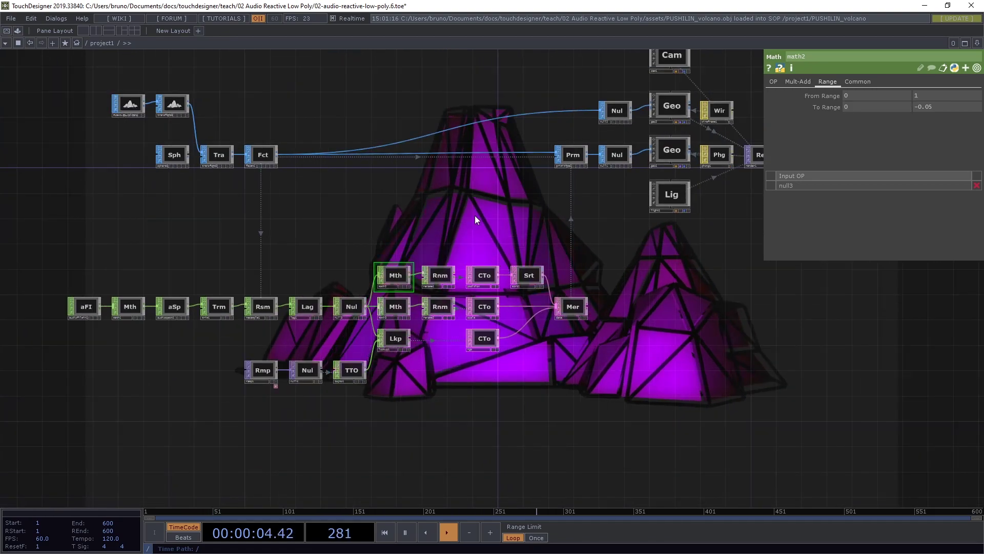
pyautogui.moveTo(468, 208); pyautogui.dragTo(464, 250)
pyautogui.moveTo(255, 264); pyautogui.dragTo(403, 247)
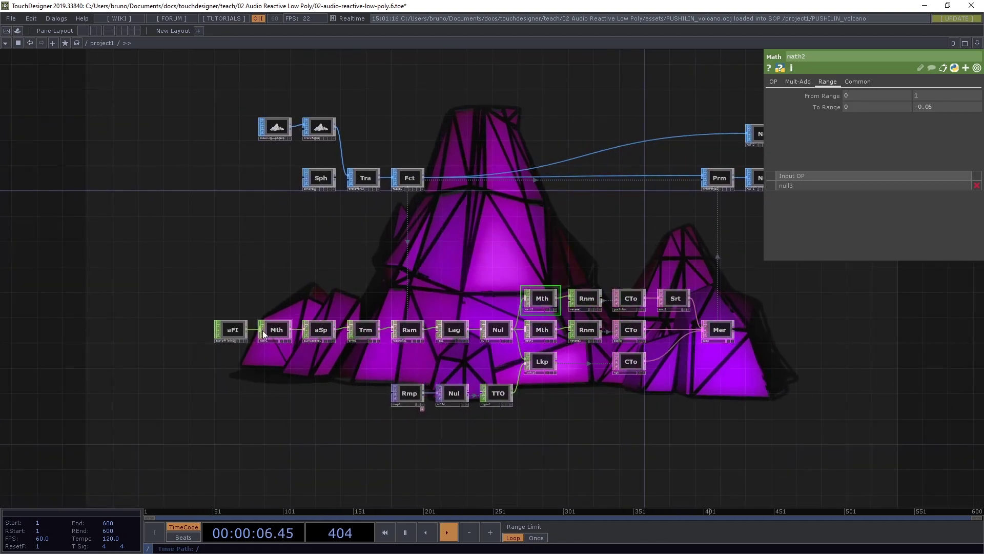
# Add an Audio Device Out CHOP fed by audiofilein1, then show only the volcano render
pyautogui.click(247, 333)
pyautogui.click(247, 331)
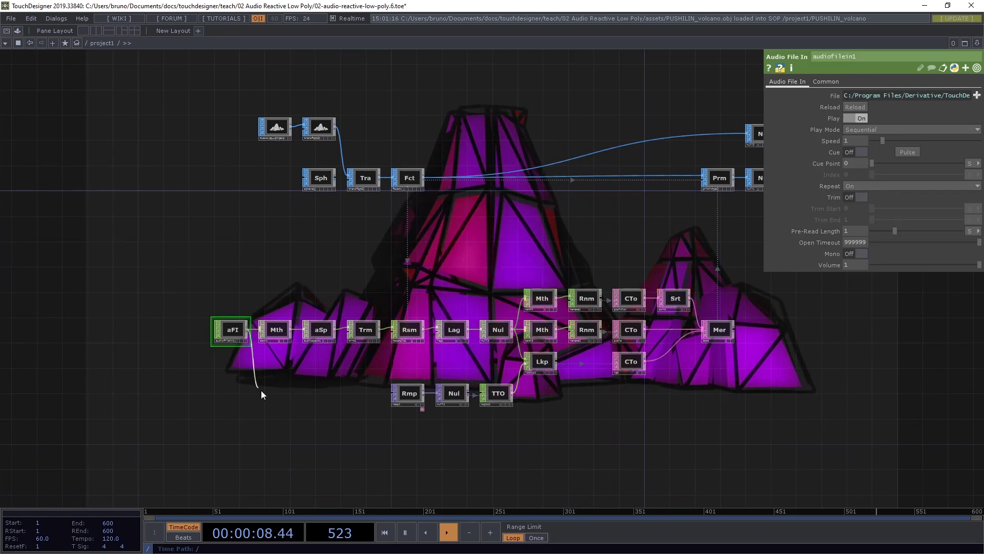
pyautogui.rightClick(264, 396)
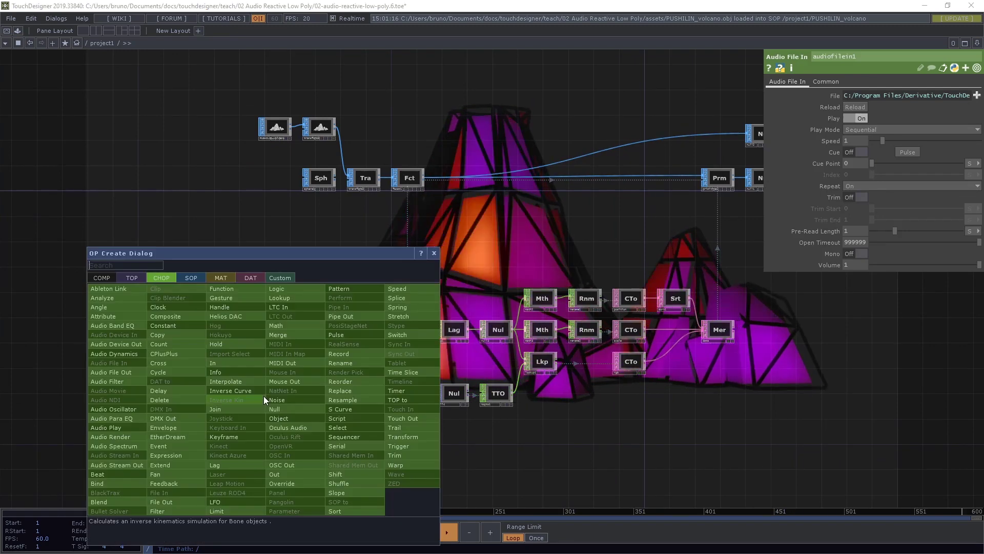
pyautogui.click(130, 341)
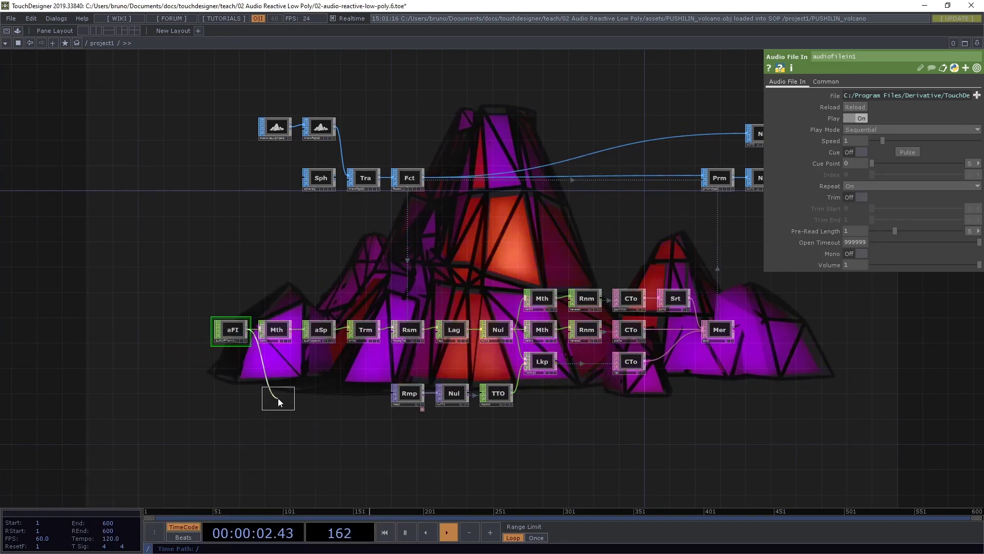
pyautogui.click(278, 398)
pyautogui.moveTo(493, 257); pyautogui.dragTo(459, 263)
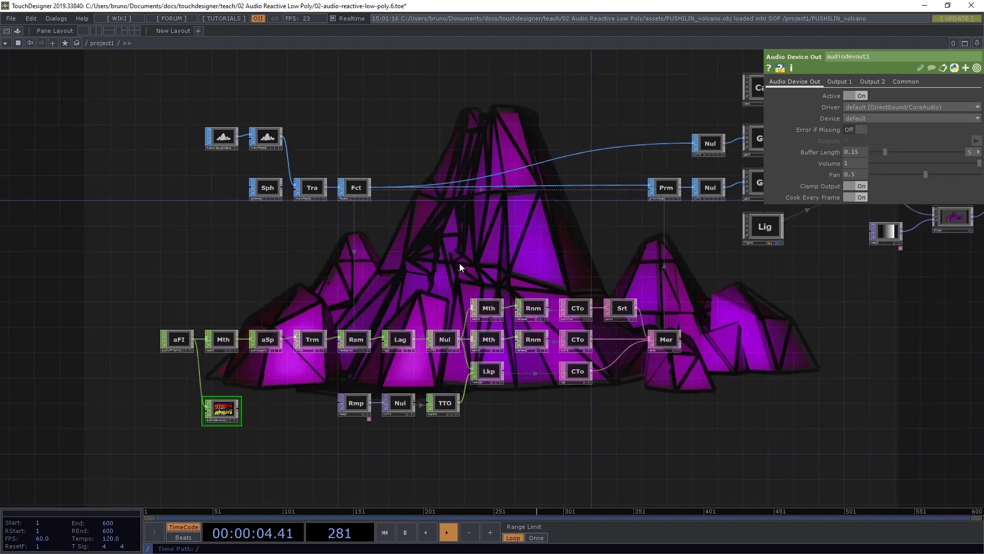
pyautogui.press('`')
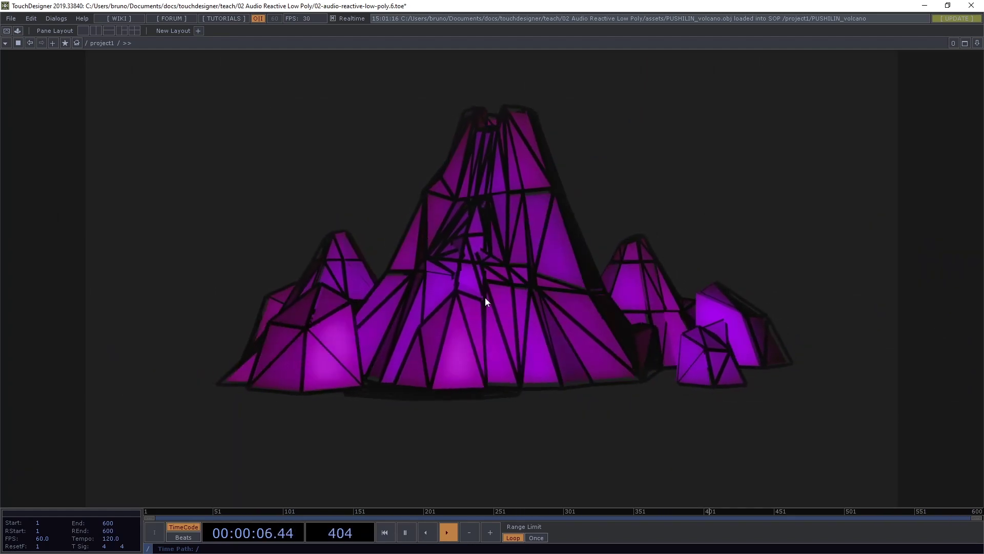